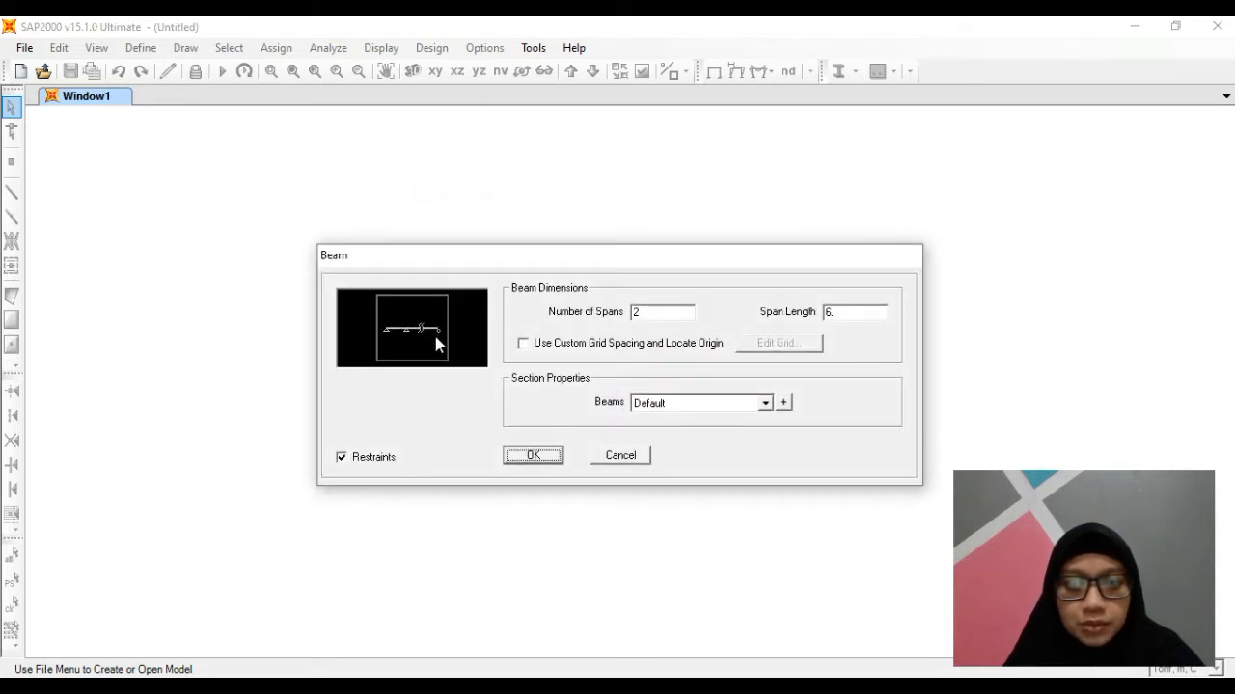
Define the beam with 1 span and a span length of 5 m, consulting the beam figure in the PDF.
click(653, 311)
double_click(653, 311)
text(1)
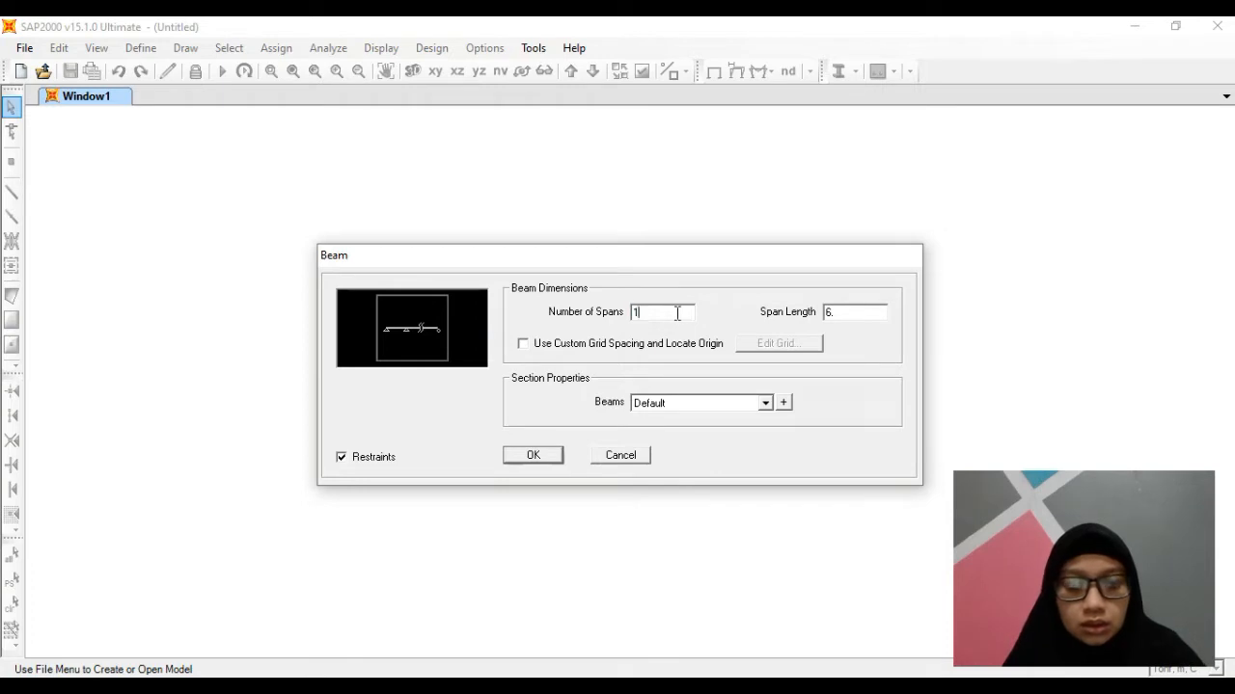
key(alt+Tab)
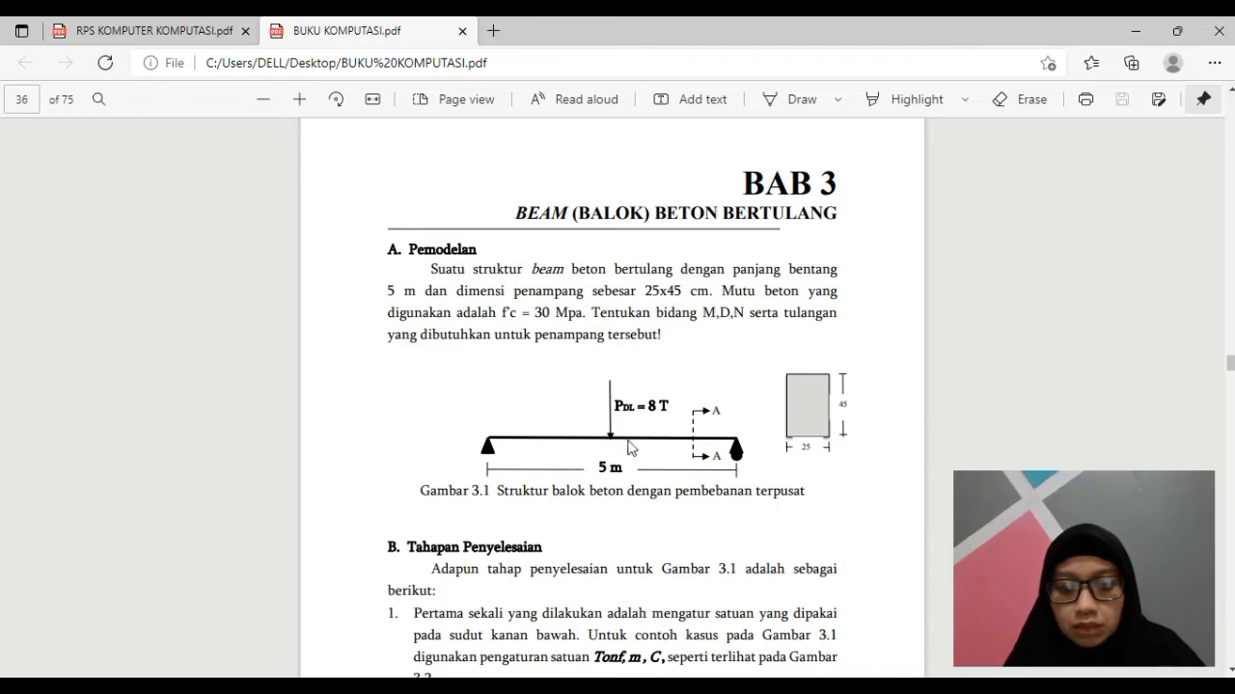
key(alt+Tab)
double_click(860, 310)
text(5)
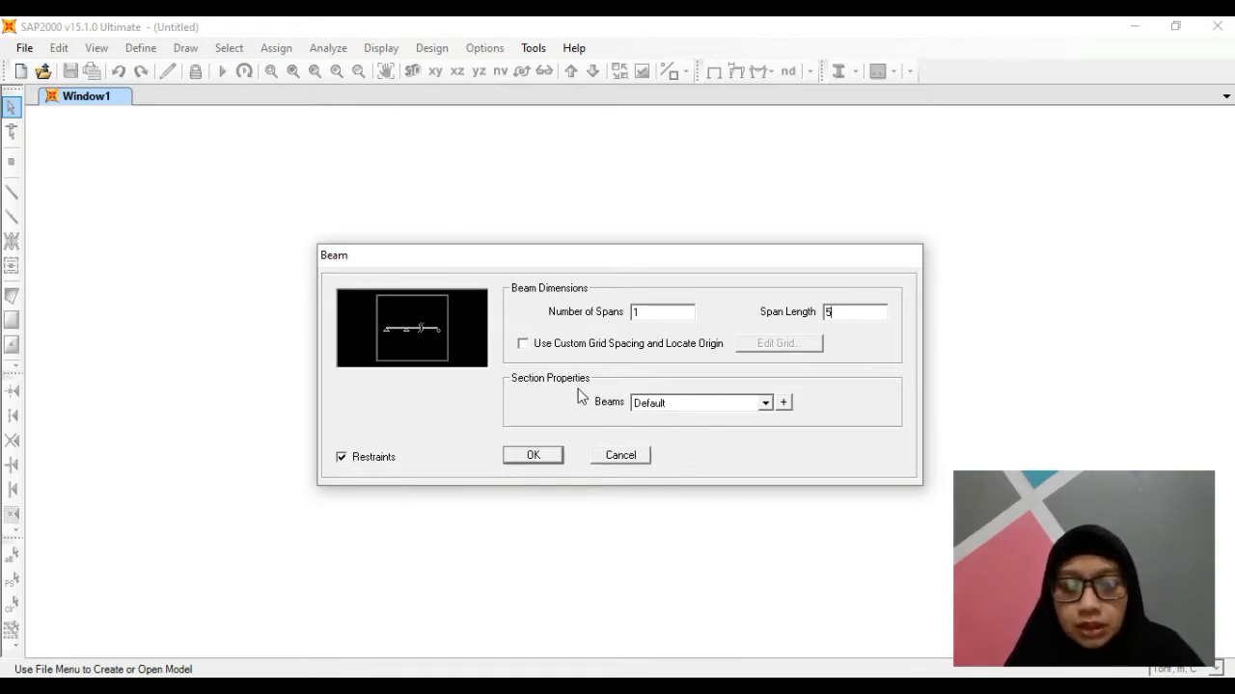
Start a new frame section property for the beam, using the Concrete type and a rectangular shape.
click(786, 404)
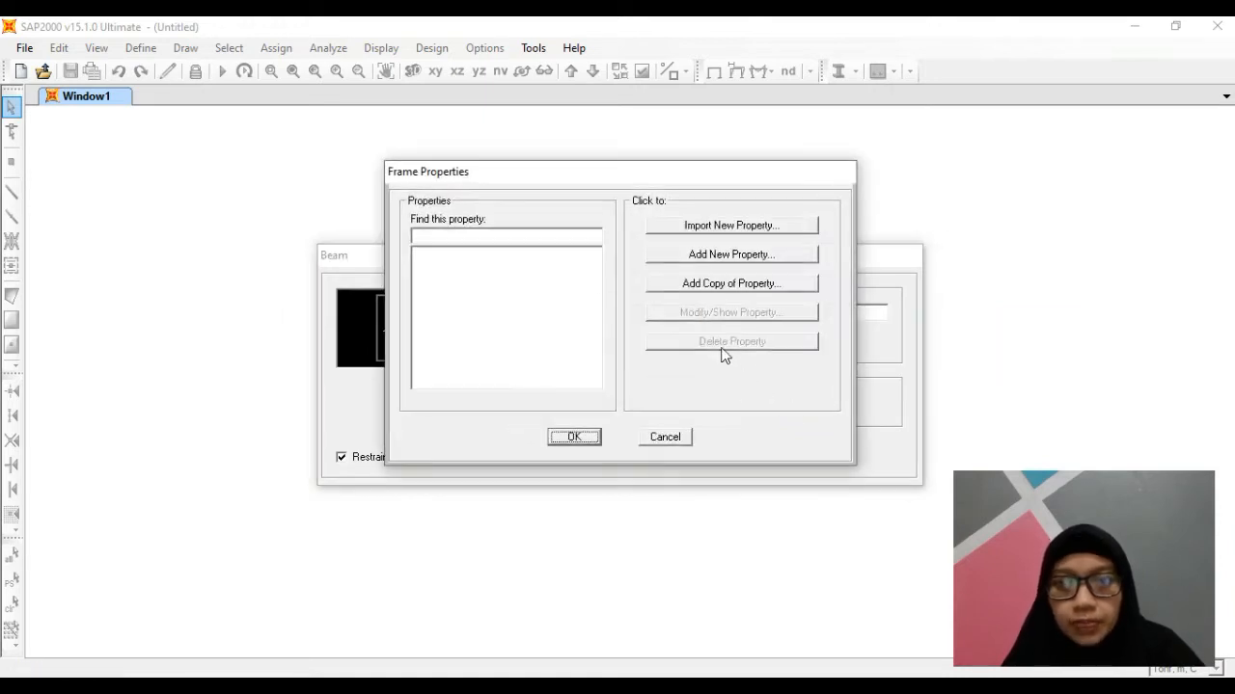
click(721, 255)
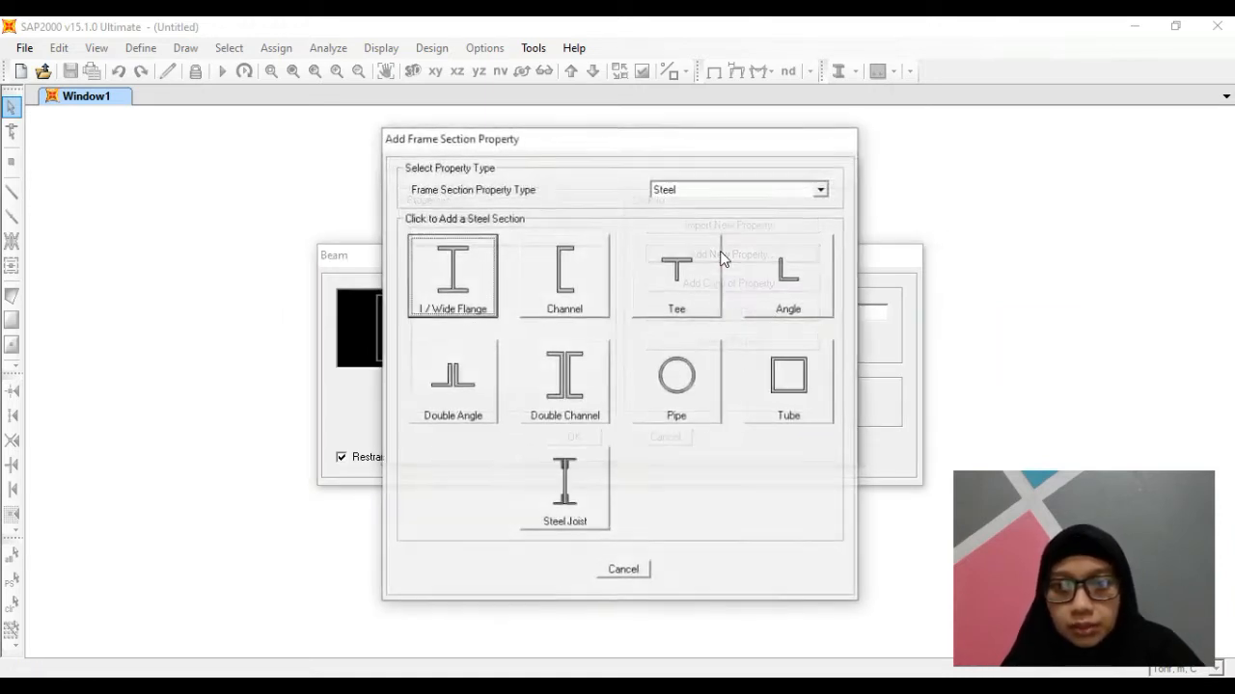
click(820, 190)
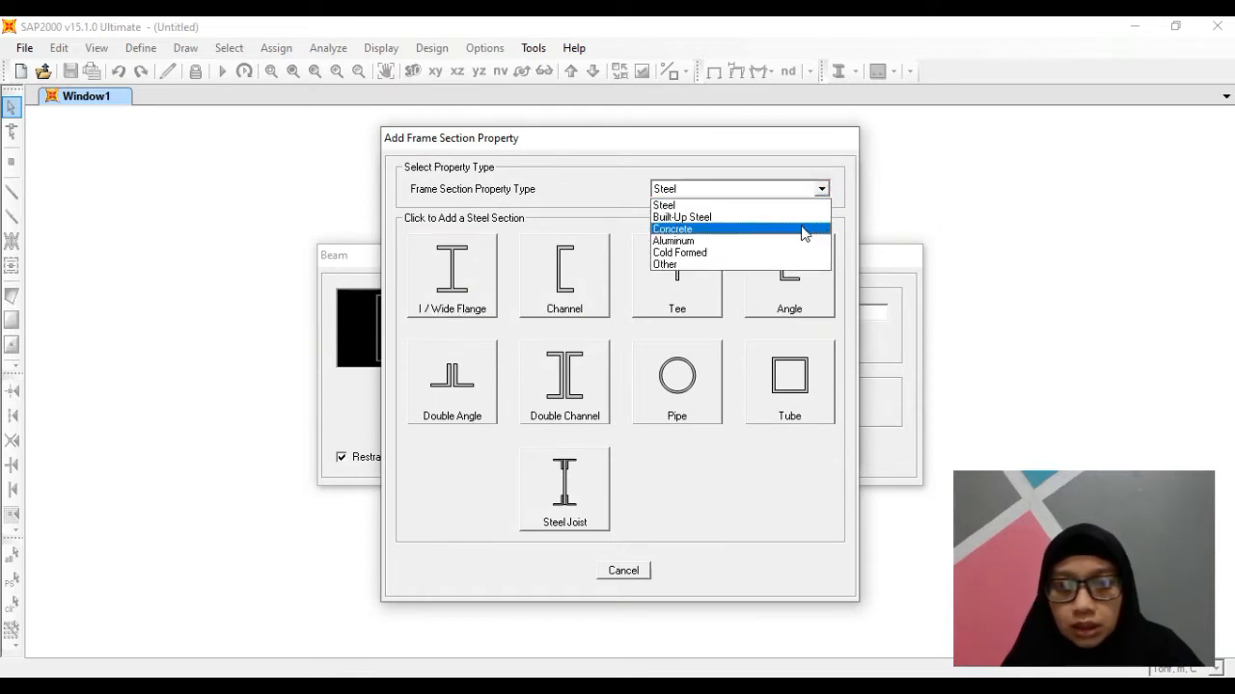
click(802, 229)
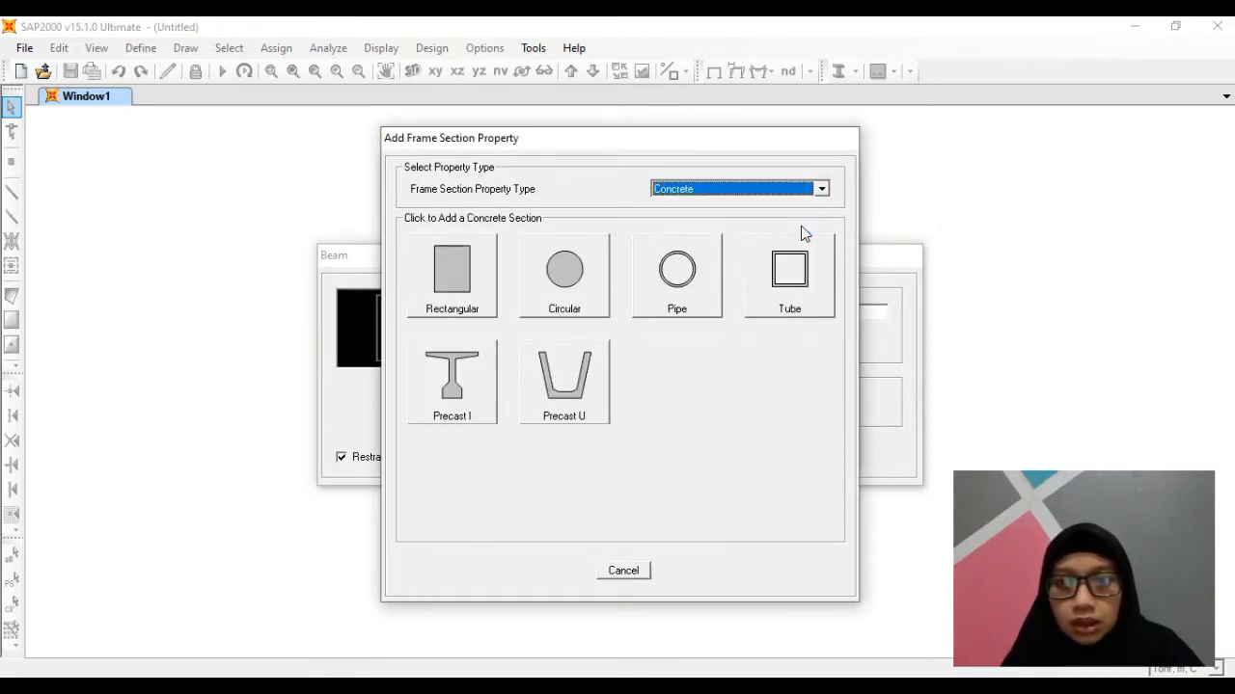
click(460, 291)
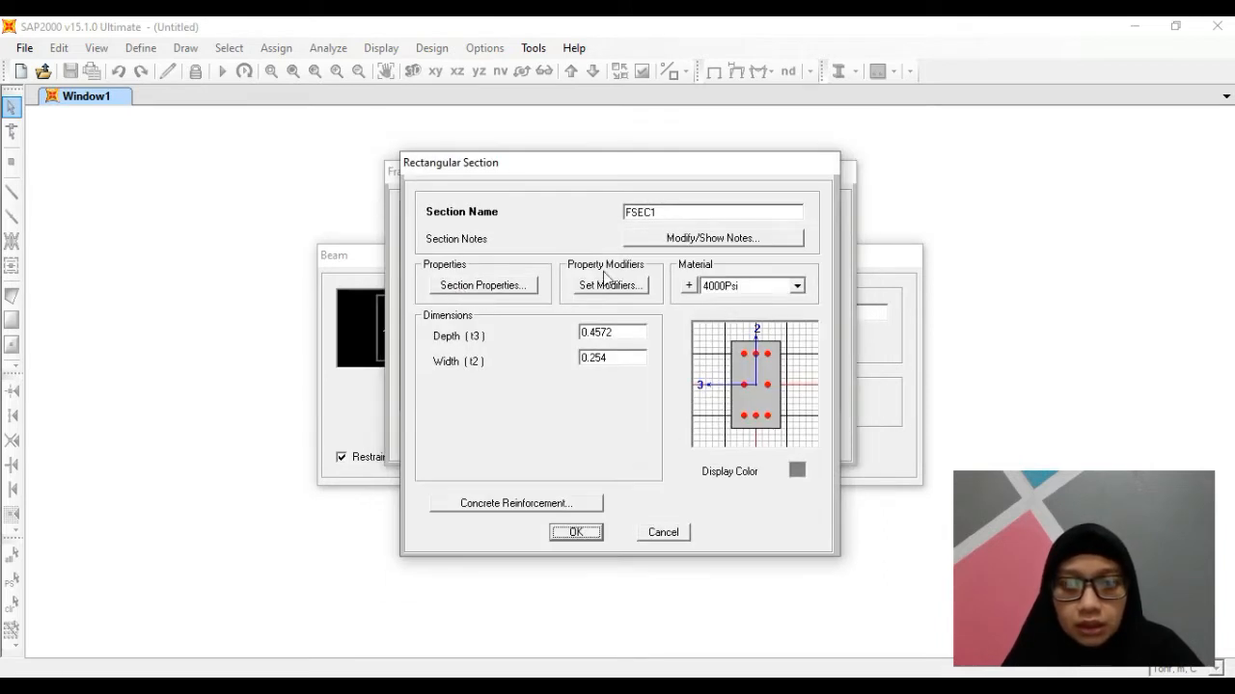
Name the rectangular section B25X45.
click(669, 213)
double_click(669, 213)
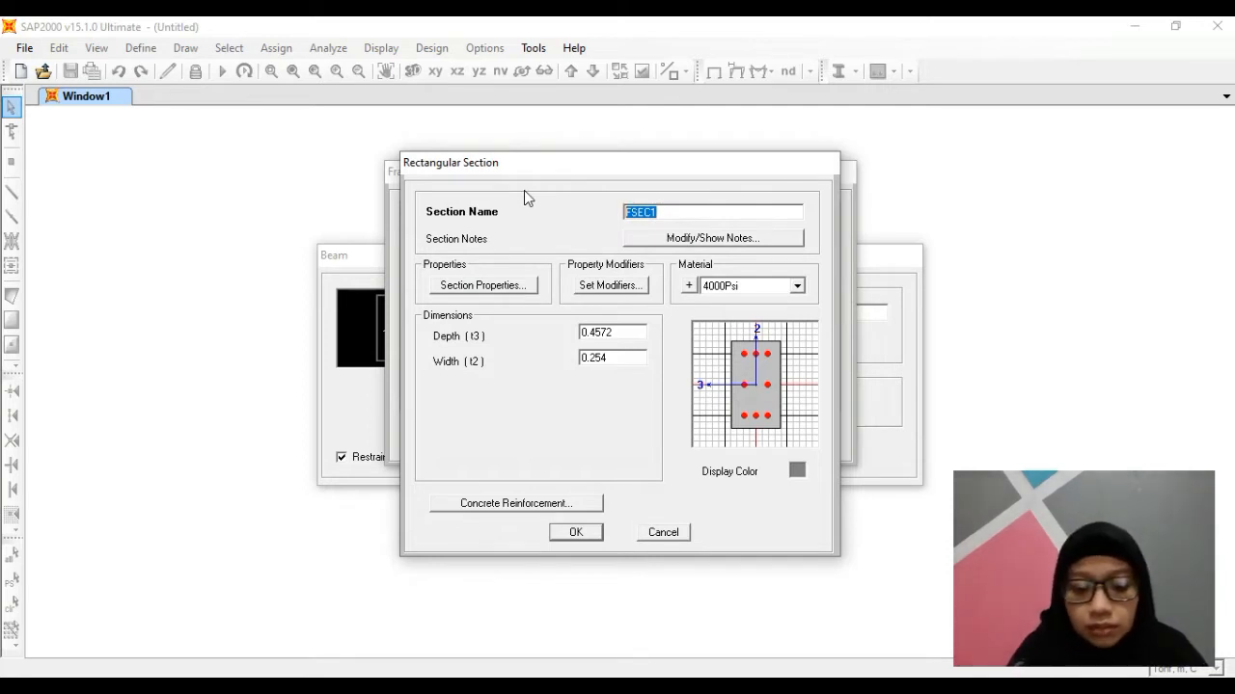
text(b)
key(BackSpace)
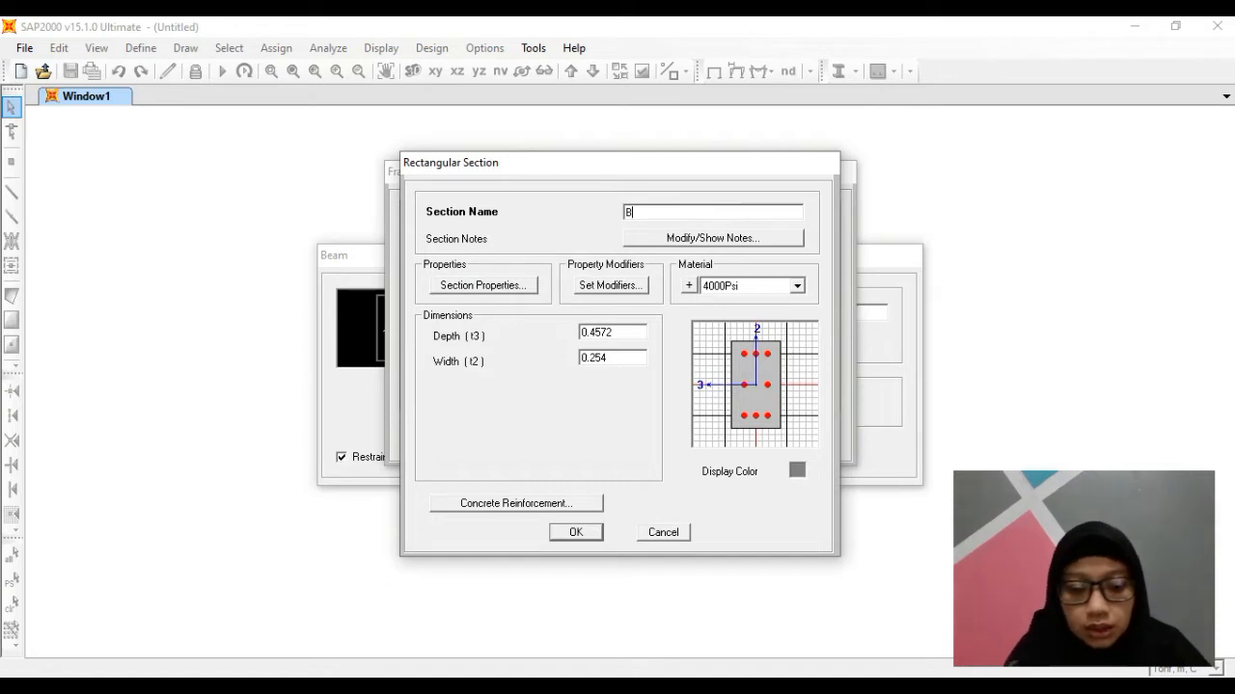
text(B25X465)
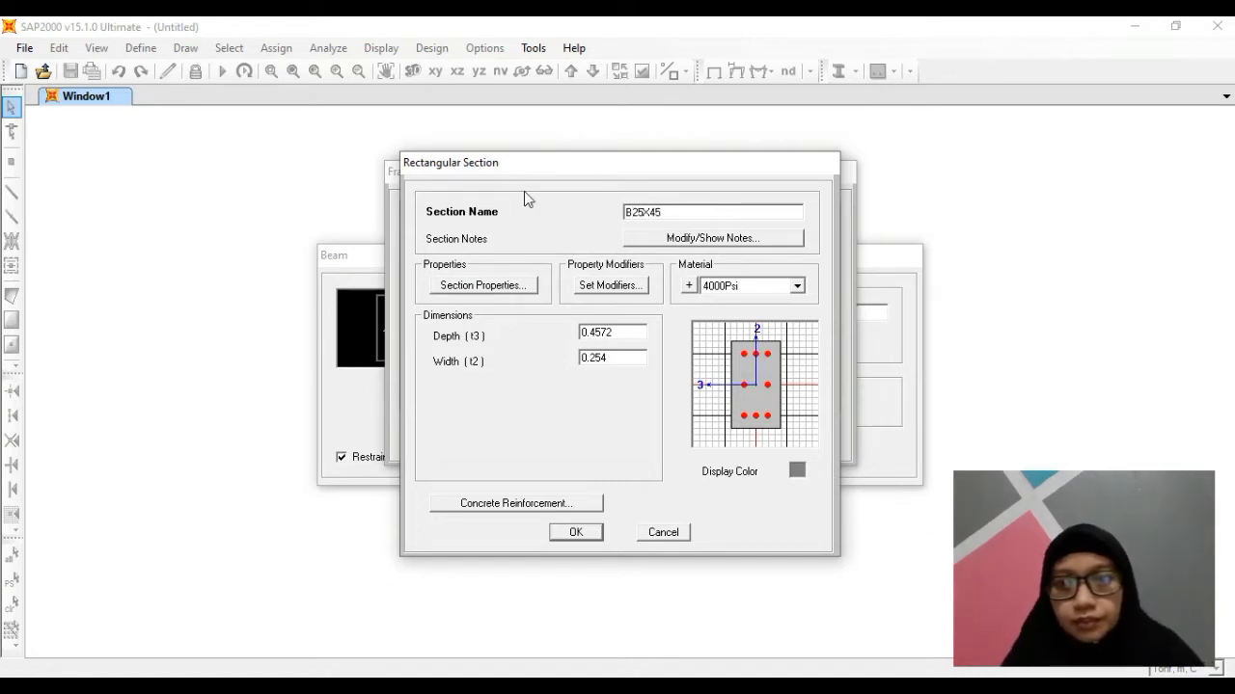
Set the rectangular section's depth to 0.45 m and its width to 0.25 m.
click(633, 333)
drag(581, 333, 637, 333)
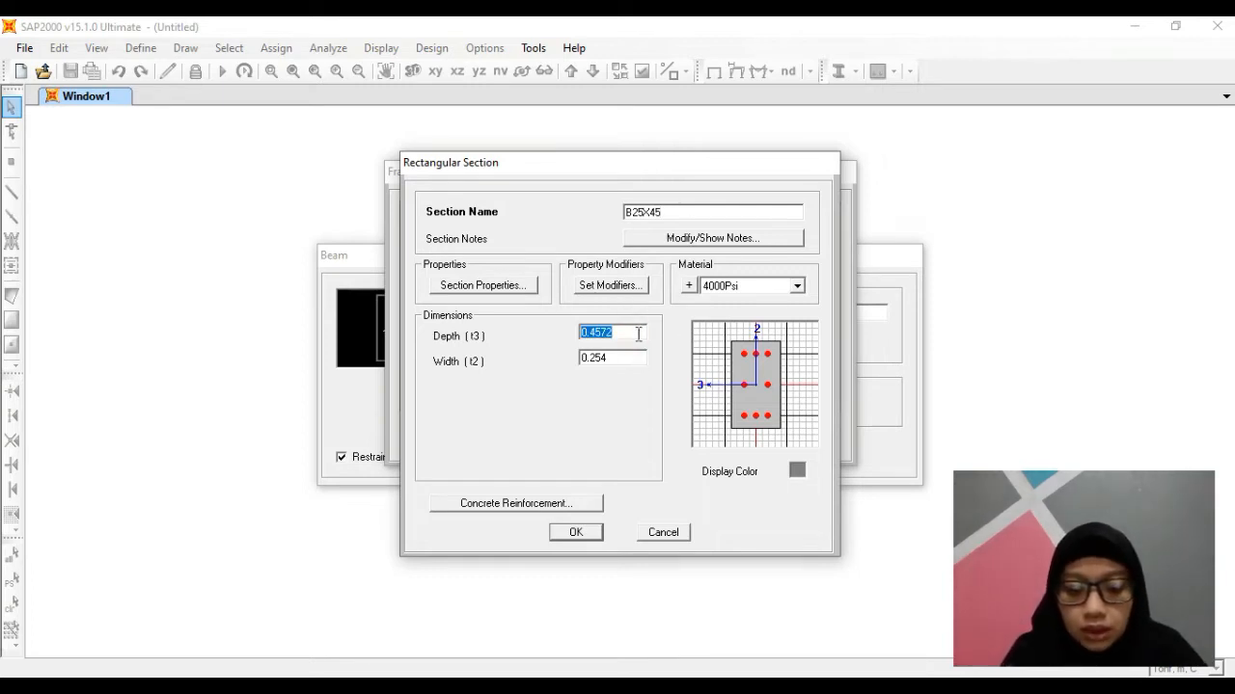
text(0)
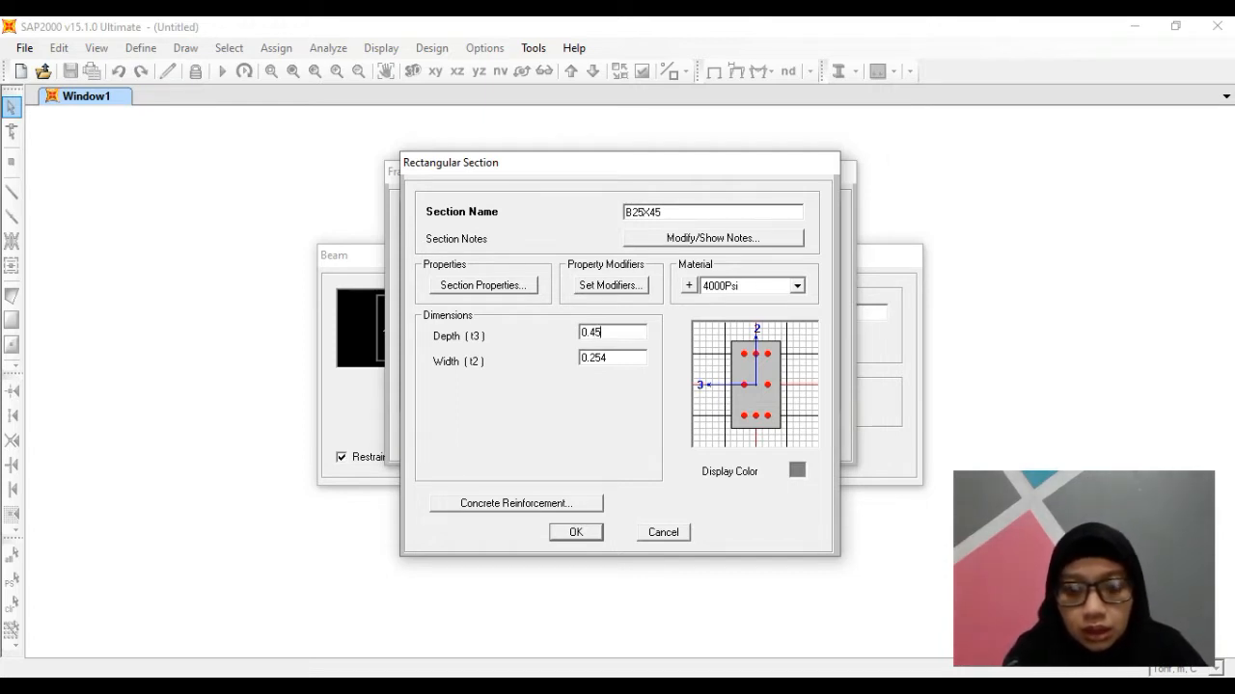
drag(614, 360, 701, 364)
text(0.25)
key(Tab)
double_click(618, 332)
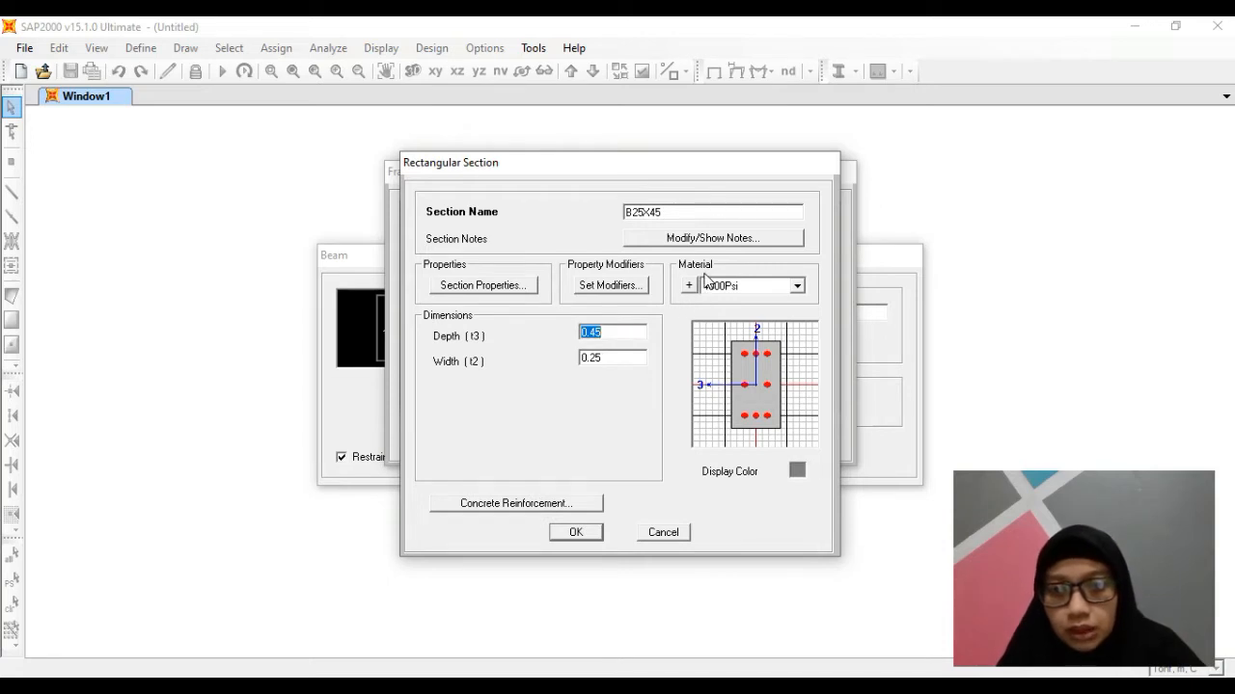
Open the section's 4000Psi material for modification and rename it CONCRETE.
click(797, 285)
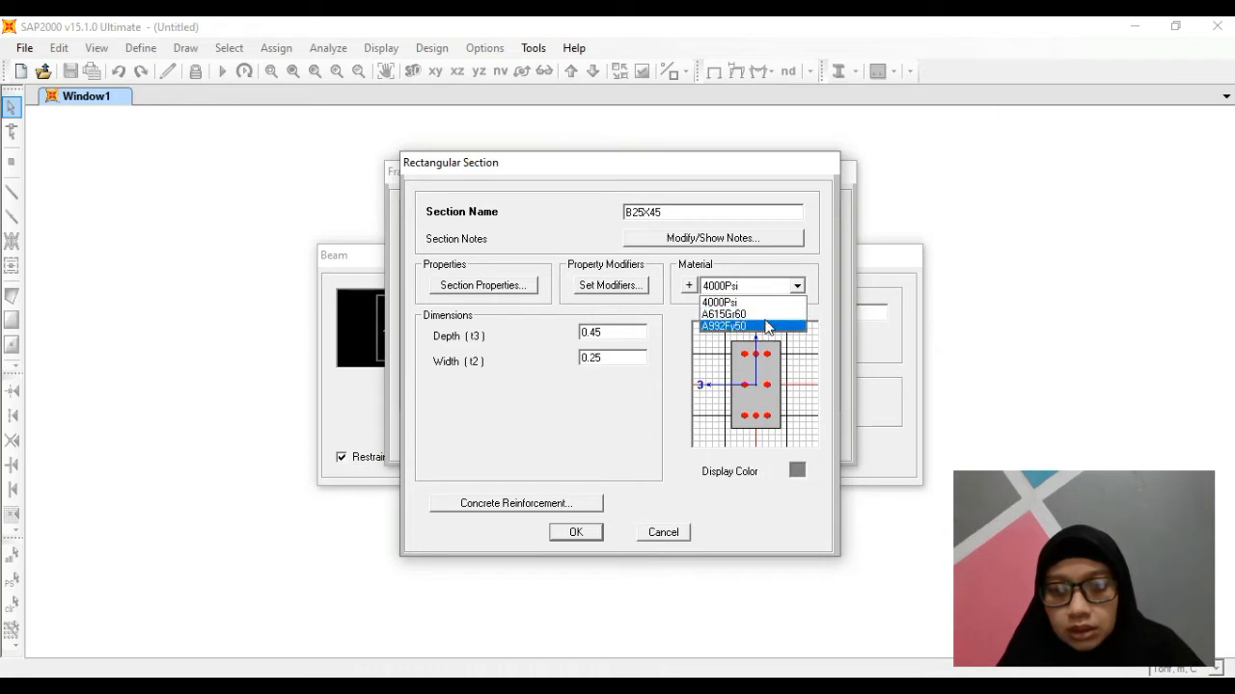
click(720, 291)
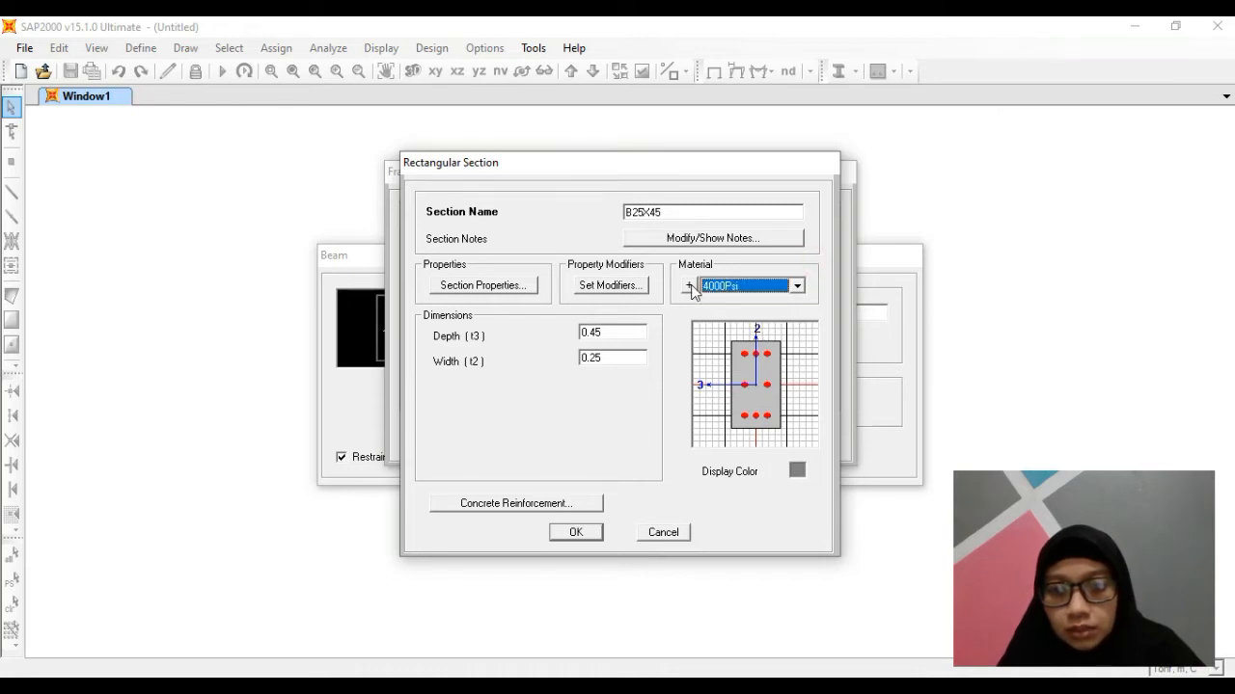
click(691, 289)
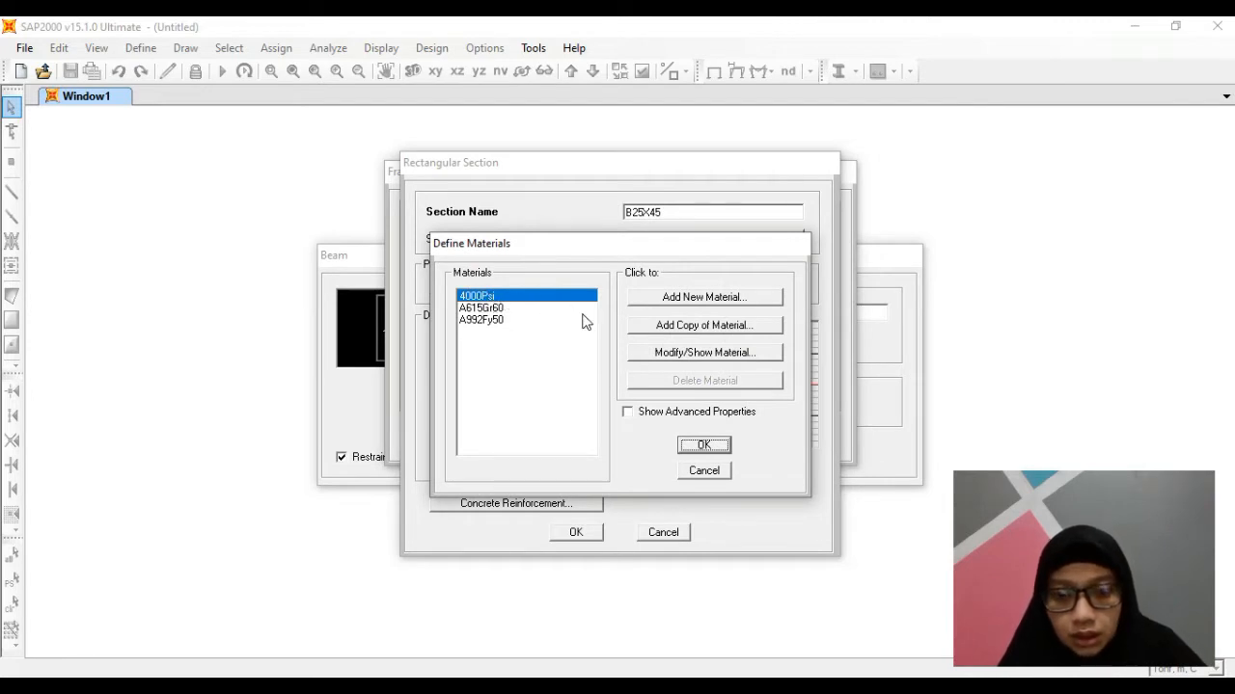
click(660, 353)
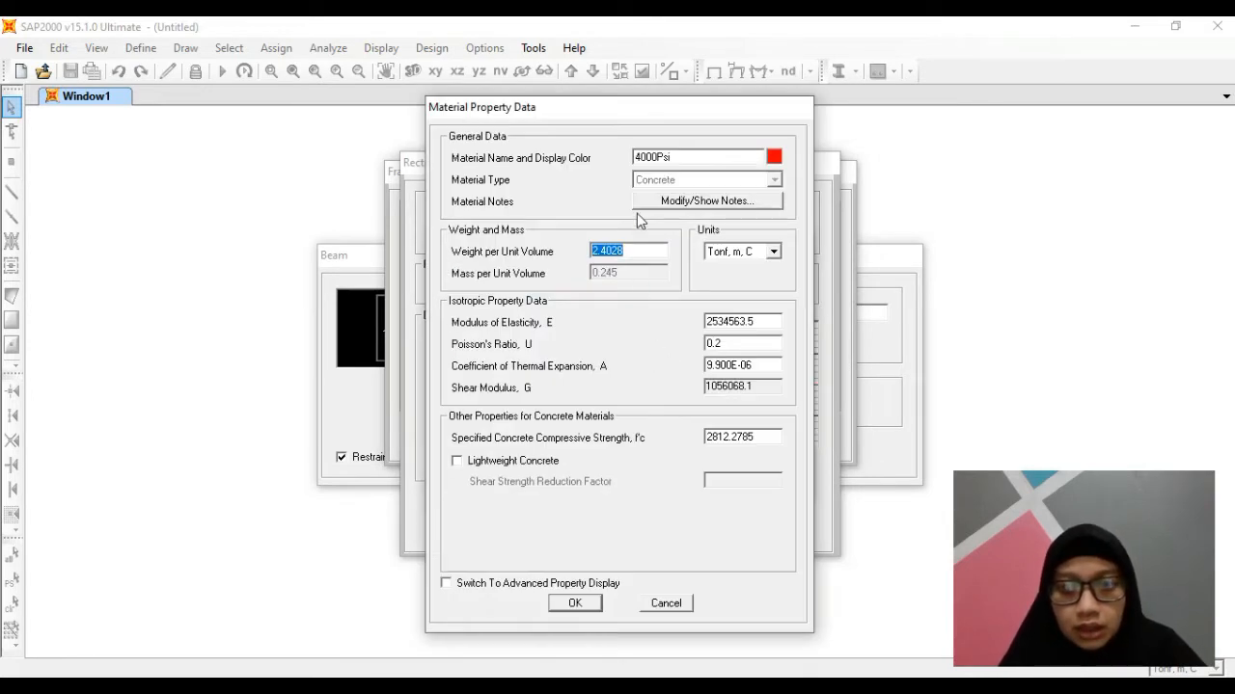
click(685, 156)
drag(685, 156, 573, 157)
text(CONCER)
key(BackSpace)
key(BackSpace)
text(RETE)
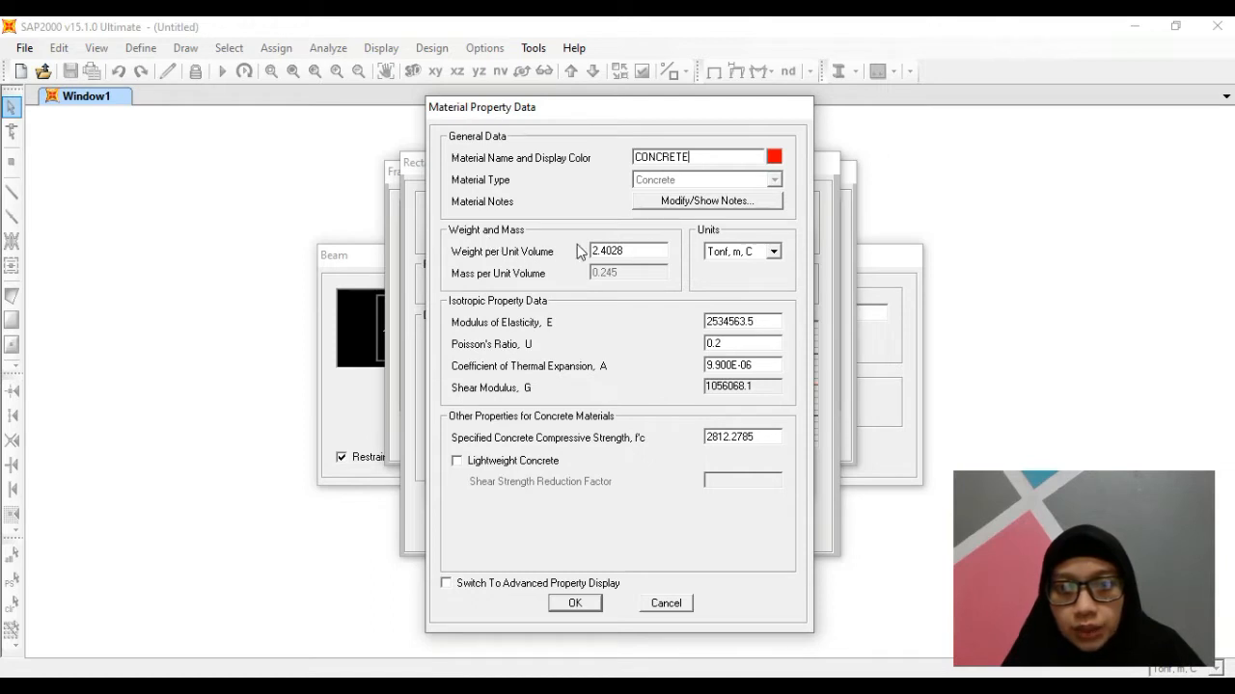
Switch the material's units to Kgf, m, C and set the weight per unit volume to 2400.
click(756, 254)
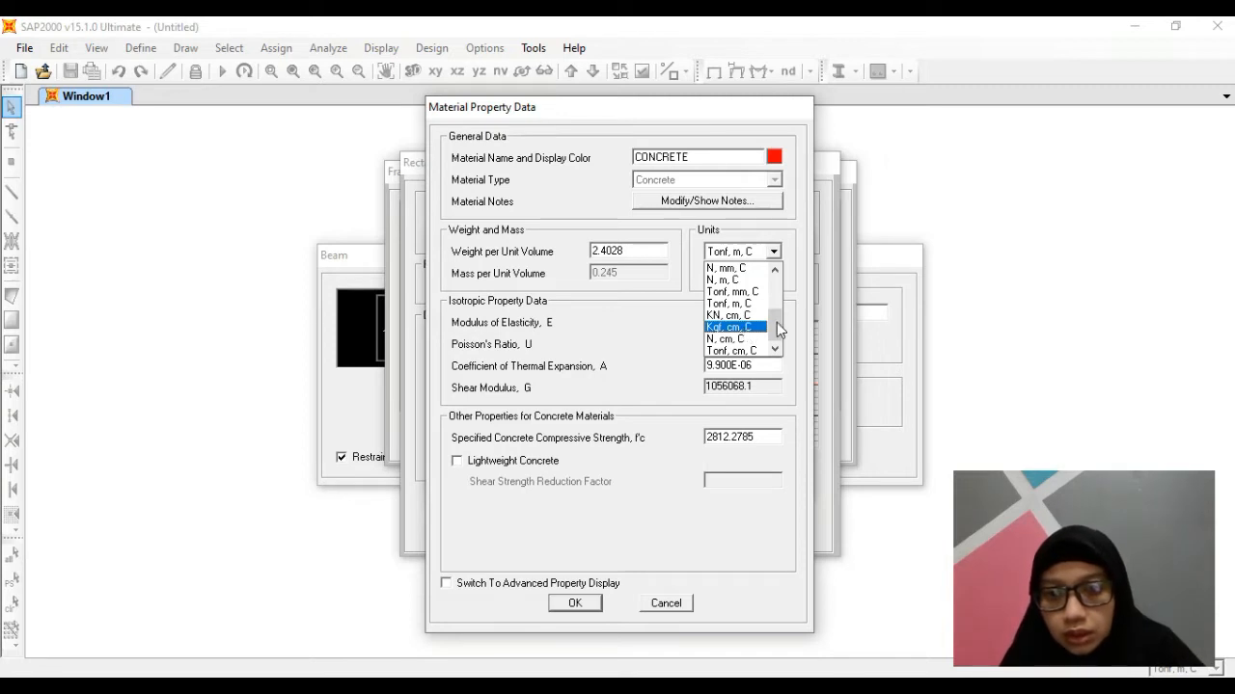
drag(777, 328, 780, 311)
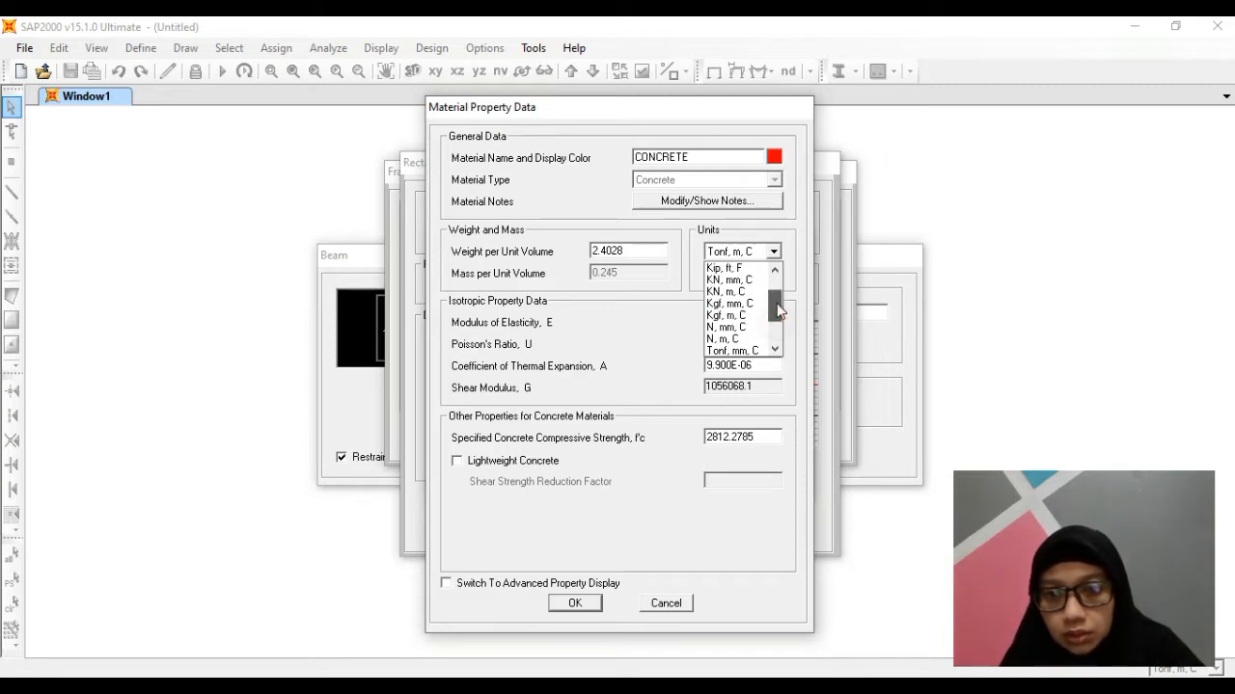
click(729, 315)
double_click(659, 250)
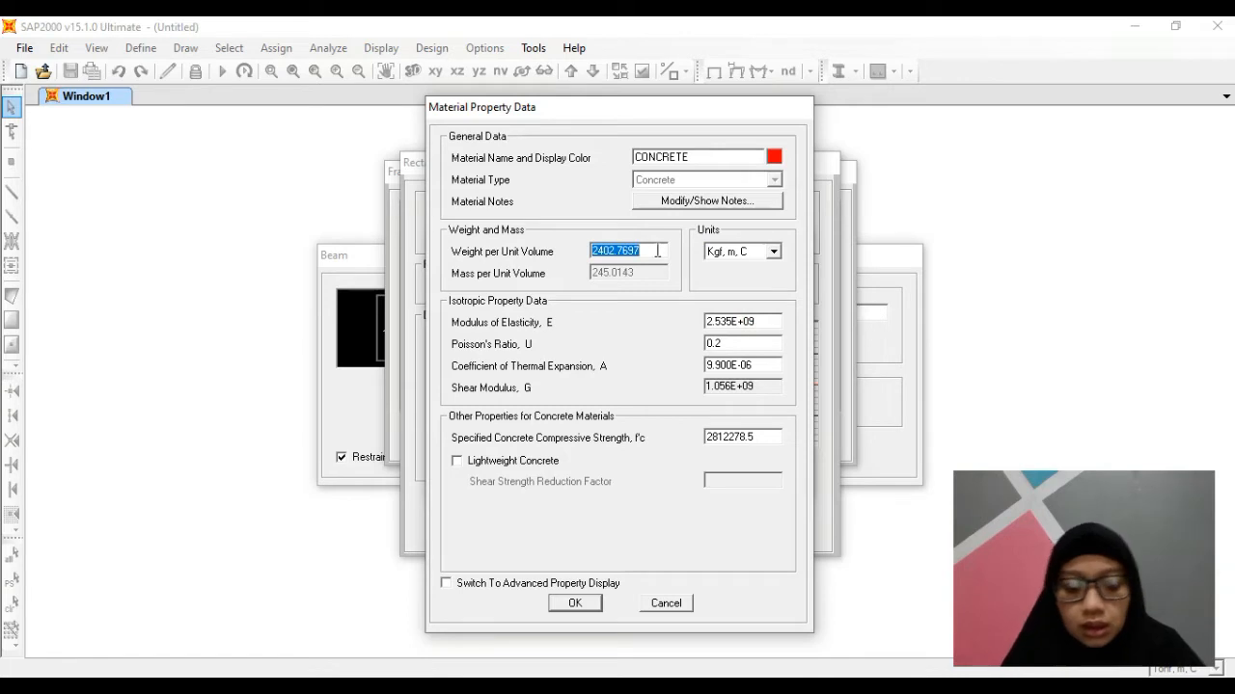
text(2400)
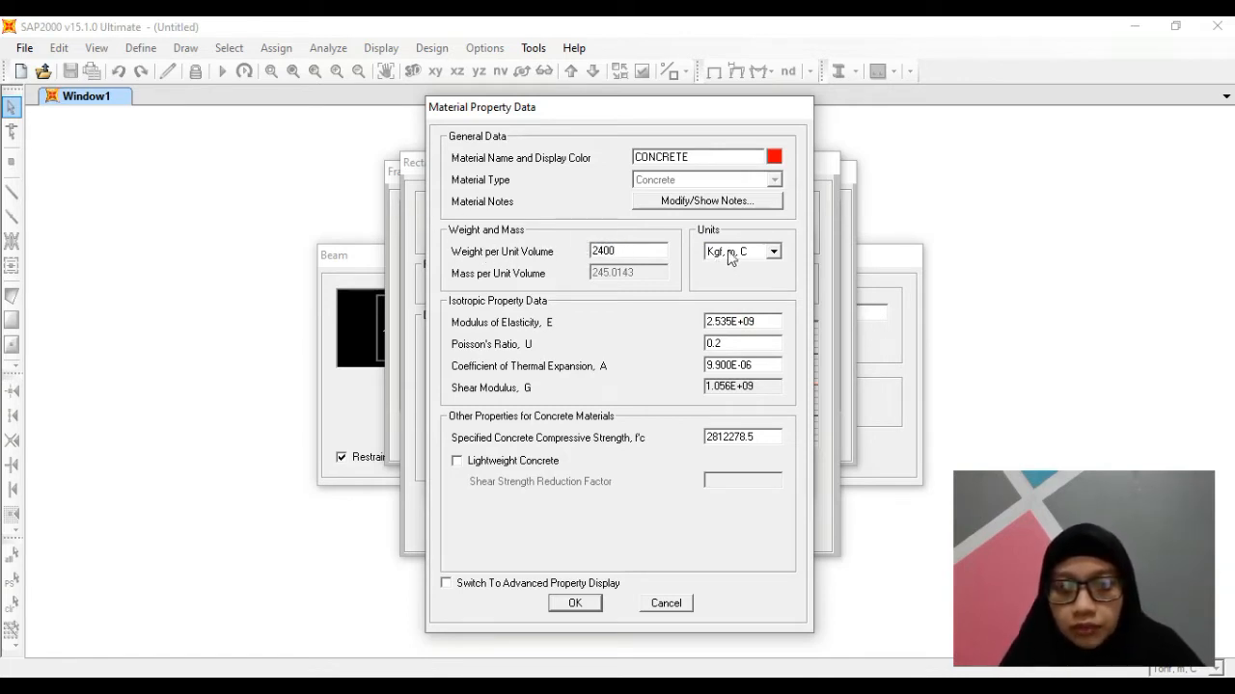
Switch the material's units to N, mm, C and set the modulus of elasticity to 4700*(30)^0.5.
click(774, 253)
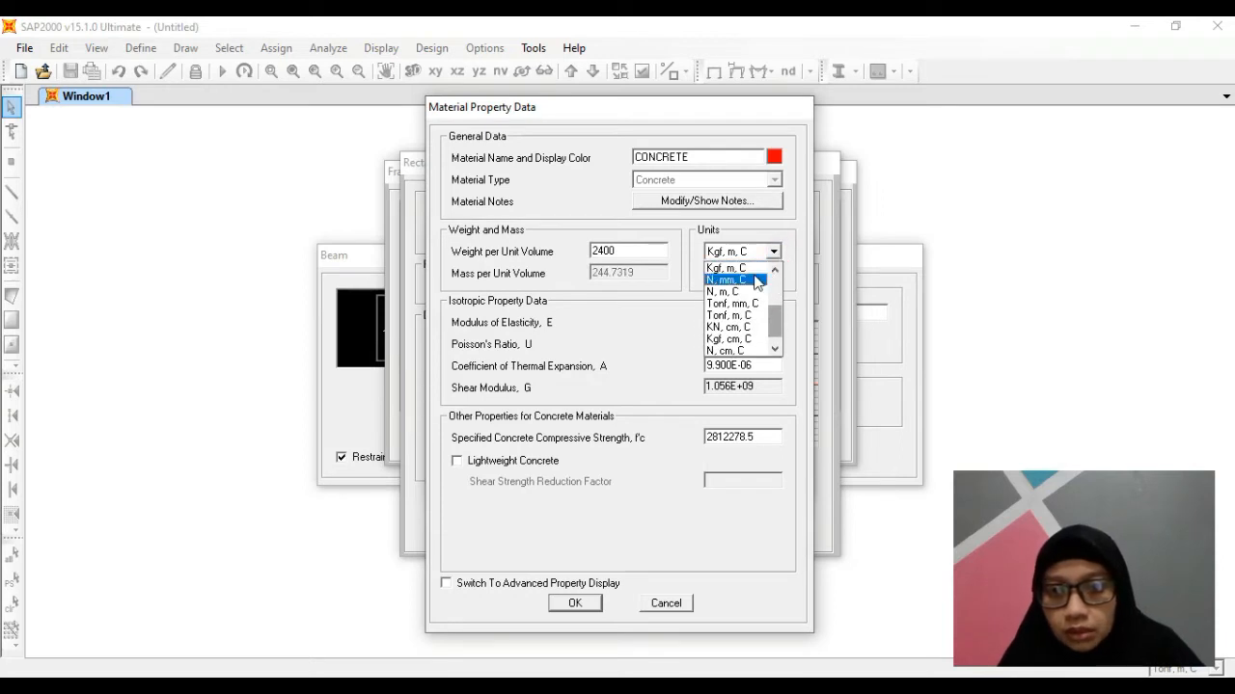
click(756, 280)
double_click(758, 322)
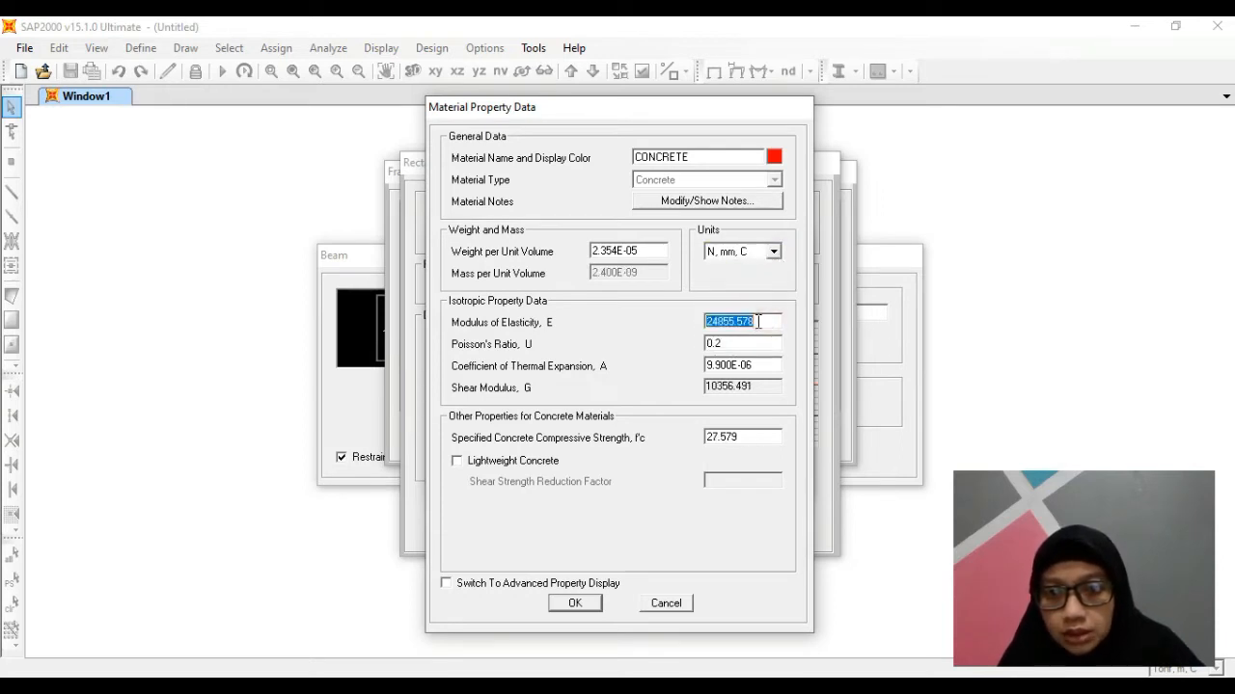
text(4700*)
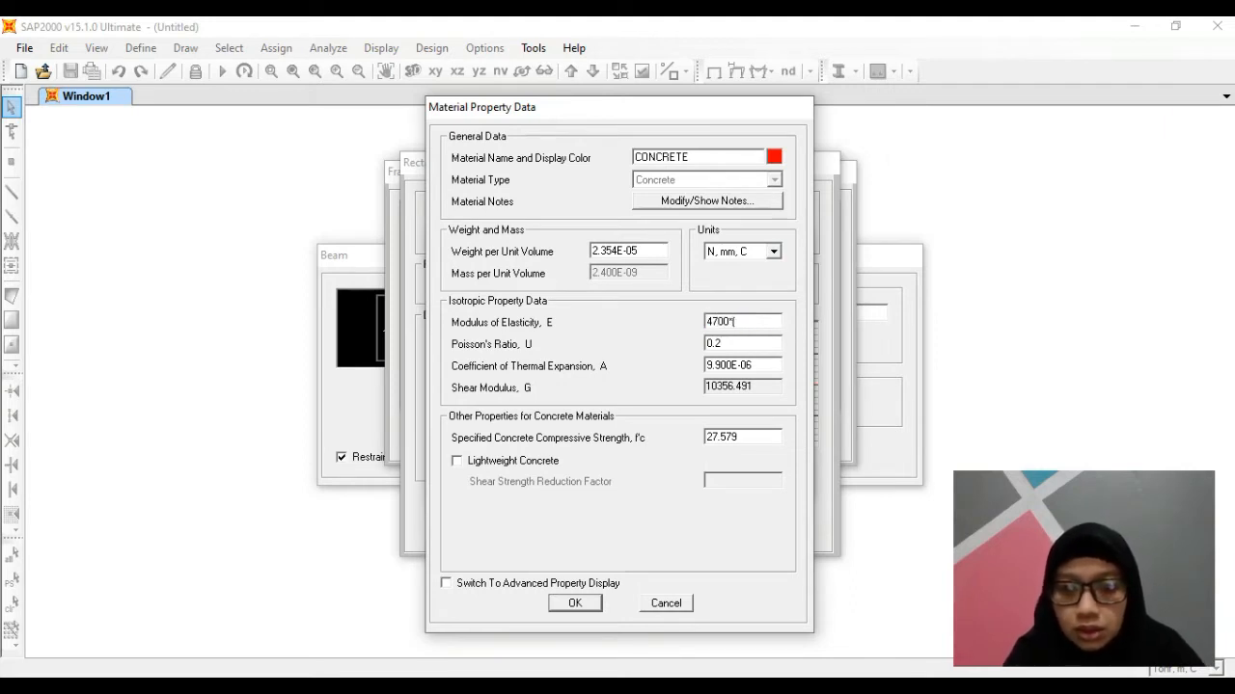
text(30)
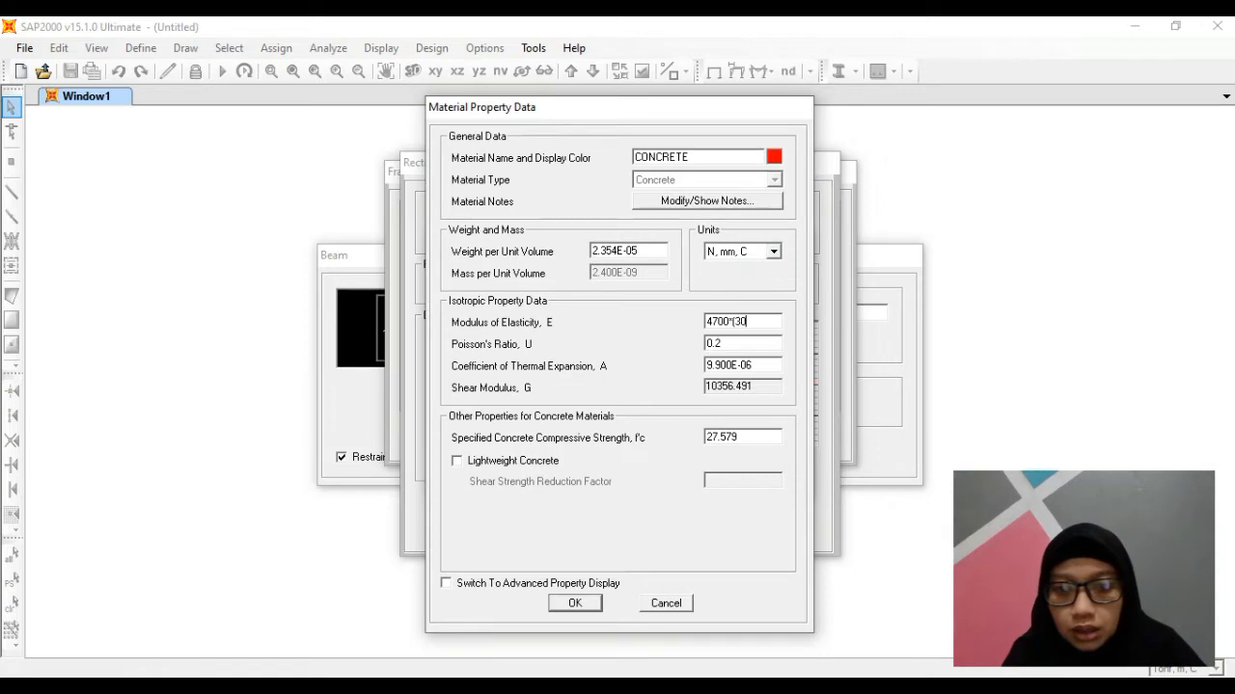
text()^0.5)
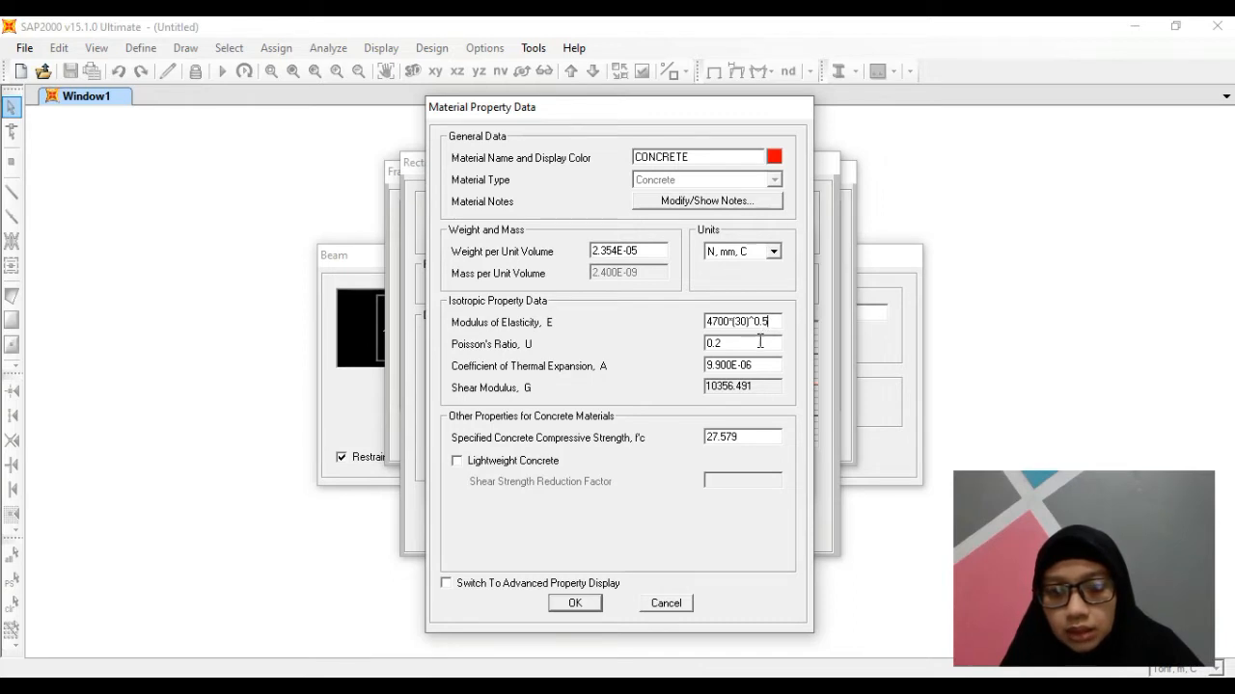
key(Tab)
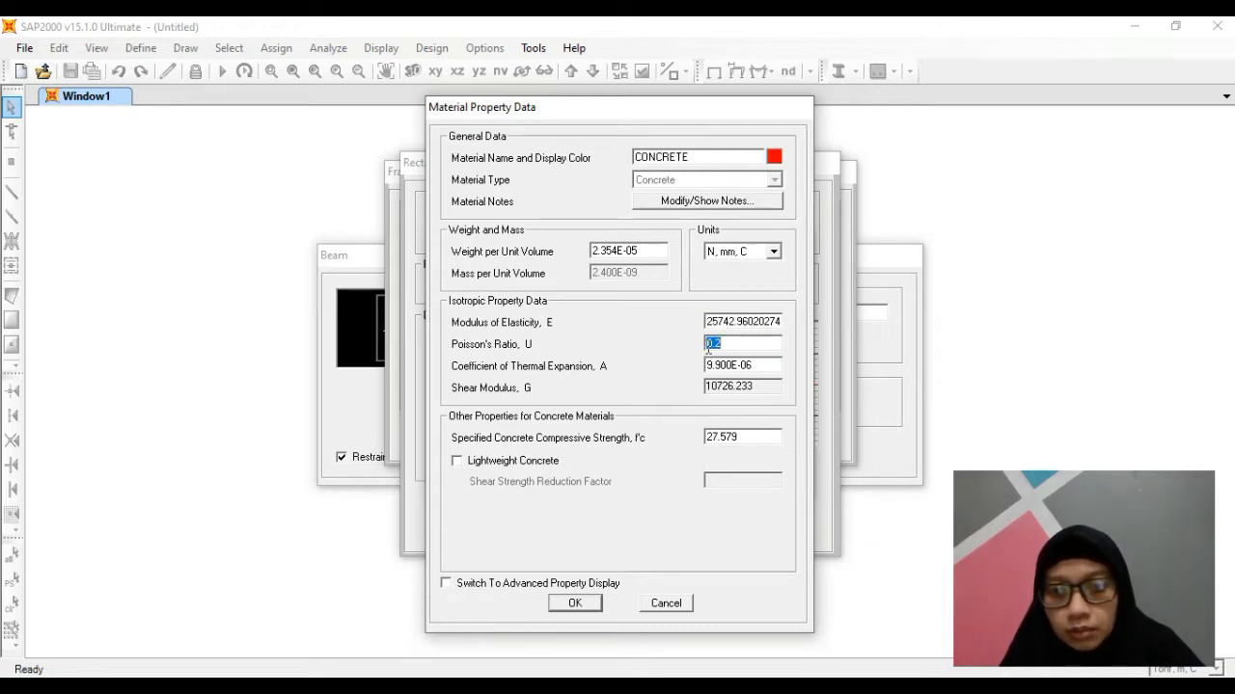
Set the specified concrete compressive strength to 0.83*30 and accept the material definition.
click(769, 365)
click(762, 438)
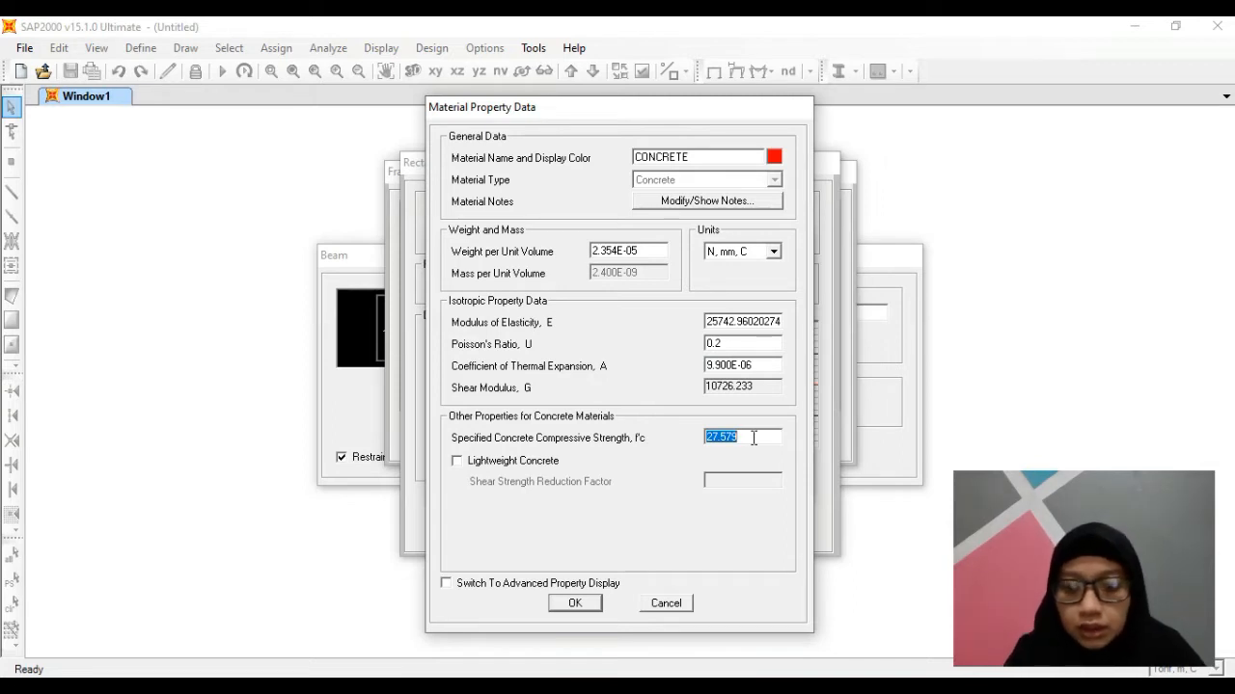
text(0)
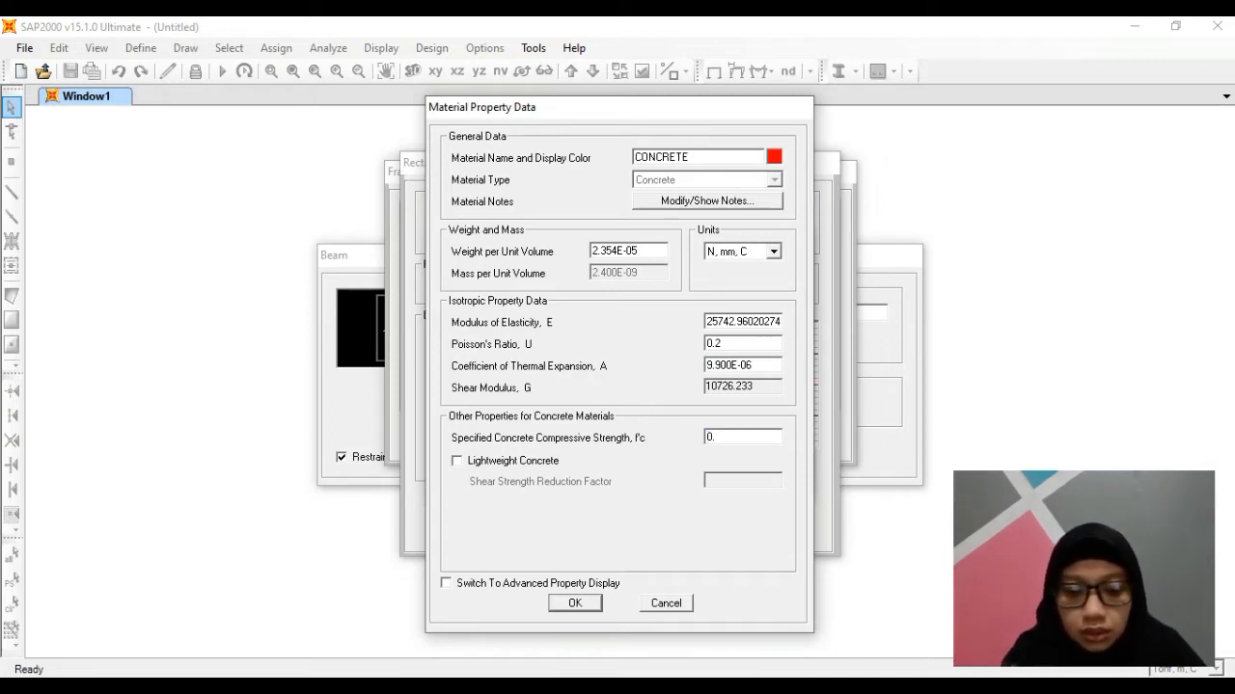
text(.83*30)
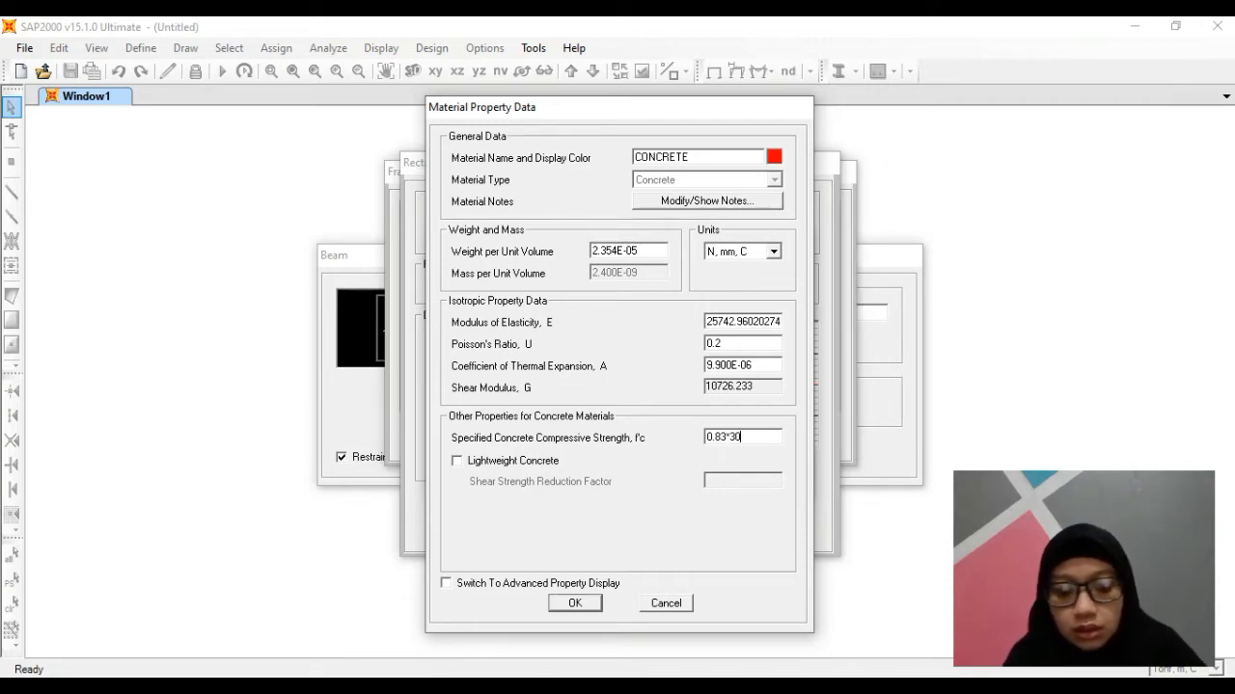
key(Tab)
double_click(753, 438)
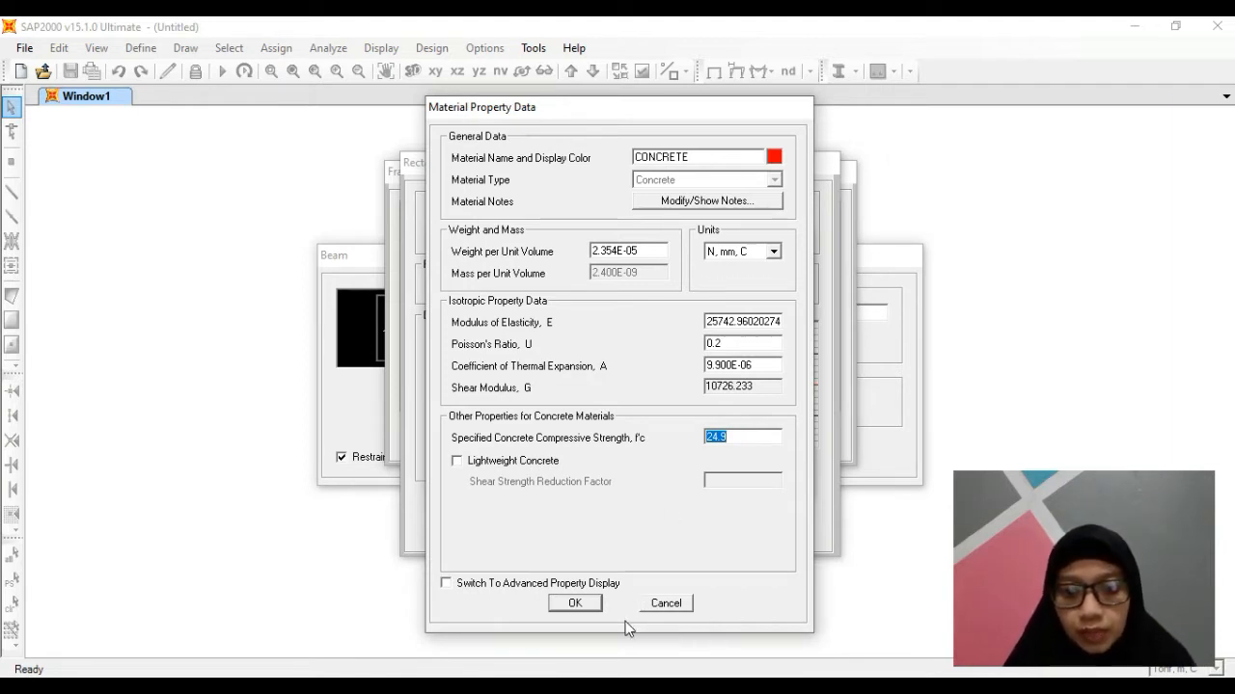
click(575, 604)
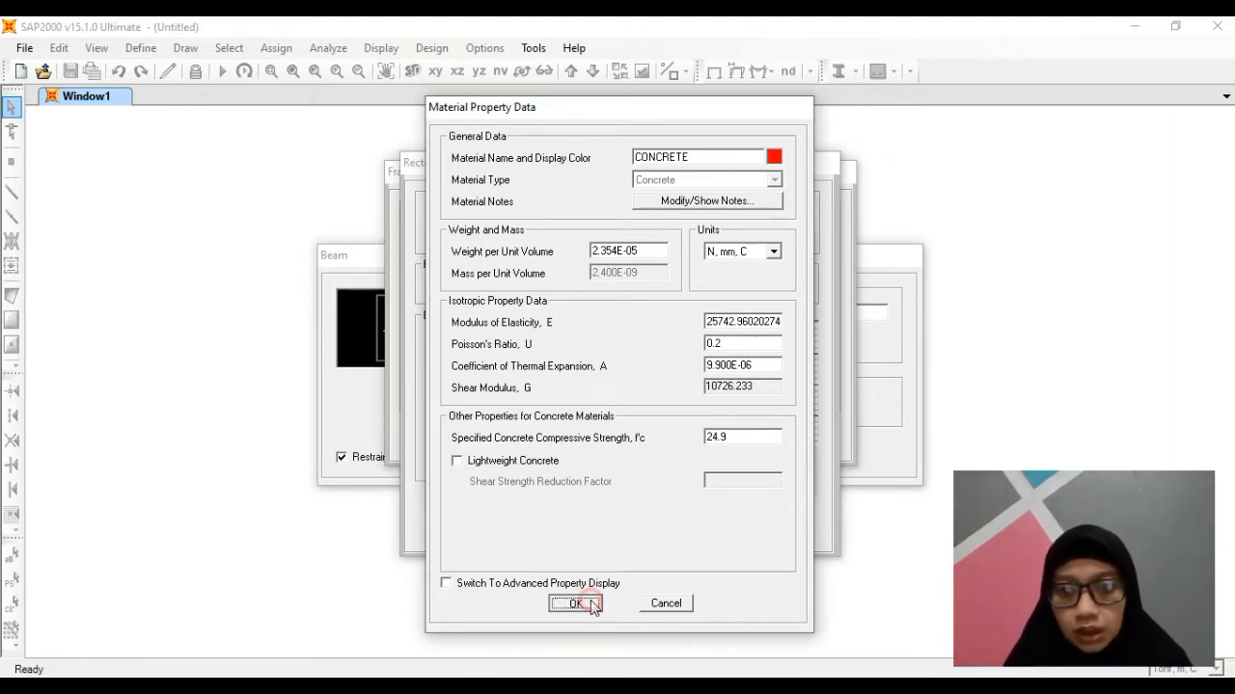
click(703, 445)
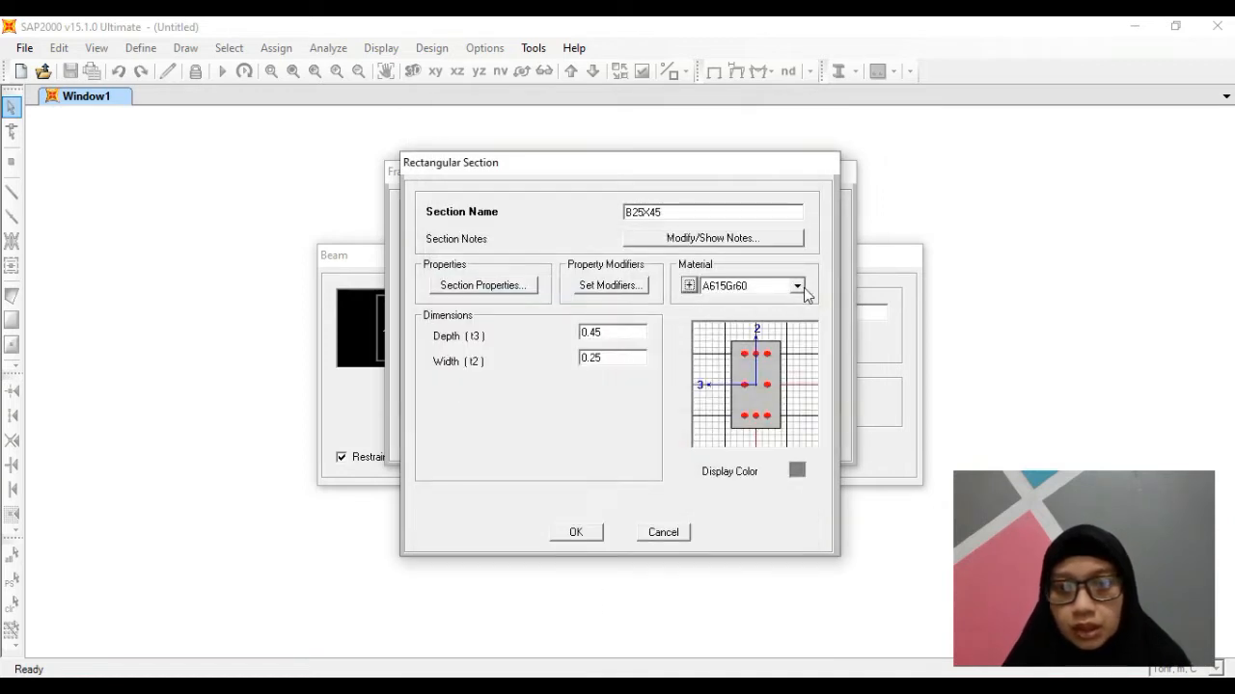
Assign the CONCRETE material to the B25X45 section and open its concrete reinforcement data.
click(798, 287)
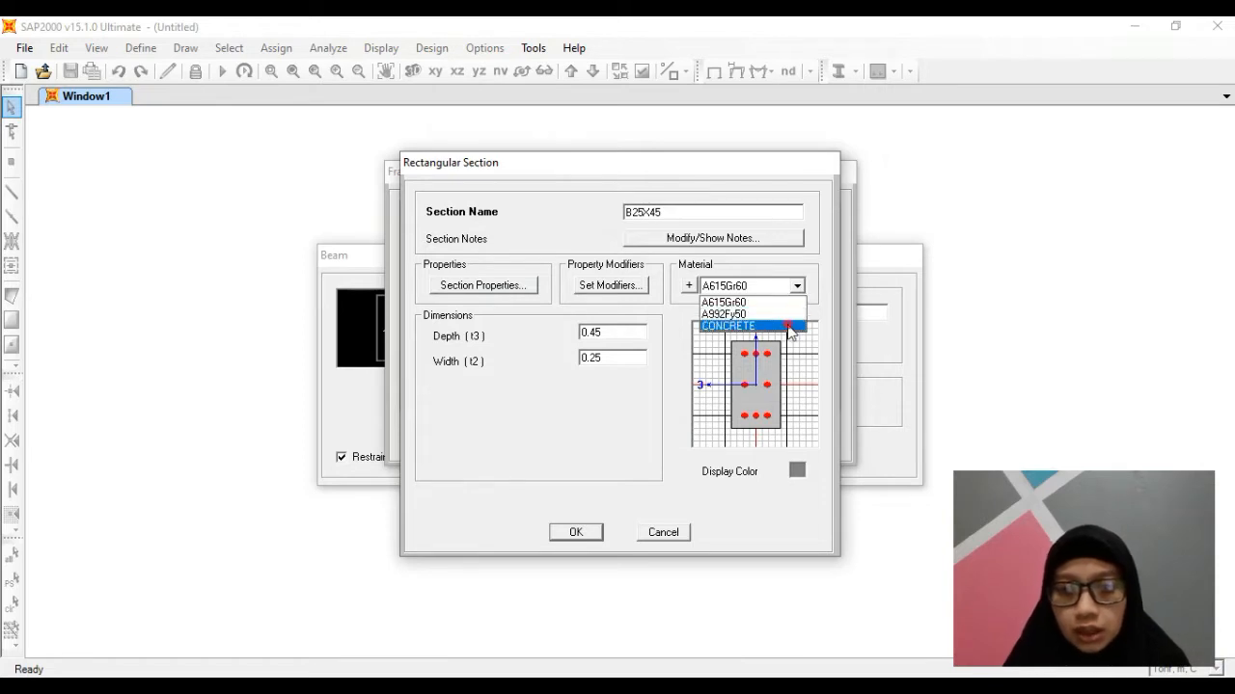
click(789, 327)
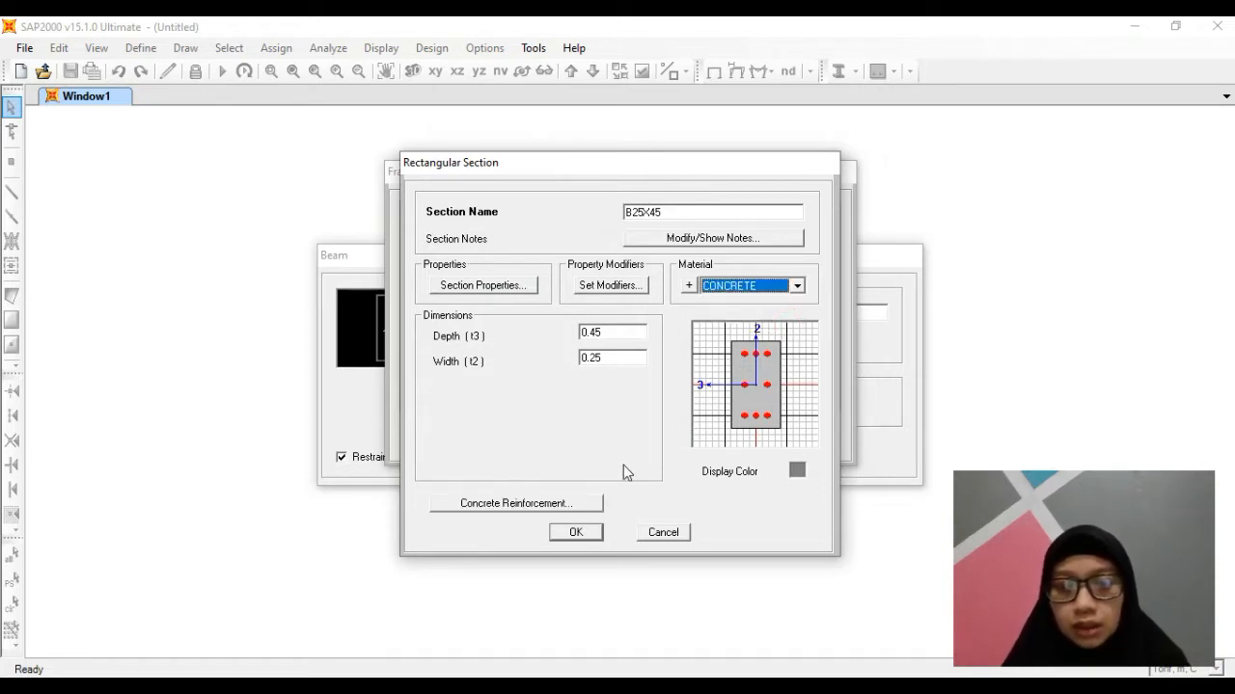
click(587, 505)
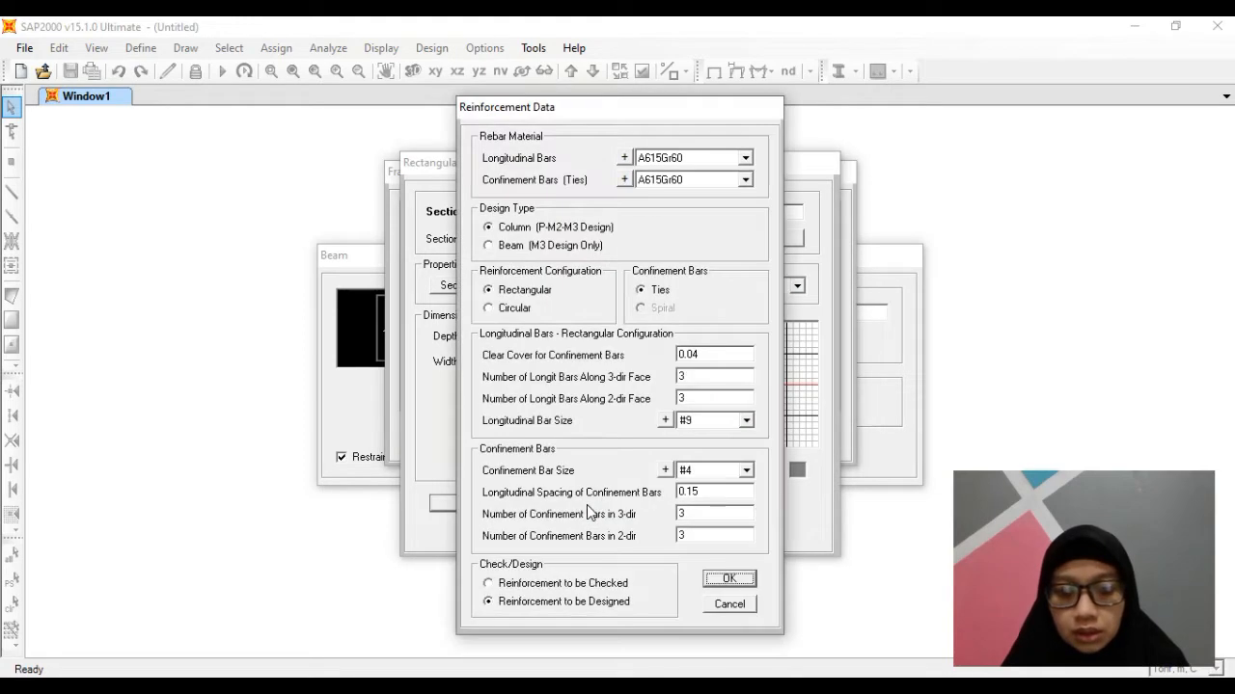
drag(686, 113, 911, 108)
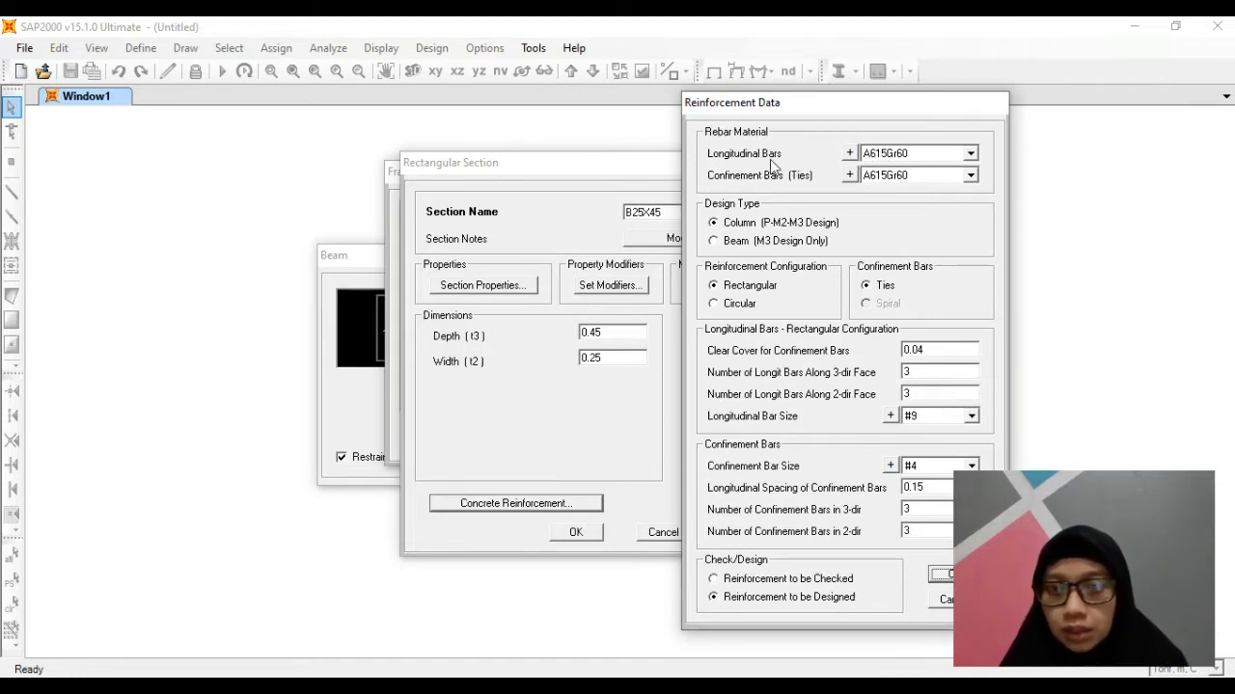
Open the longitudinal bars' A615Gr60 material for modification and rename it TULANGAN.
click(849, 154)
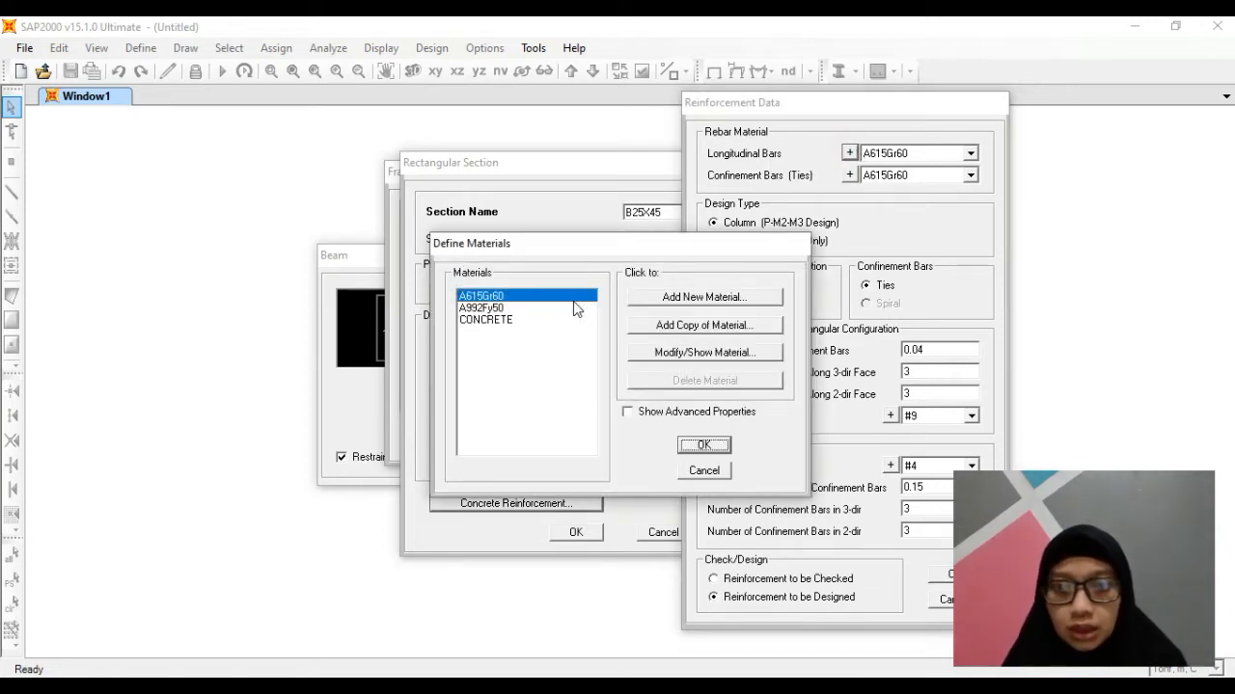
click(668, 353)
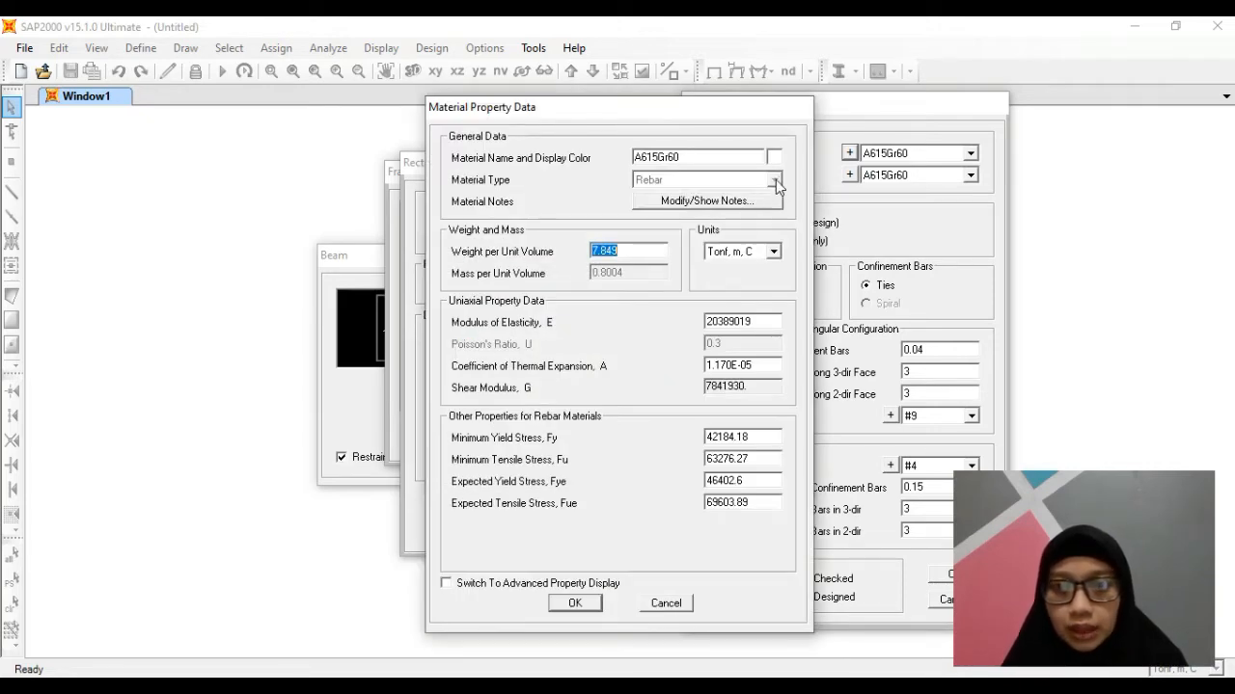
double_click(733, 156)
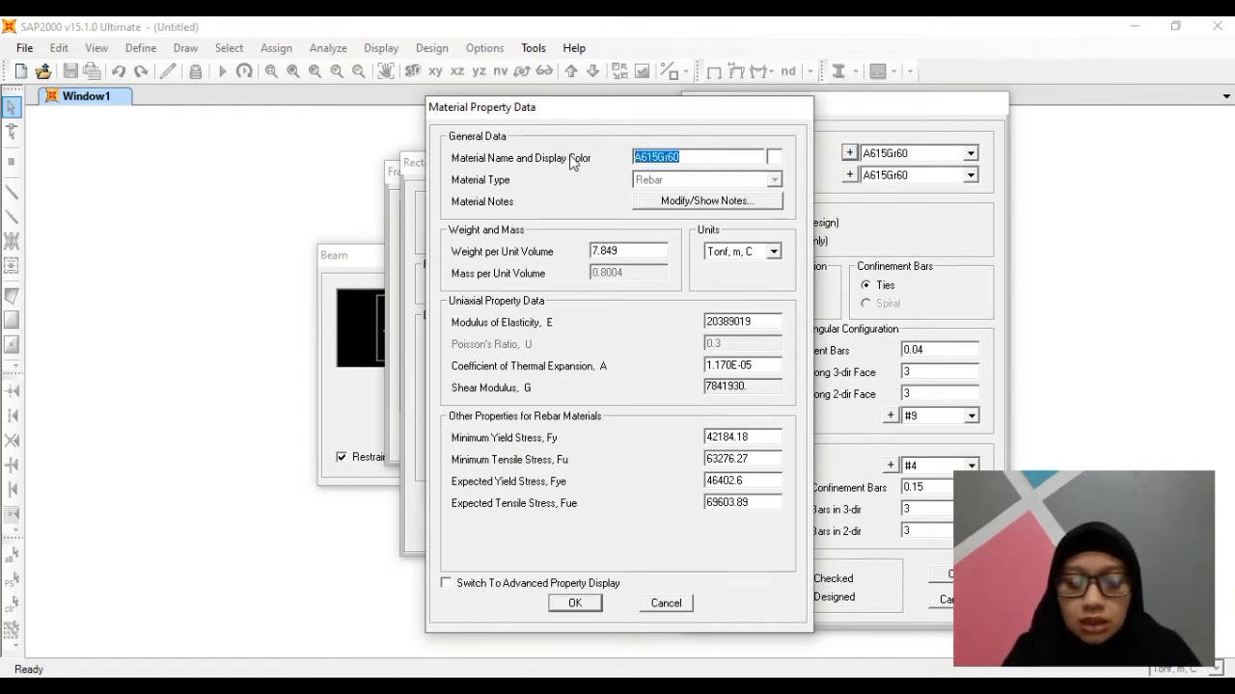
text(T)
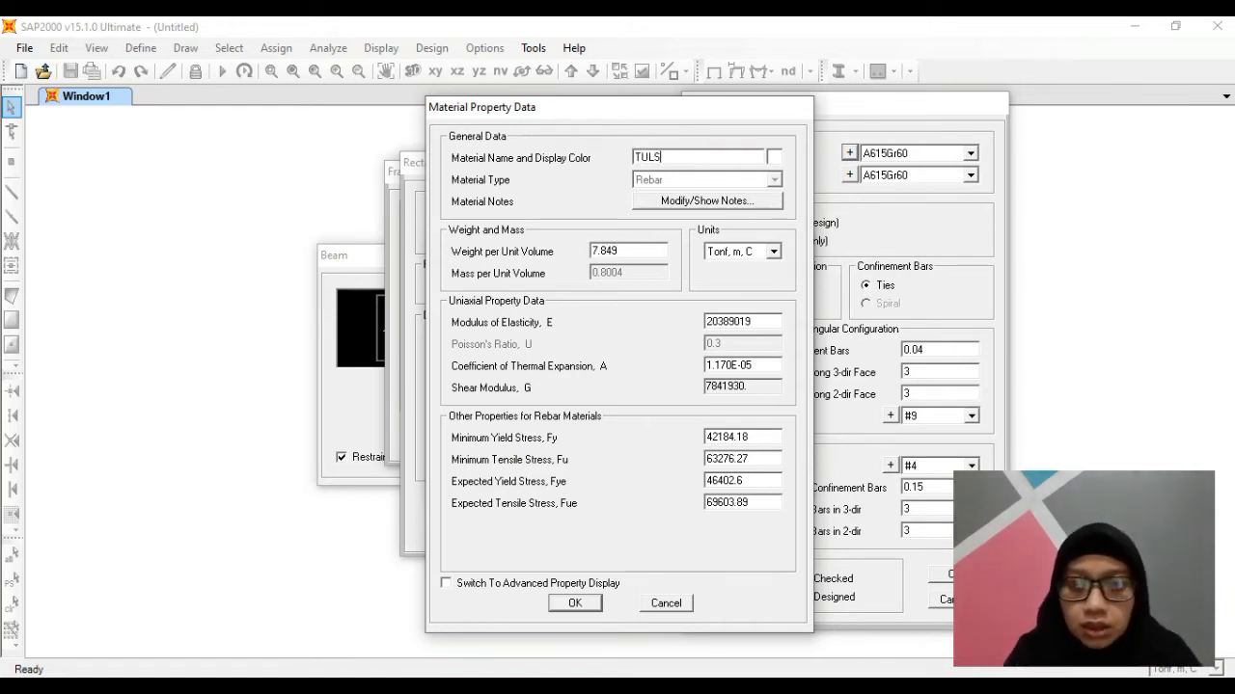
text(ULANGAN)
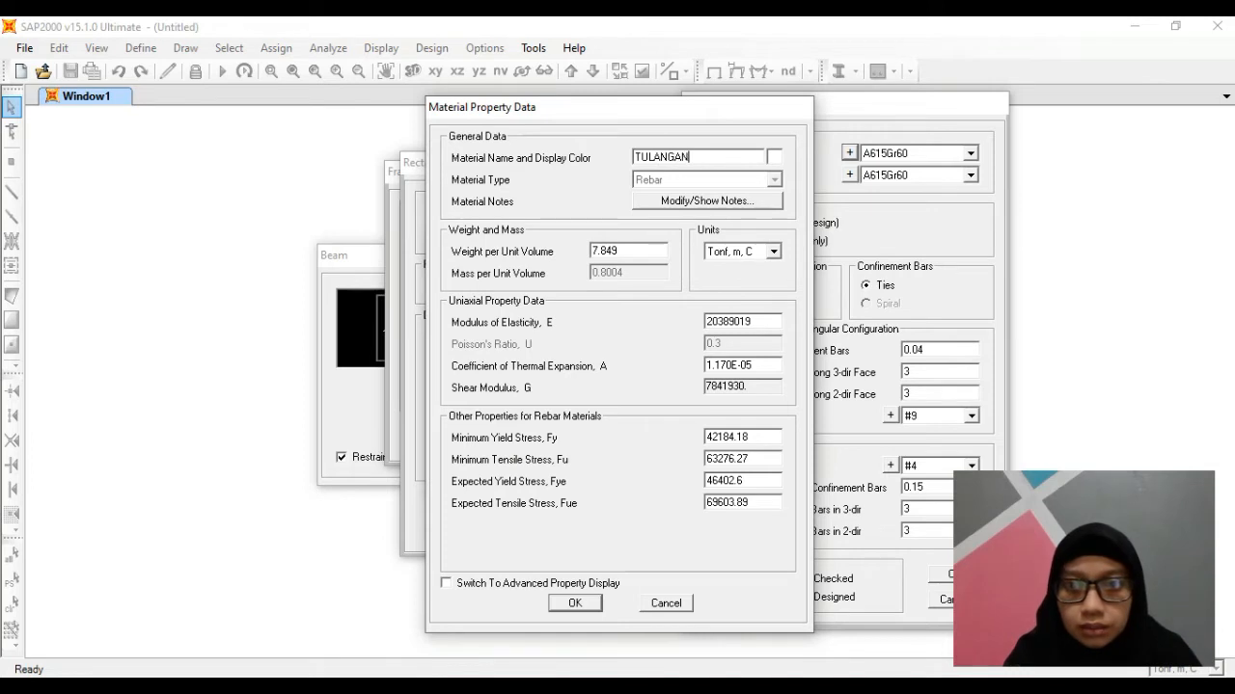
Switch the rebar material's units to N, mm, C and set the modulus of elasticity to 200000.
double_click(642, 252)
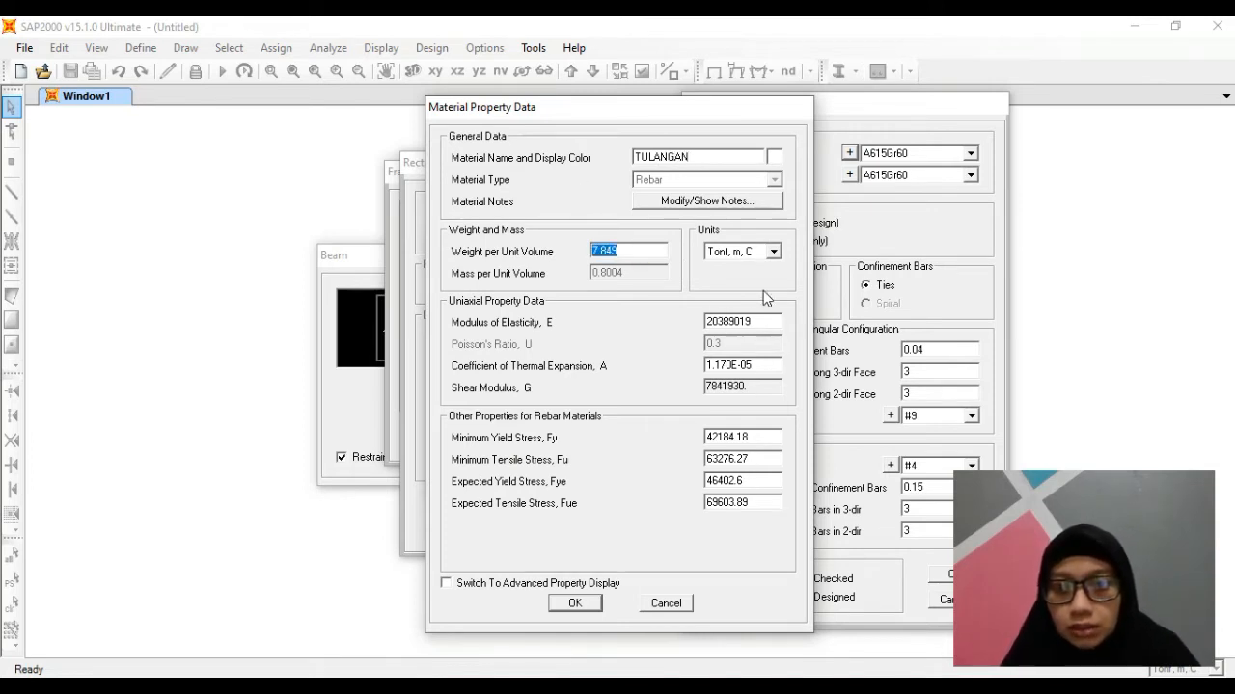
click(773, 253)
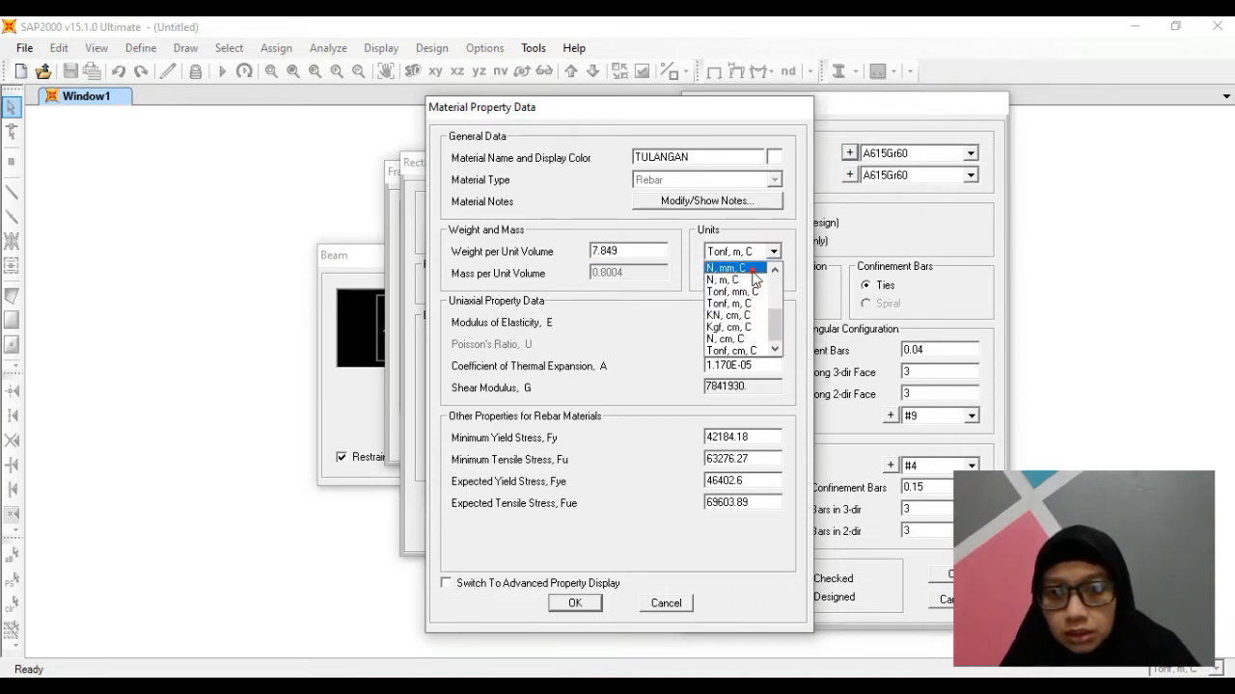
click(735, 268)
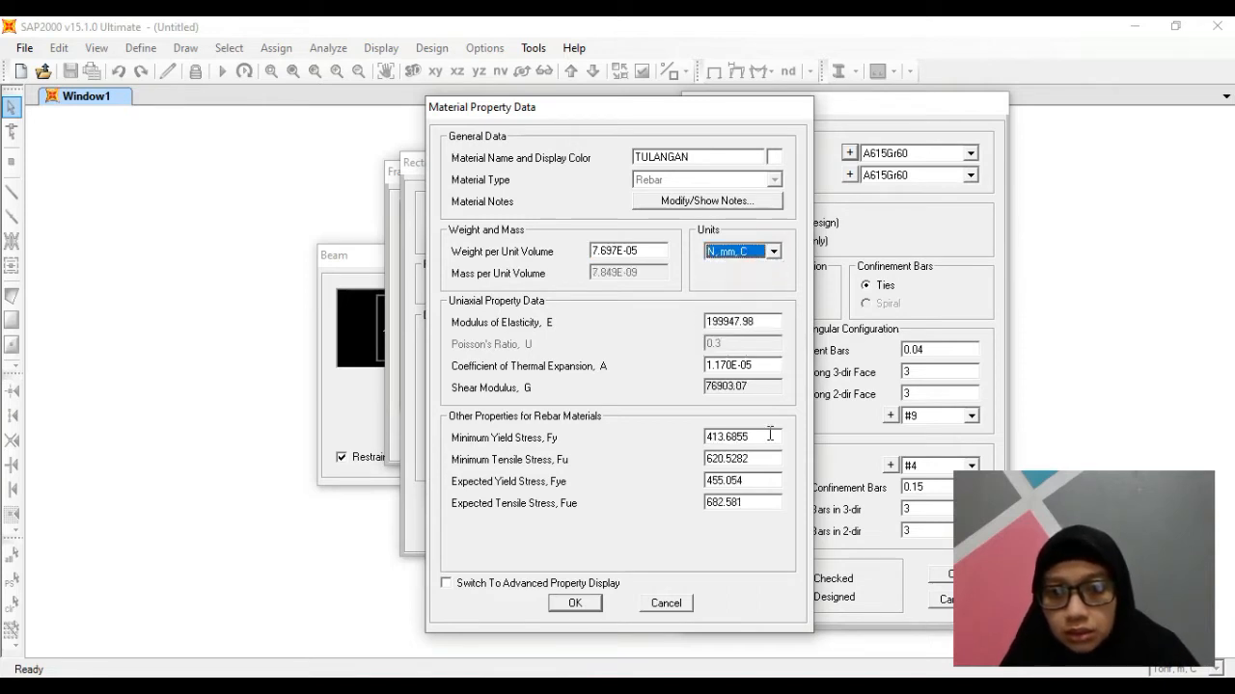
click(778, 323)
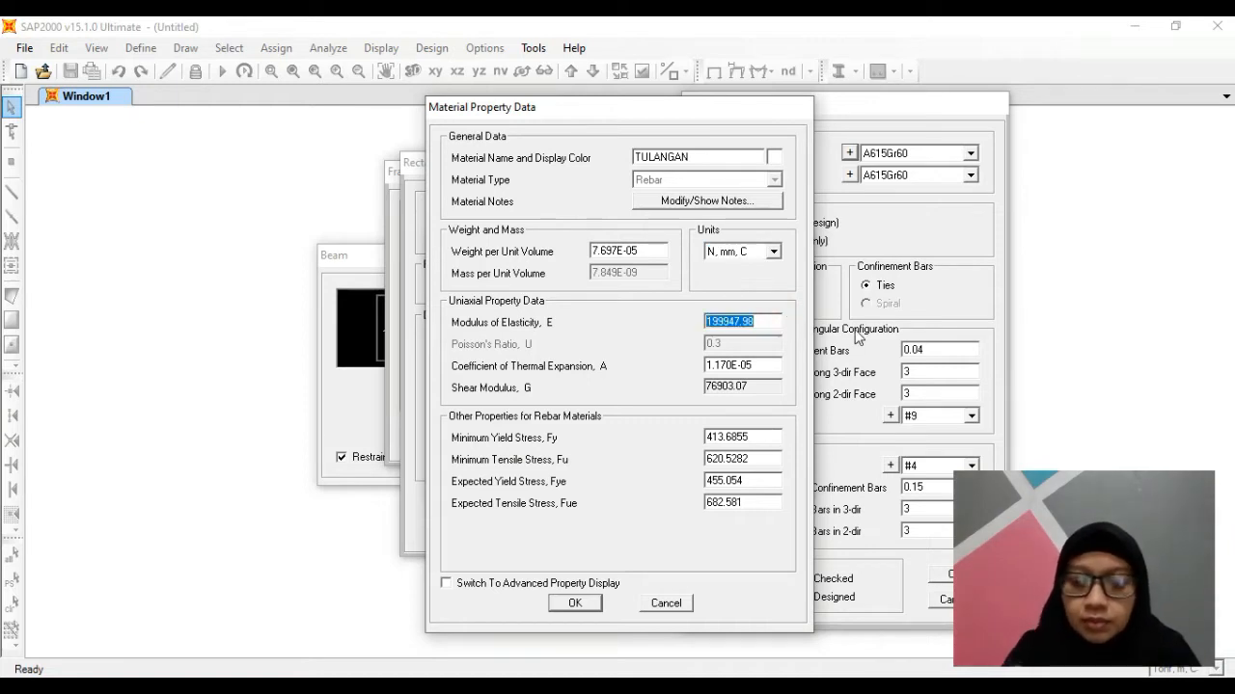
text(200000)
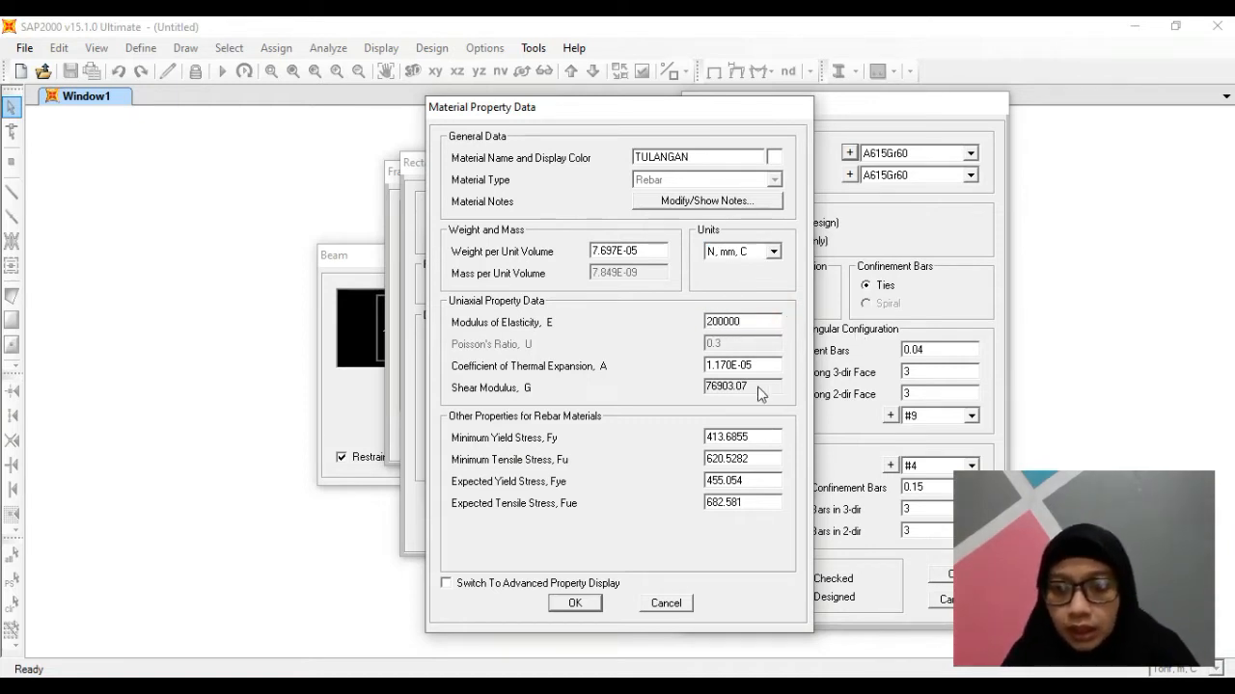
Set the rebar's minimum yield stress to 240 and its minimum tensile stress to 410.
click(765, 437)
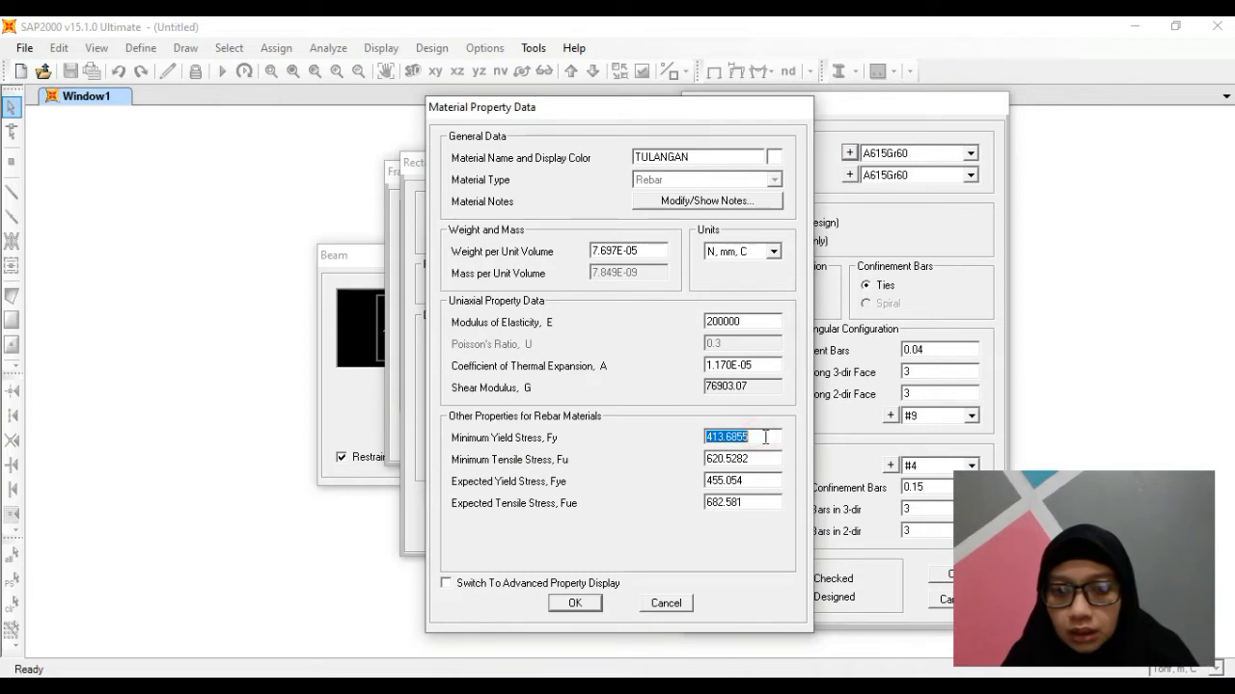
text(240)
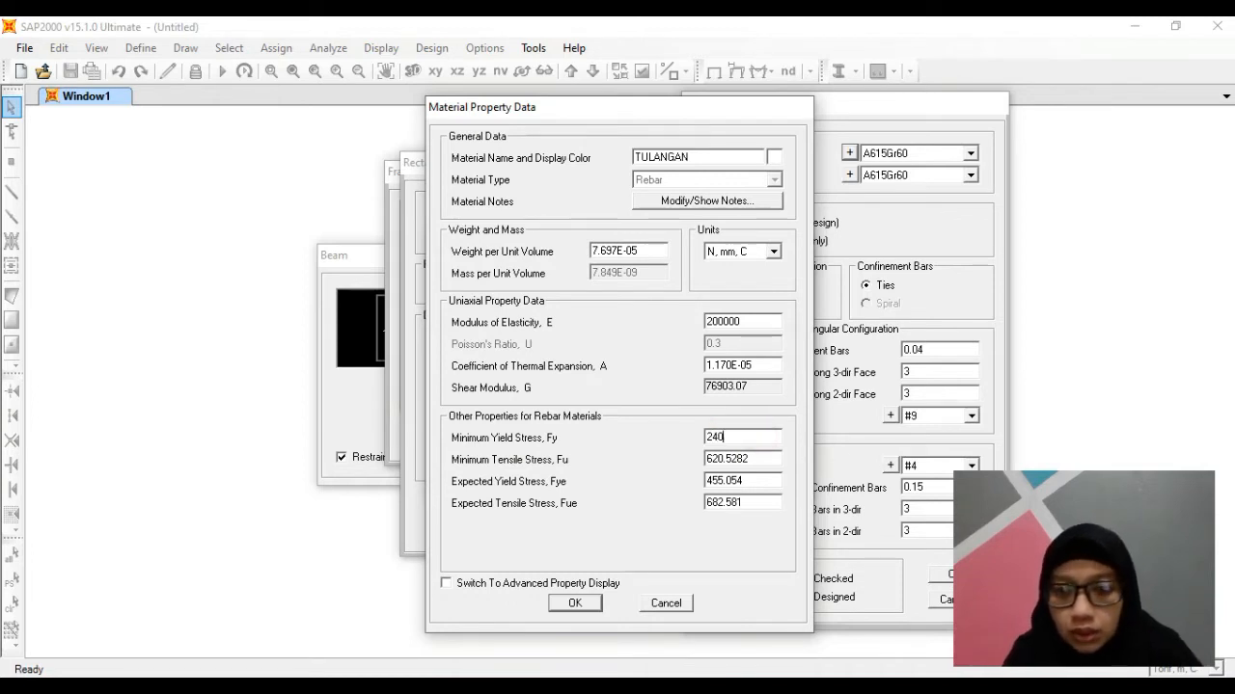
click(758, 458)
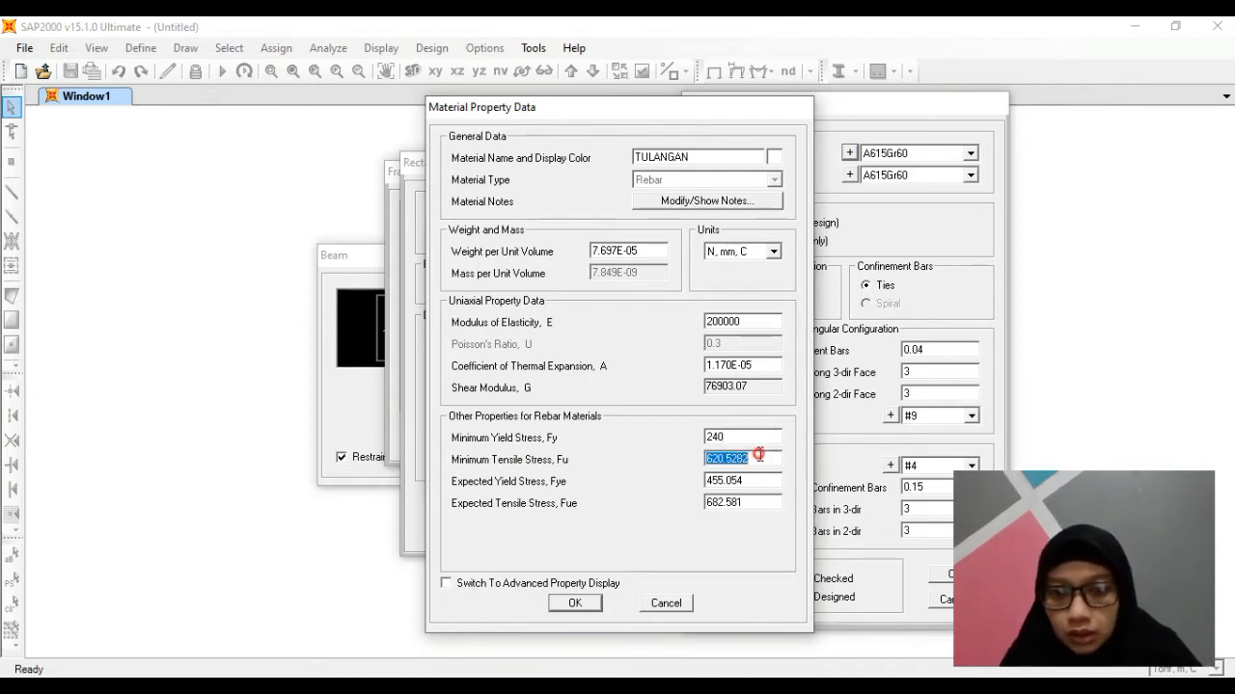
text(410)
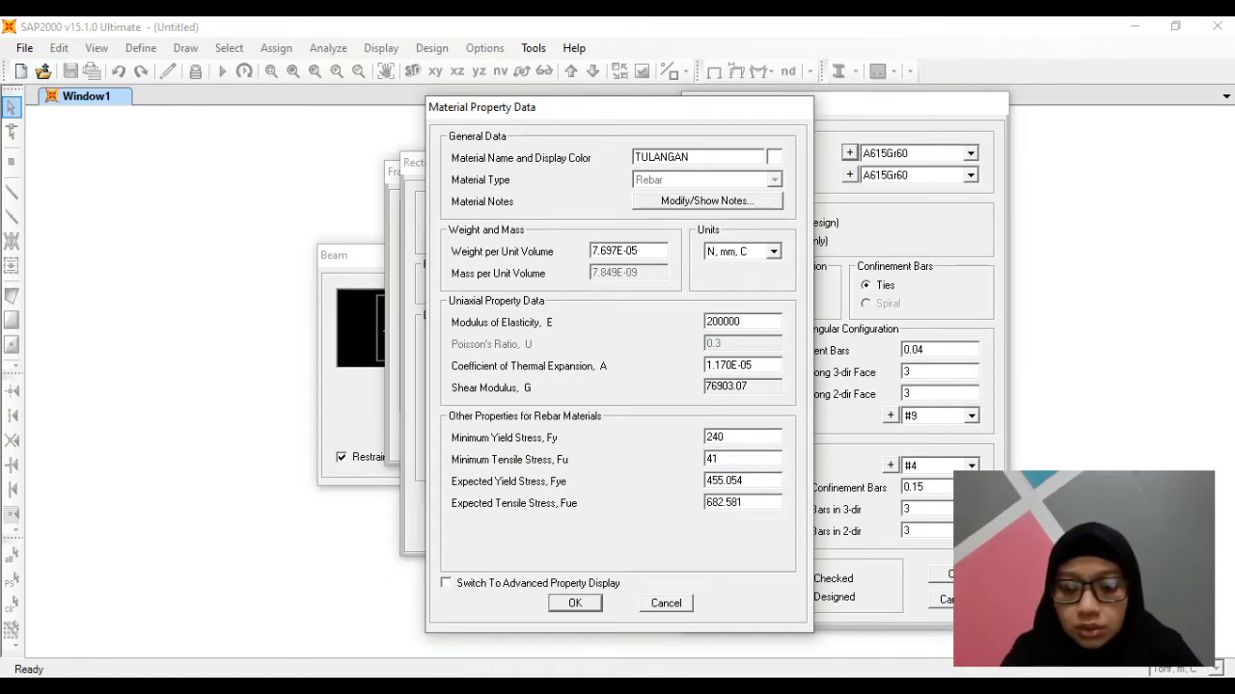
Set the expected yield stress to 0.3*240 and expected tensile stress to 0.3*410, and accept the rebar material definition.
click(772, 480)
text(0.3*2)
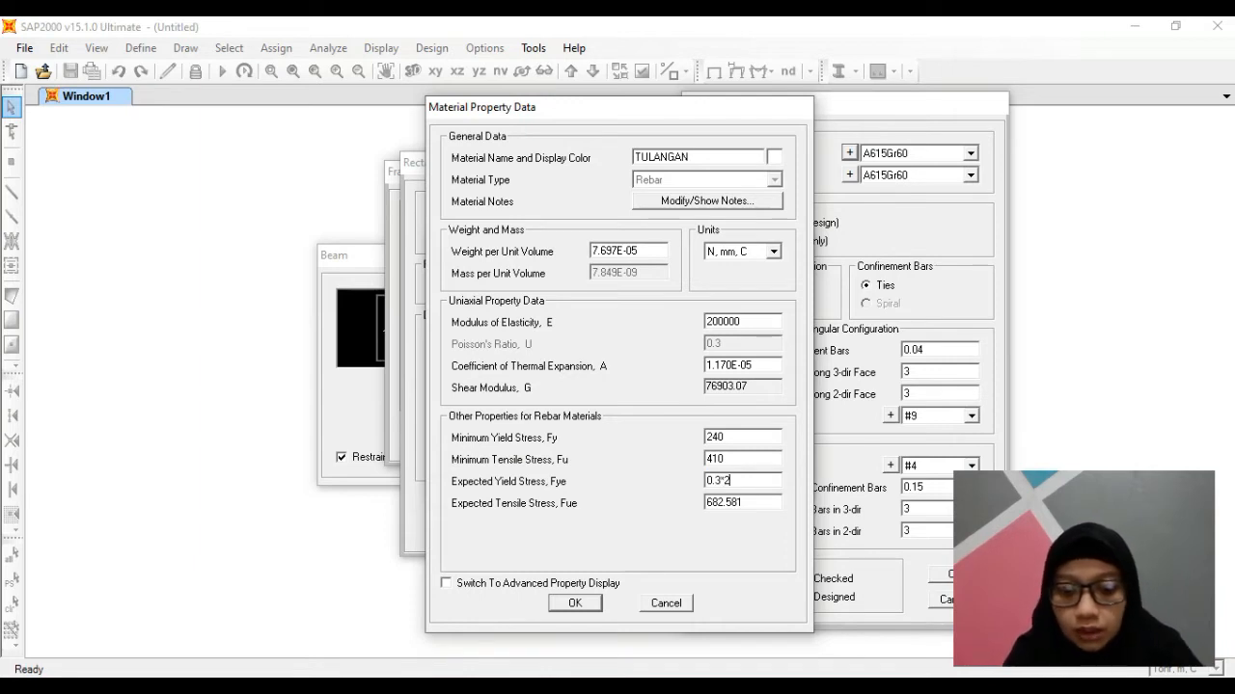
text(40)
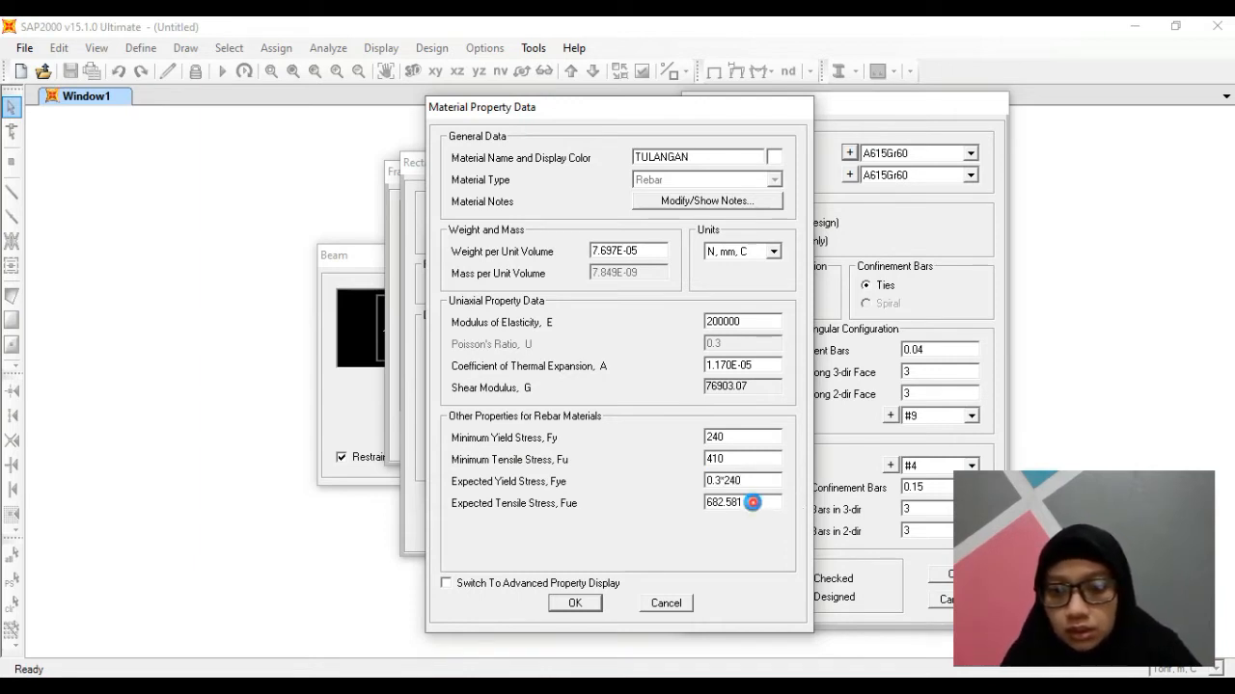
click(756, 502)
text(0.3*410)
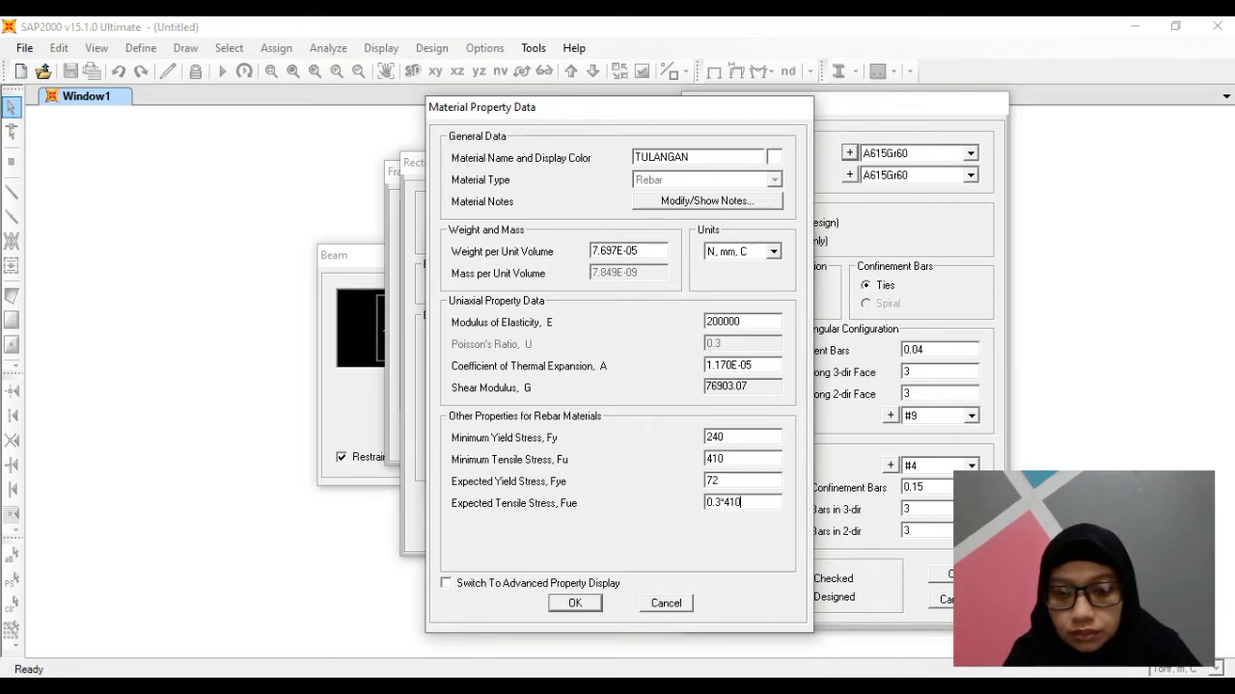
double_click(737, 480)
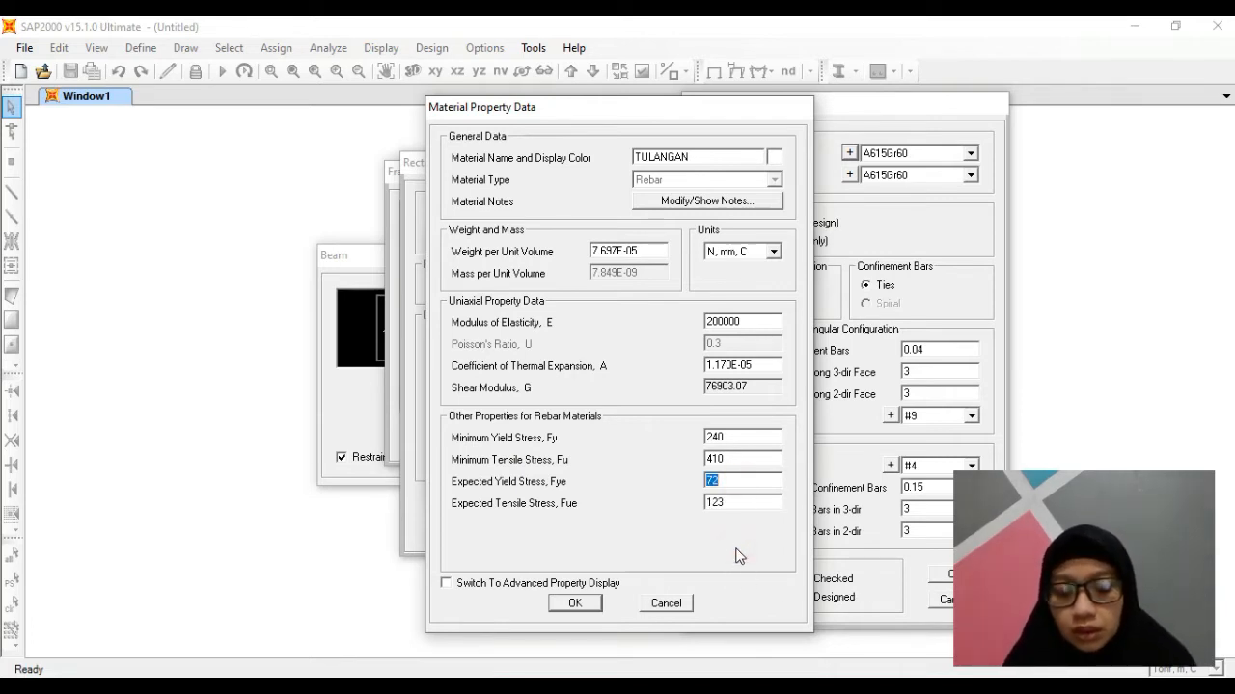
click(575, 604)
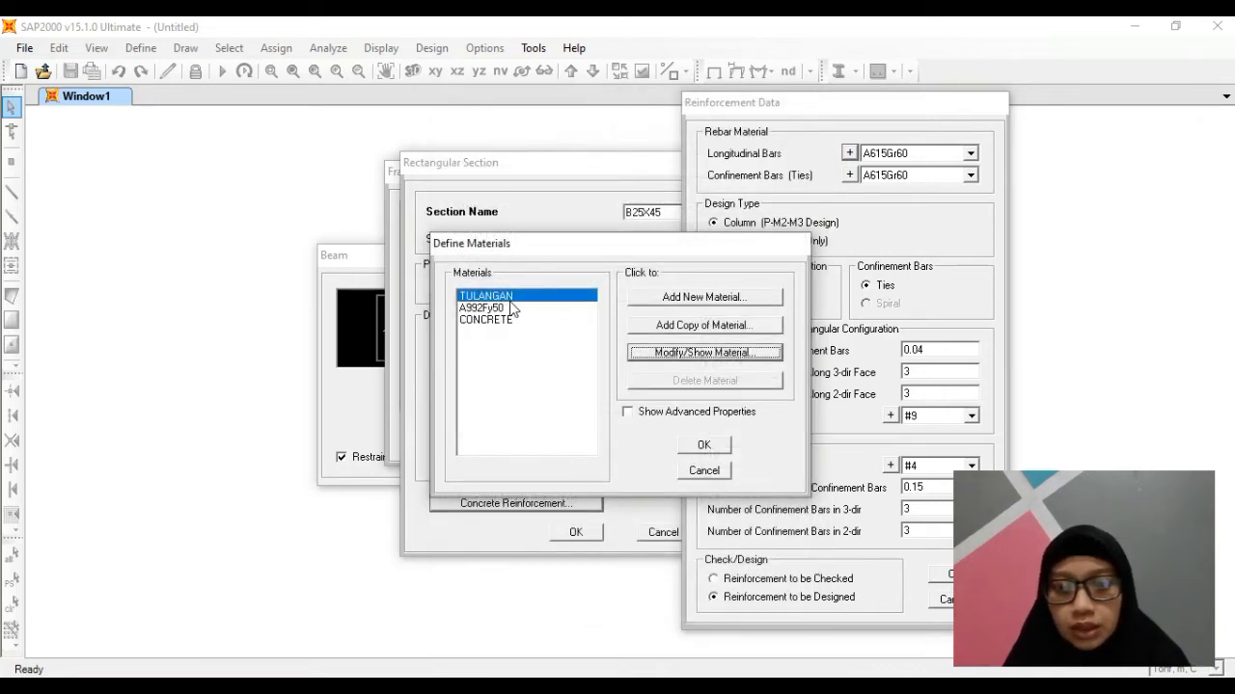
click(696, 447)
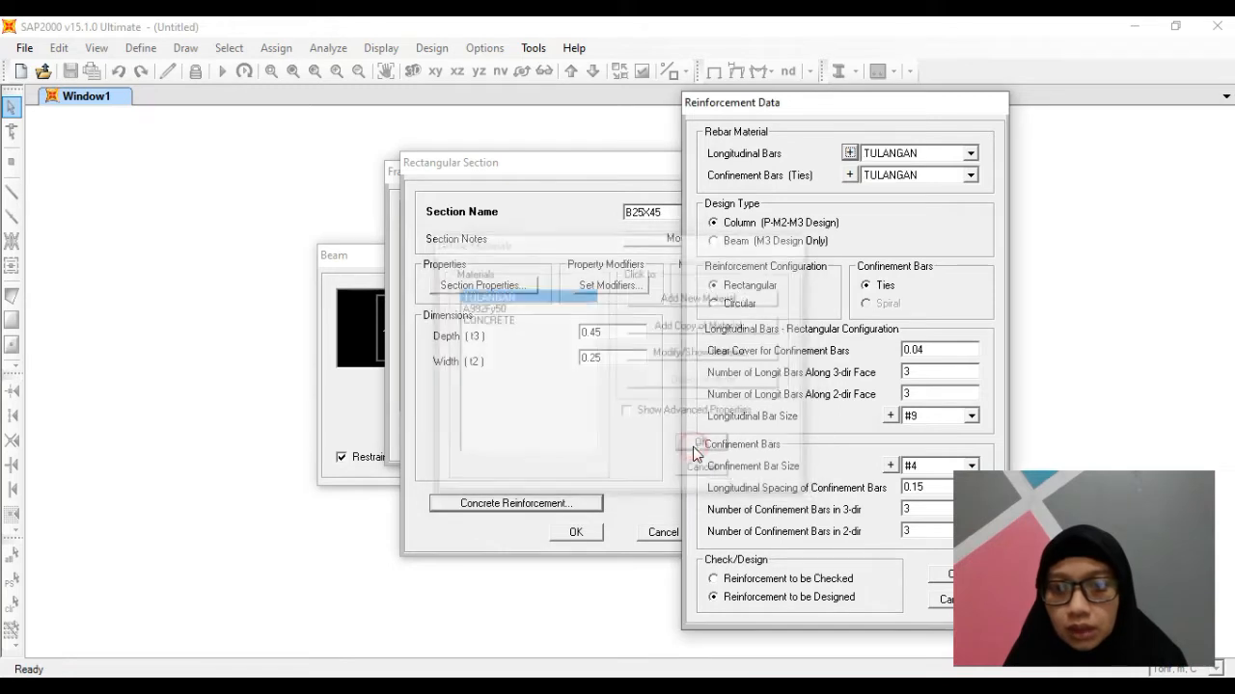
Select TULANGAN as the rebar material for both the longitudinal bars and the confinement ties.
click(970, 155)
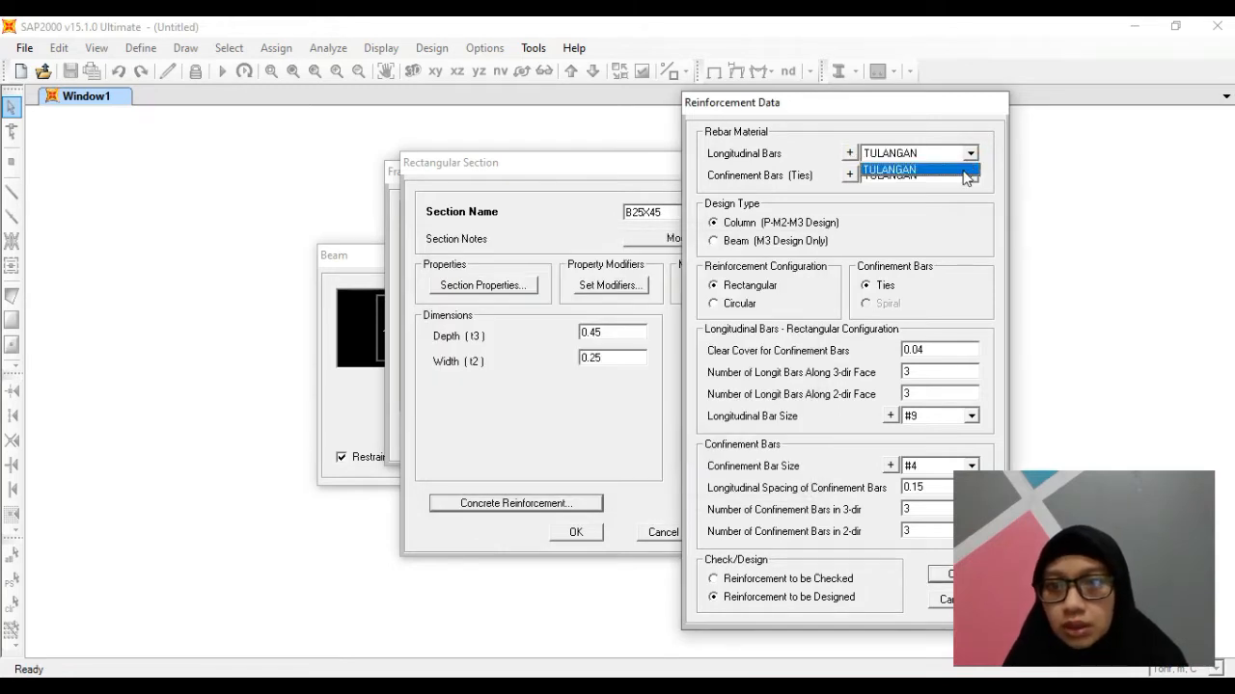
click(965, 172)
click(971, 176)
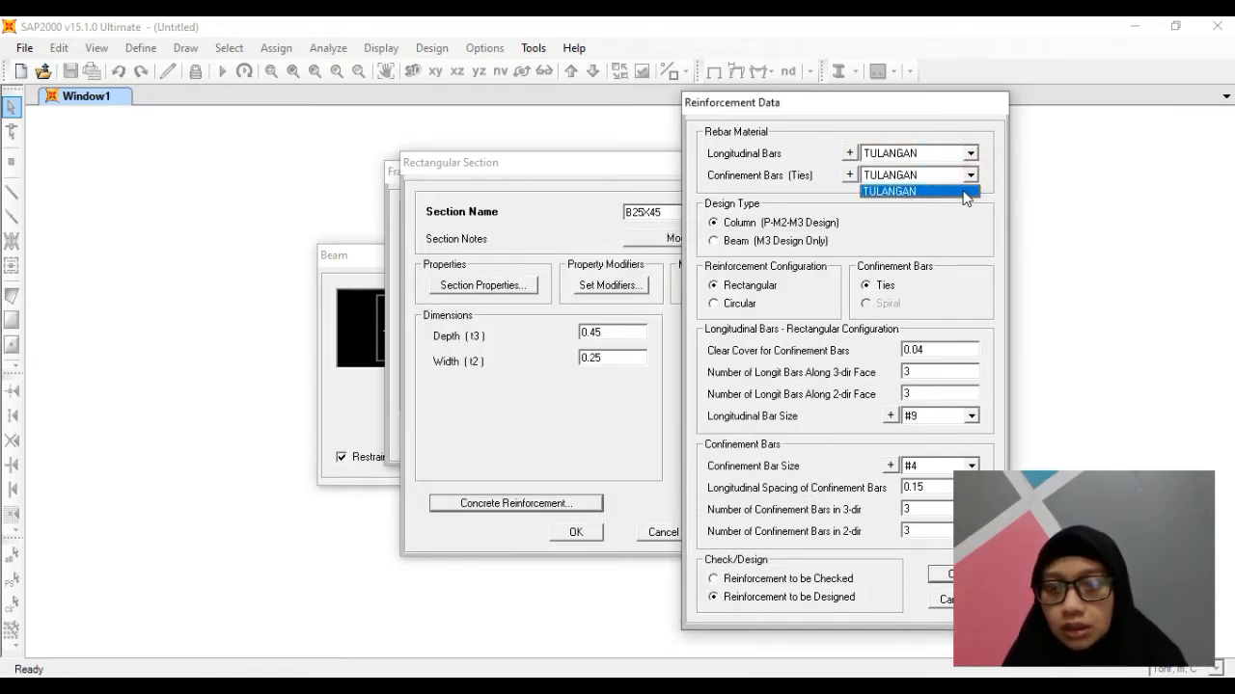
click(964, 192)
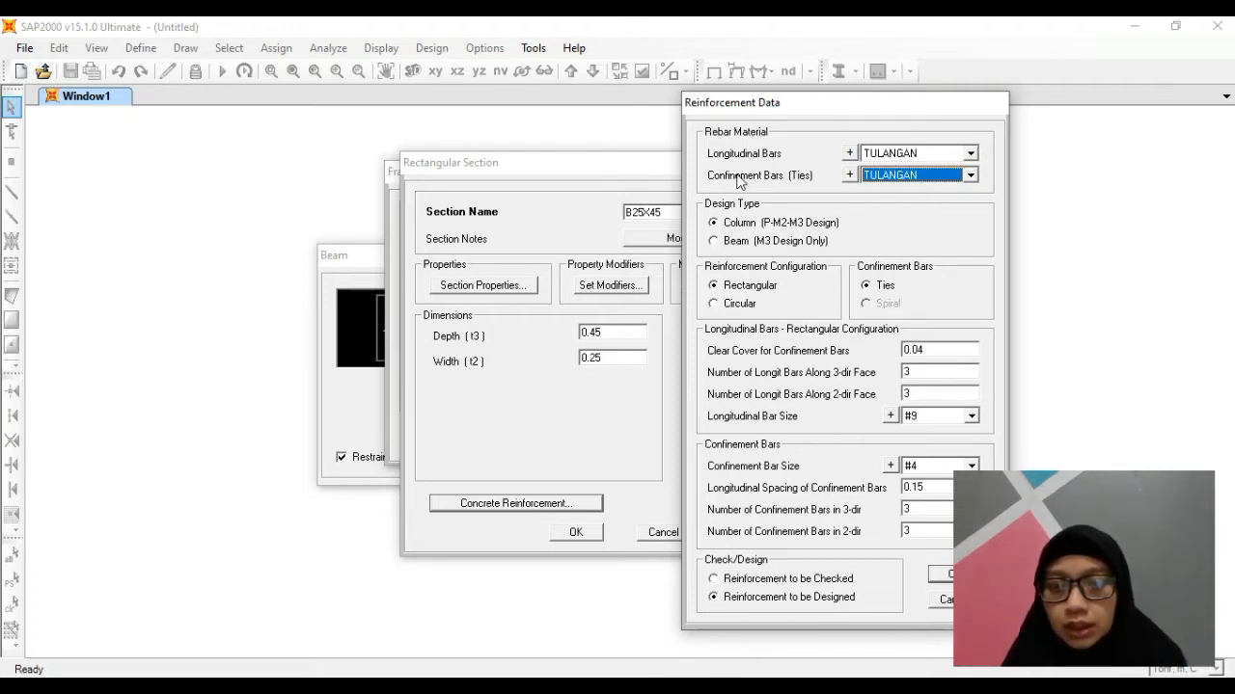
Check the material list for the confinement bars without changes, and consult the beam problem statement in the BUKU KOMPUTASI PDF.
click(849, 174)
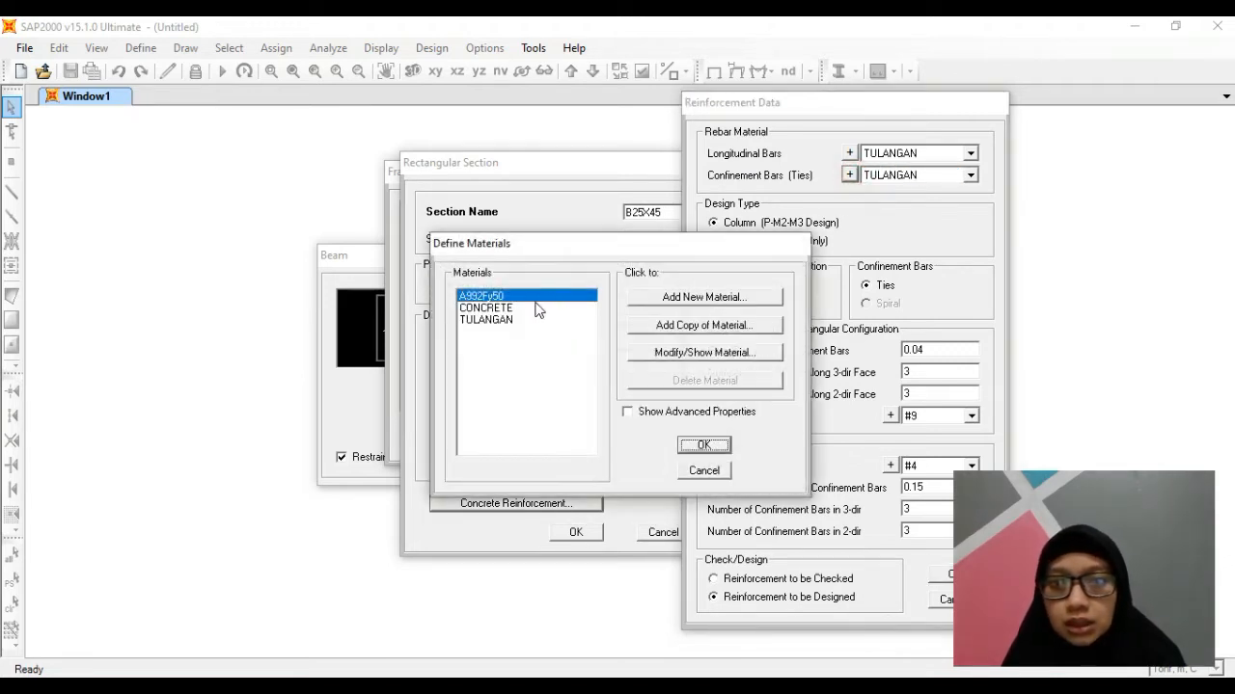
click(487, 319)
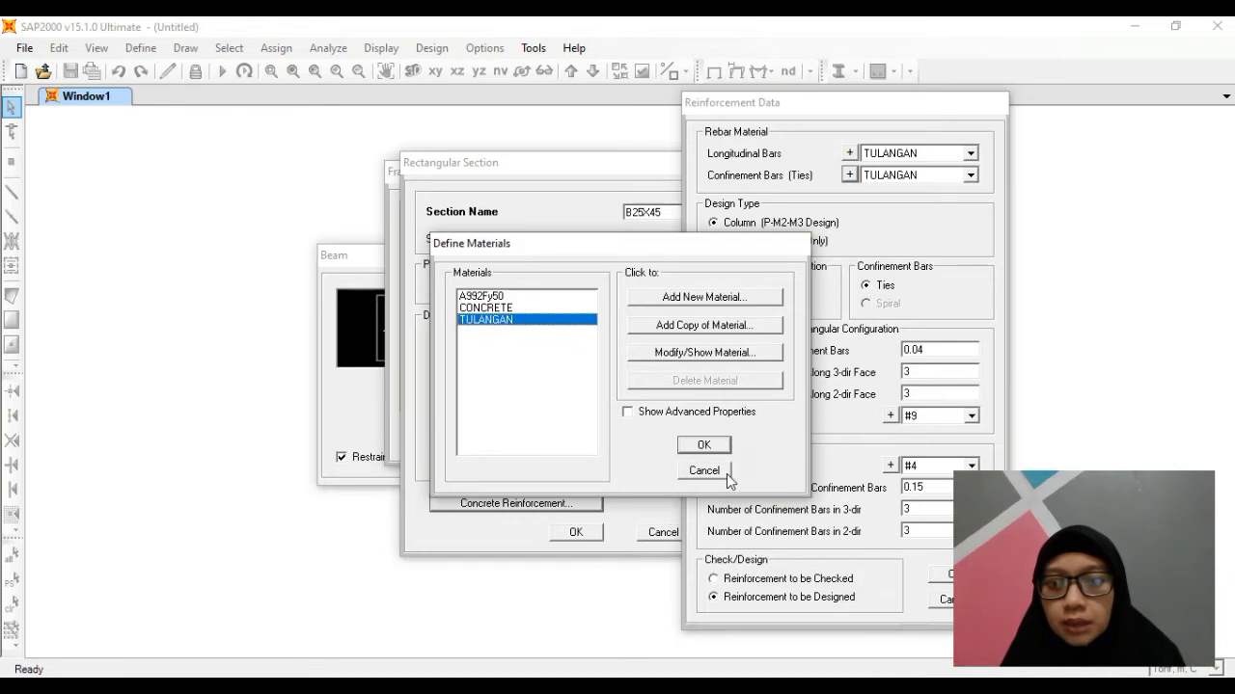
click(725, 471)
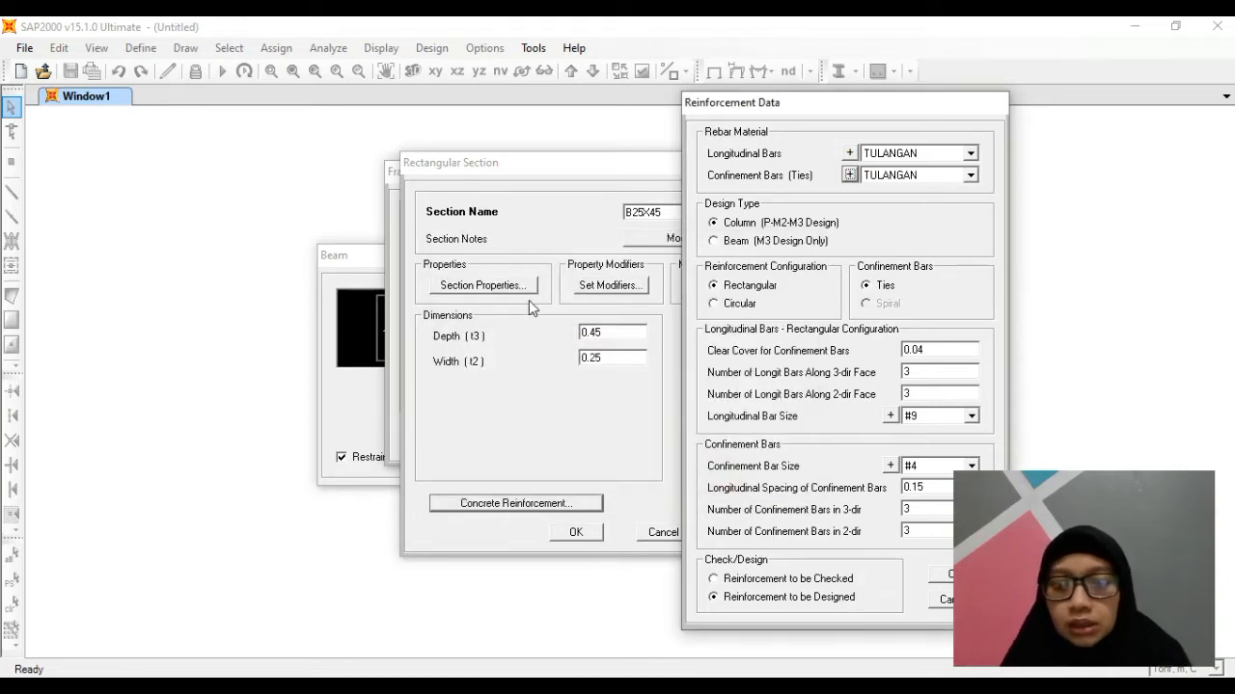
click(540, 687)
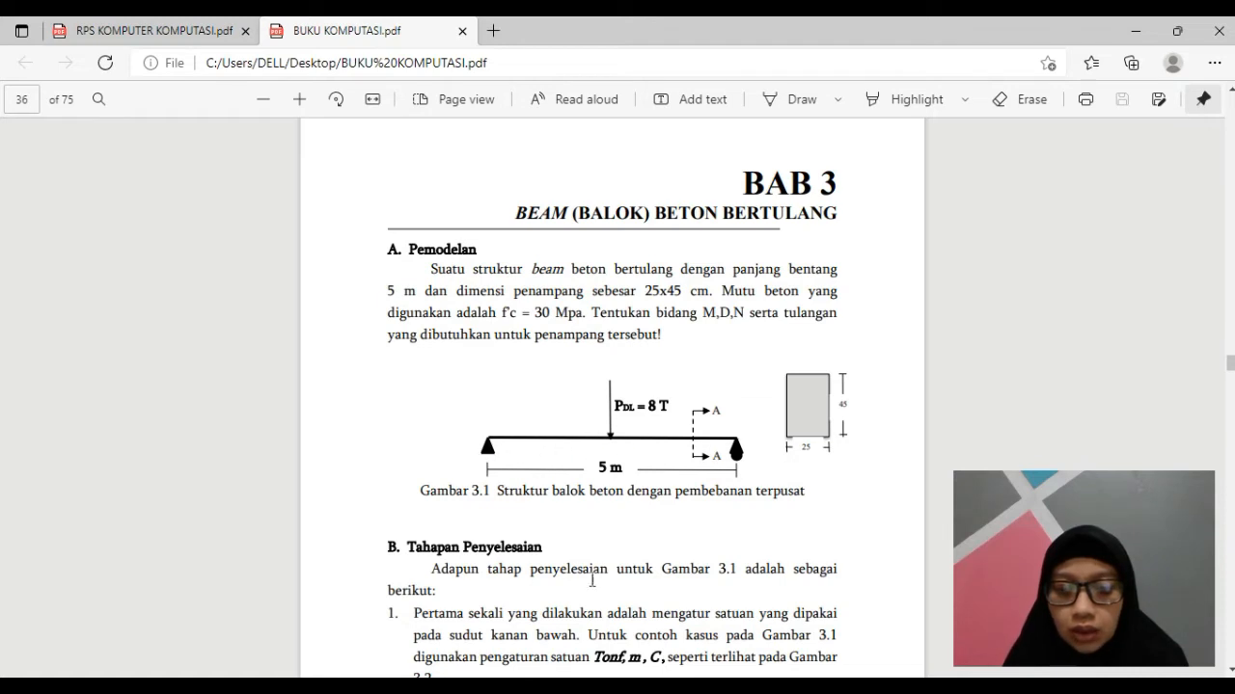
key(alt+Tab)
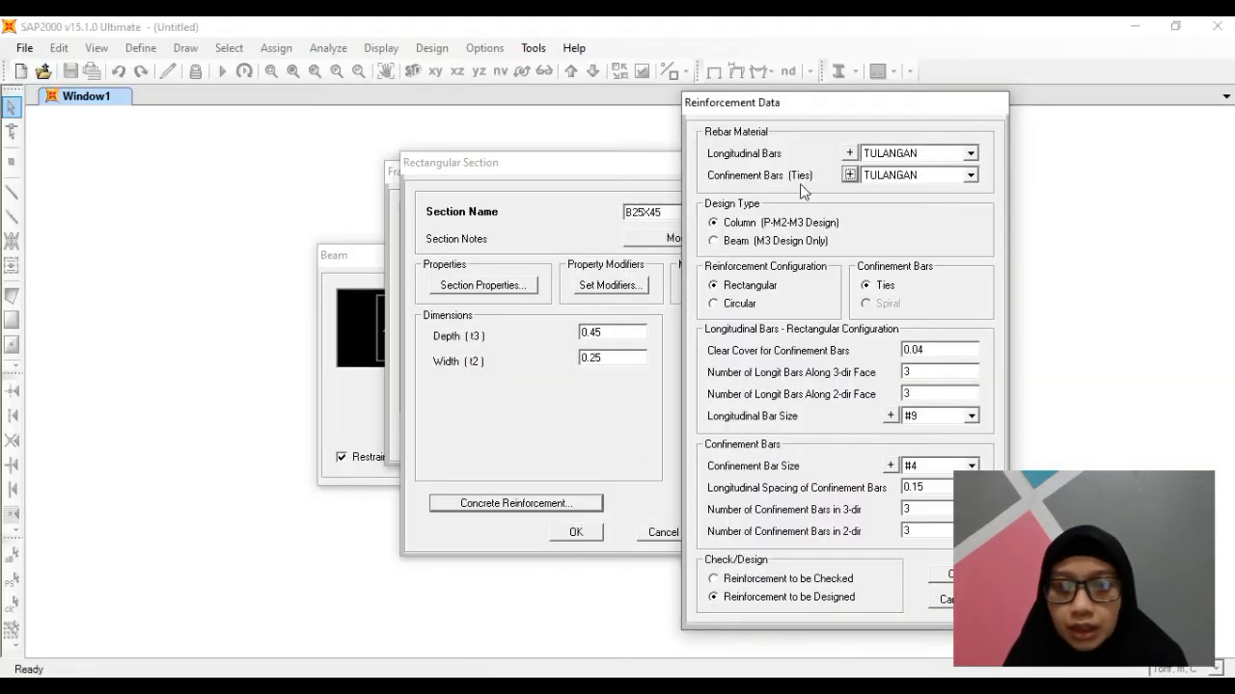
Set the reinforcement design type to Beam (M3 Design Only) with top and bottom concrete cover of 0.04.
click(735, 242)
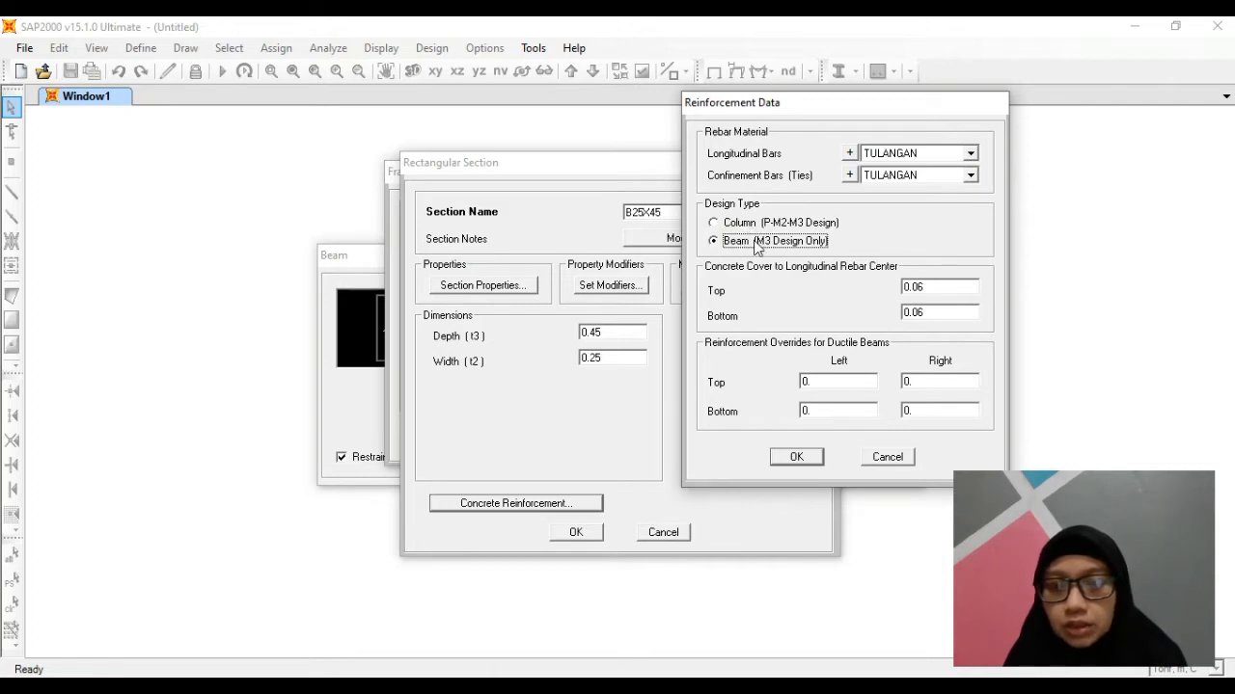
double_click(943, 289)
click(951, 287)
key(BackSpace)
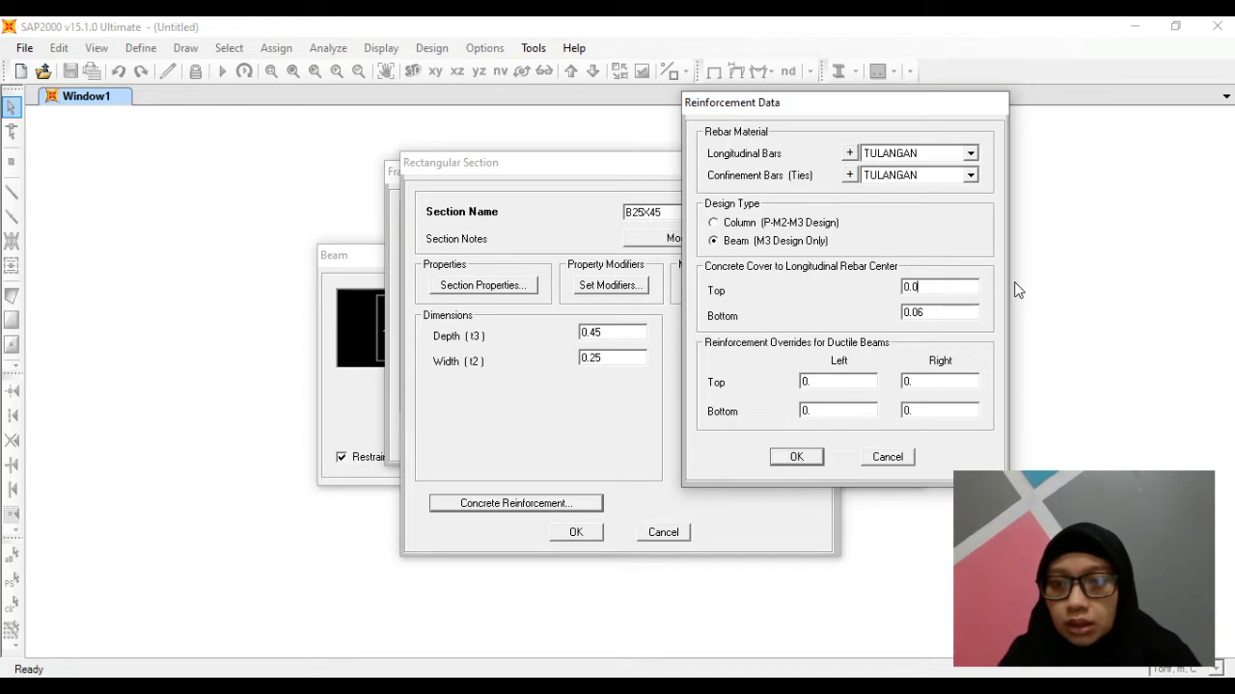
text(4)
double_click(957, 312)
click(963, 312)
key(BackSpace)
text(4)
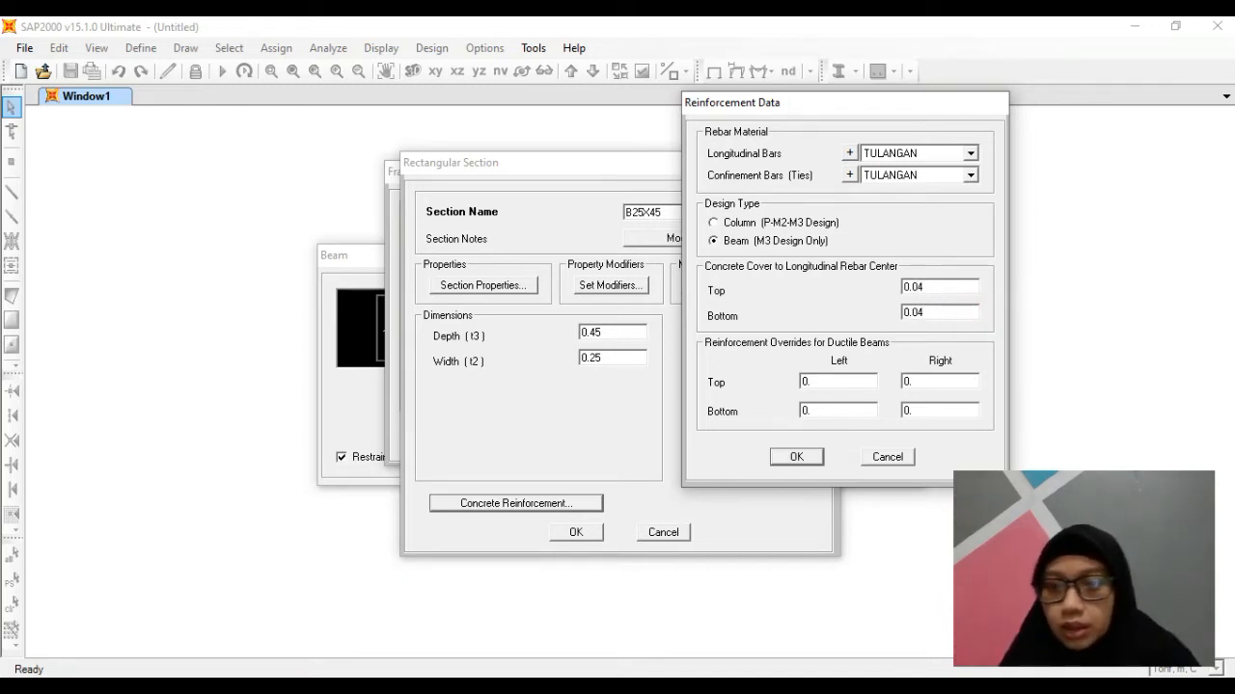
Accept the reinforcement data and the rectangular section definition, and choose B25X45 as the beam's section property.
click(810, 466)
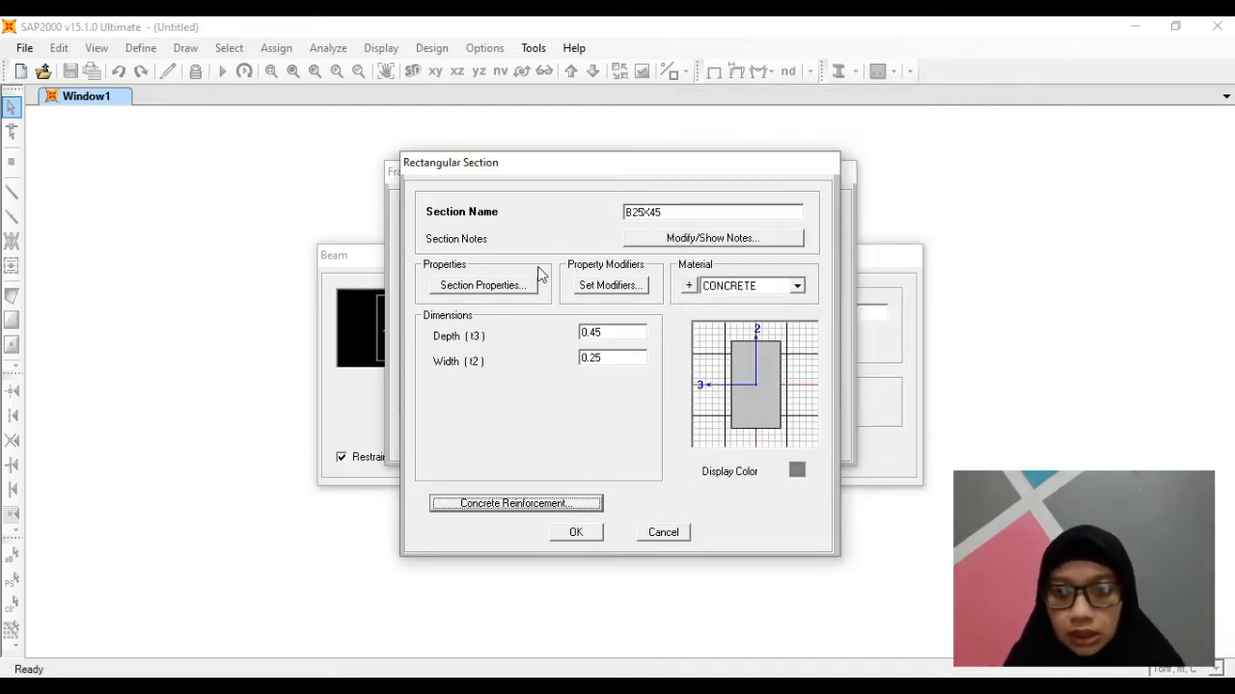
click(568, 534)
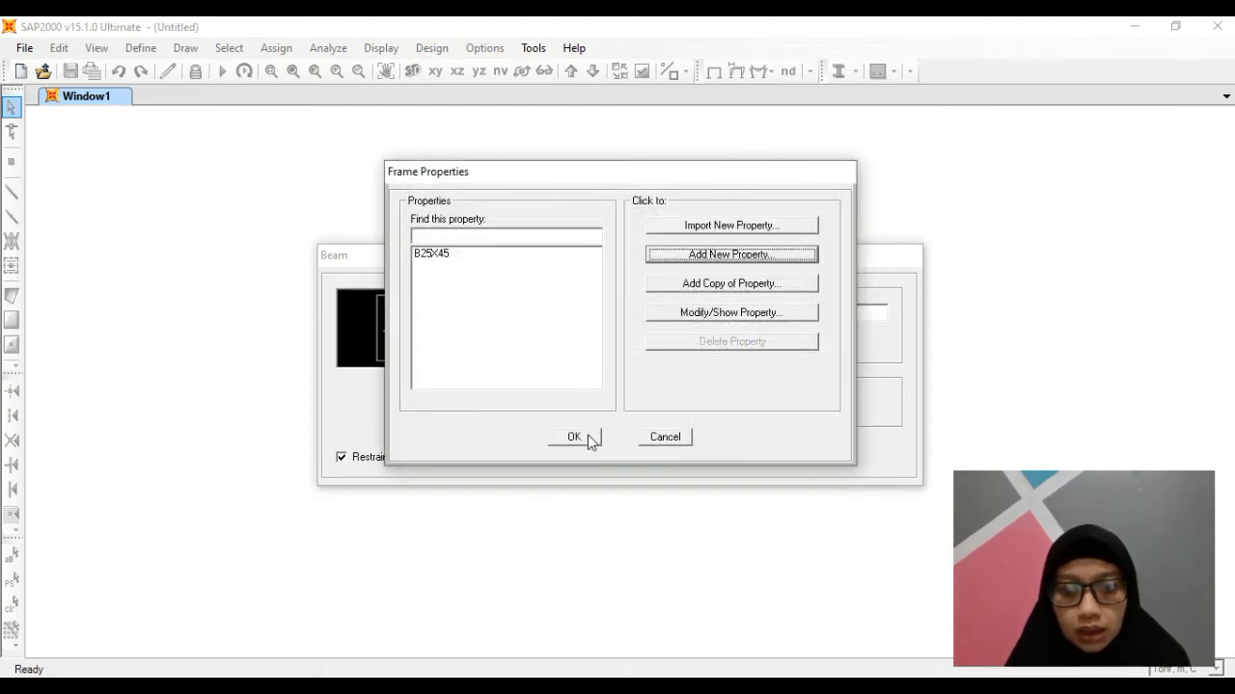
click(441, 254)
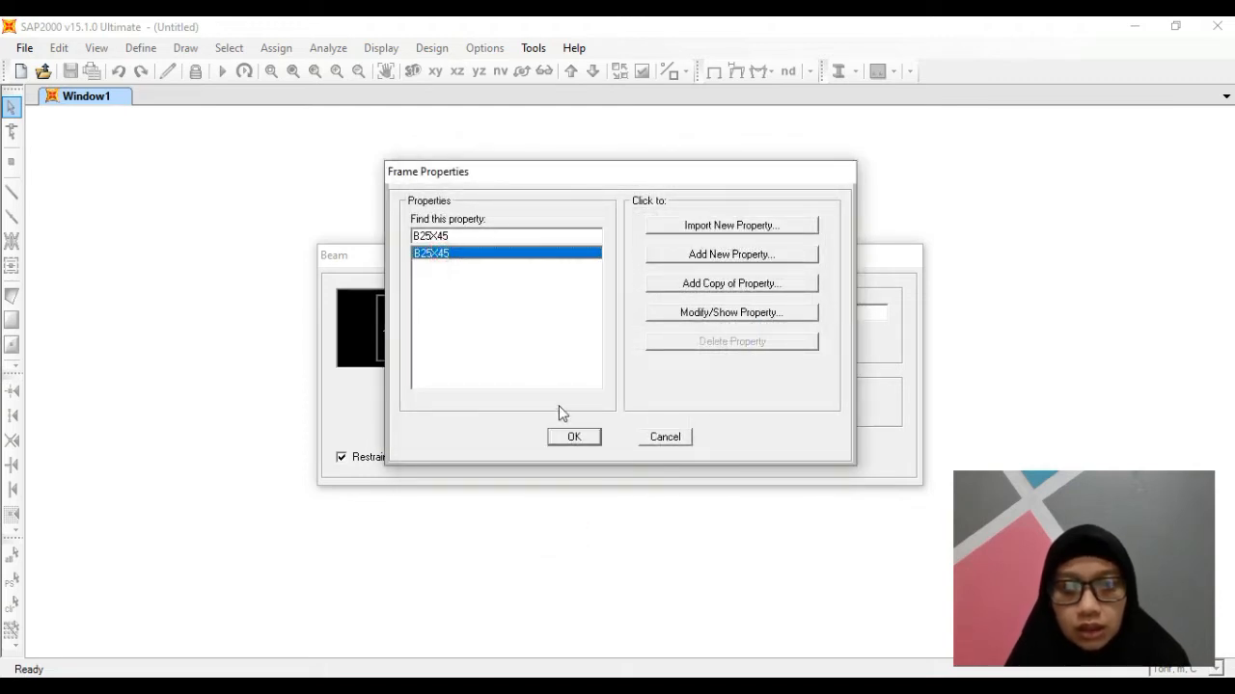
click(574, 436)
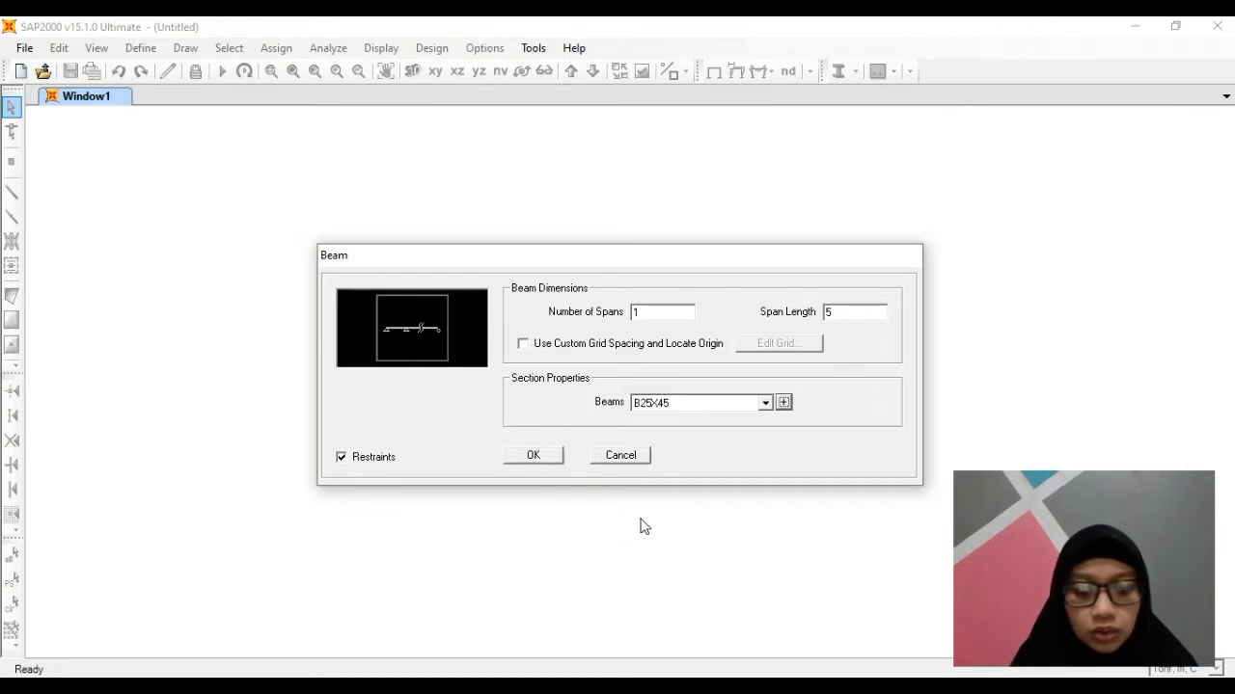
Keep the restraints enabled and generate the single-span beam model.
click(344, 458)
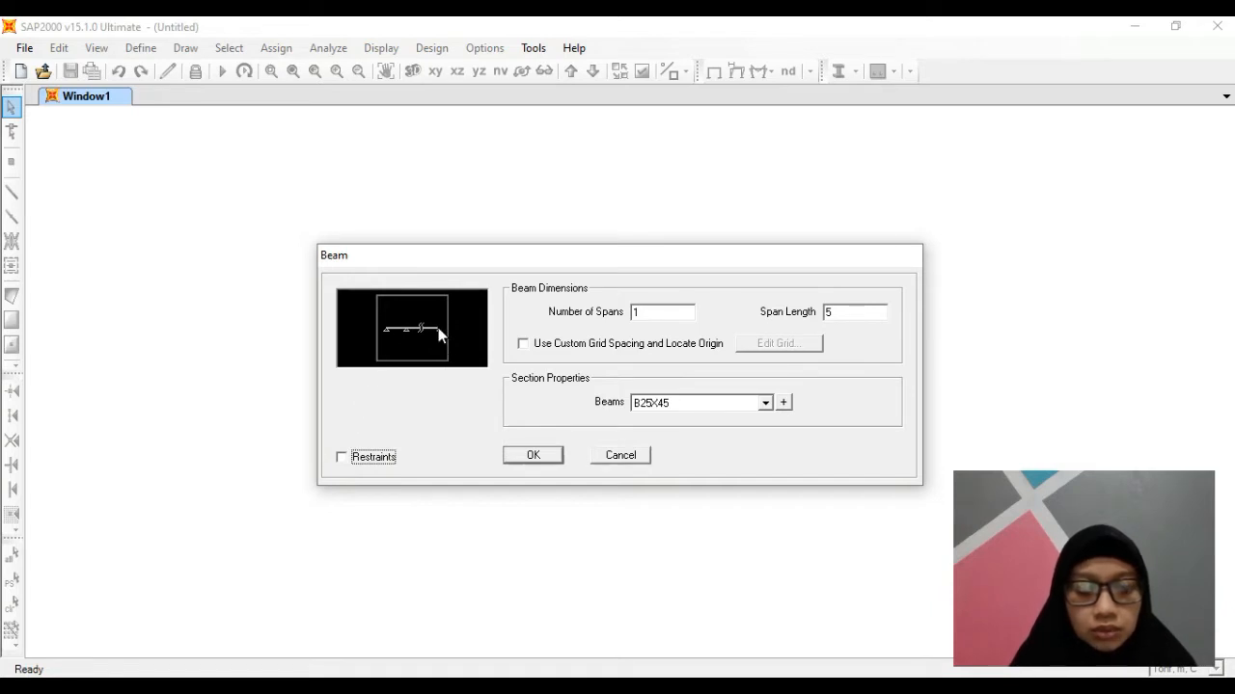
click(342, 459)
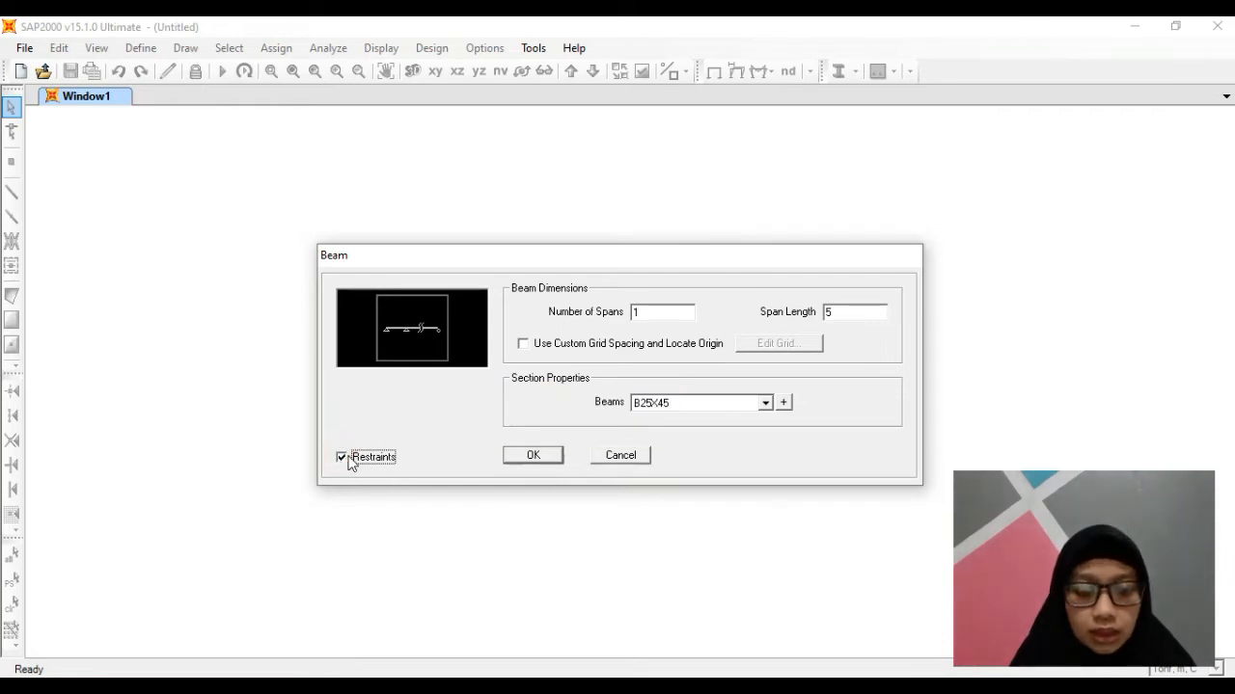
click(553, 463)
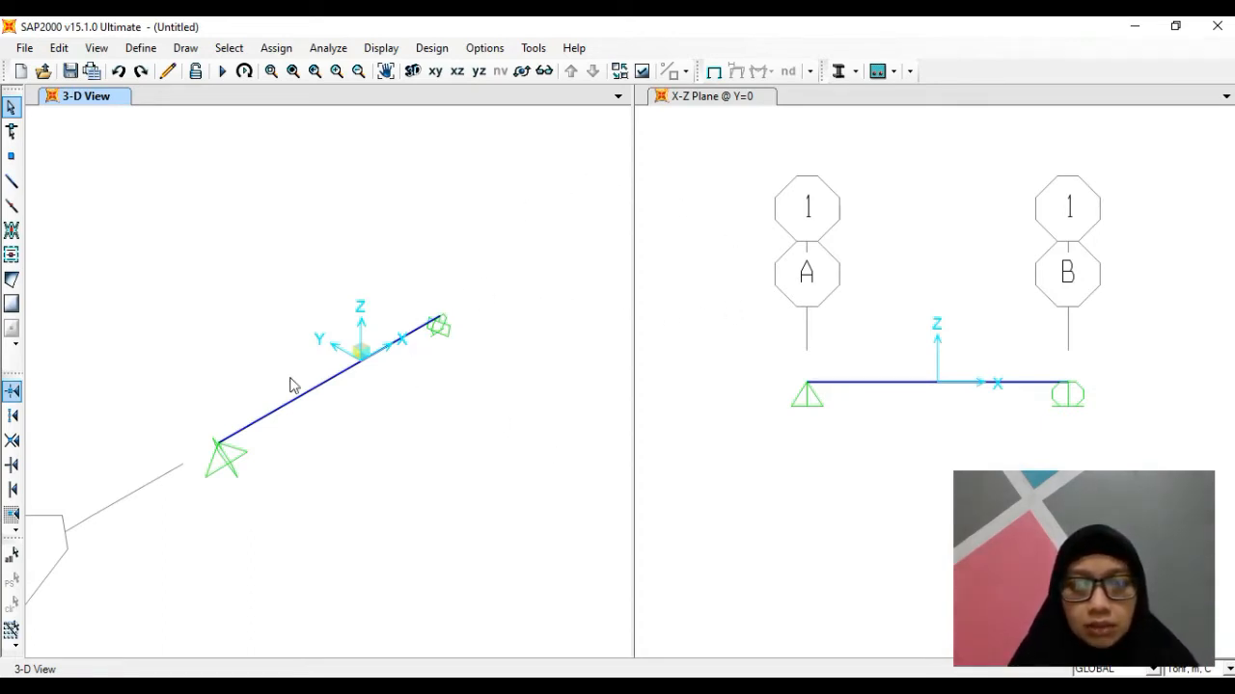
Close the 3-D view so that only the X-Z plane view at Y=0 remains open.
click(618, 96)
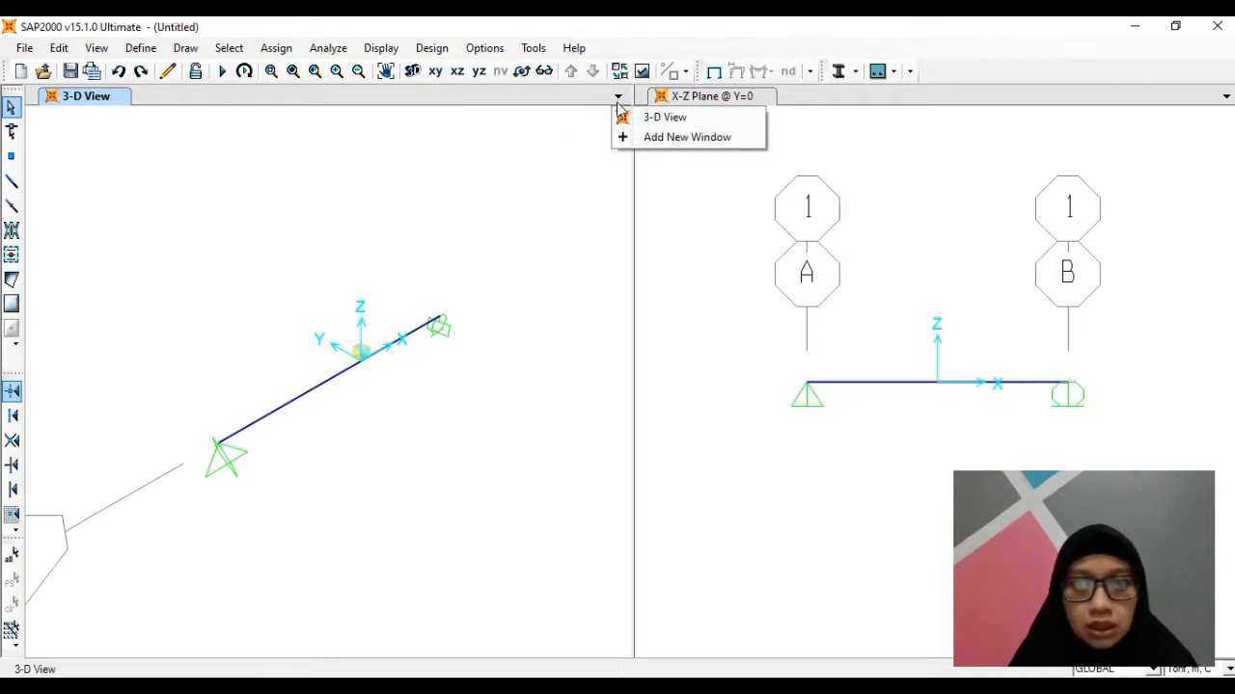
click(207, 116)
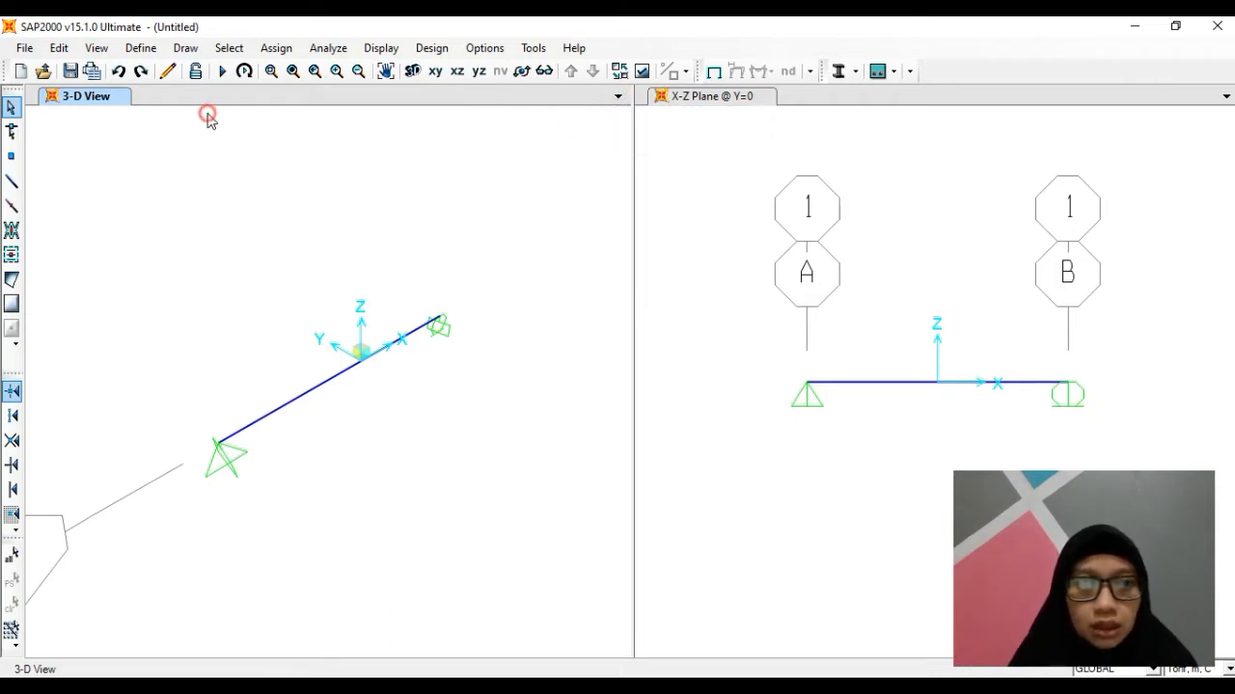
click(121, 96)
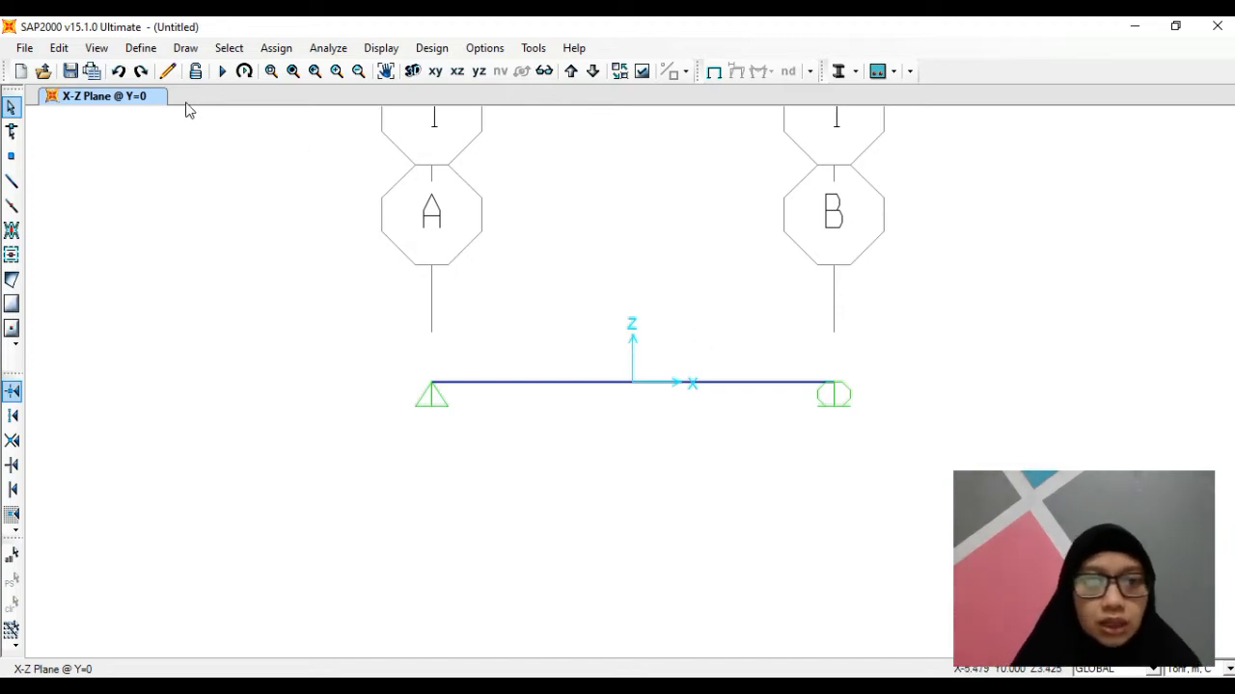
Modify the DEAD load pattern to use a self weight multiplier of 0.
click(145, 49)
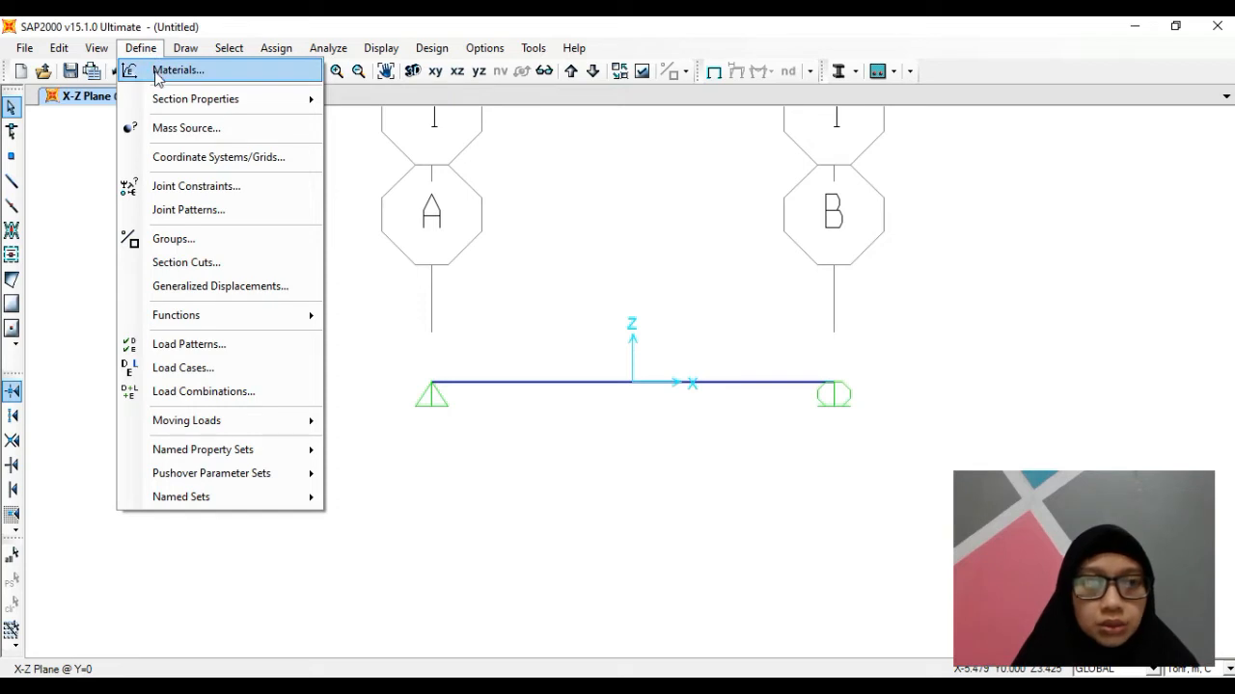
mouse_move(159, 100)
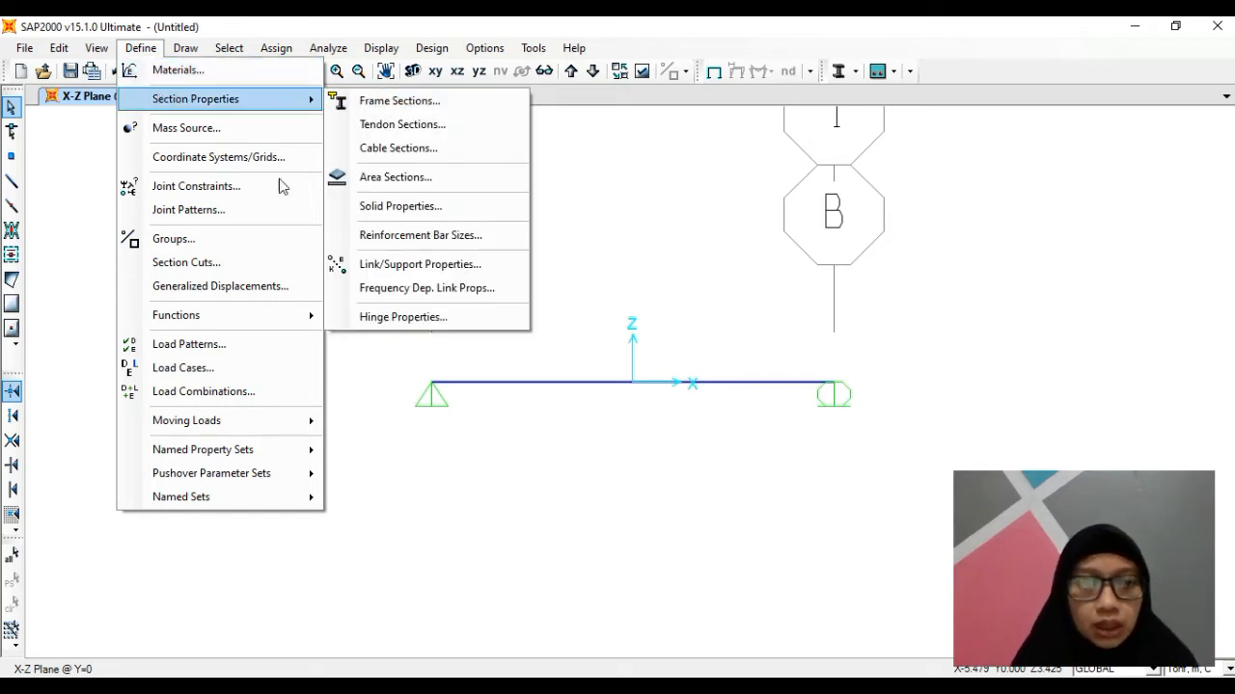
click(267, 347)
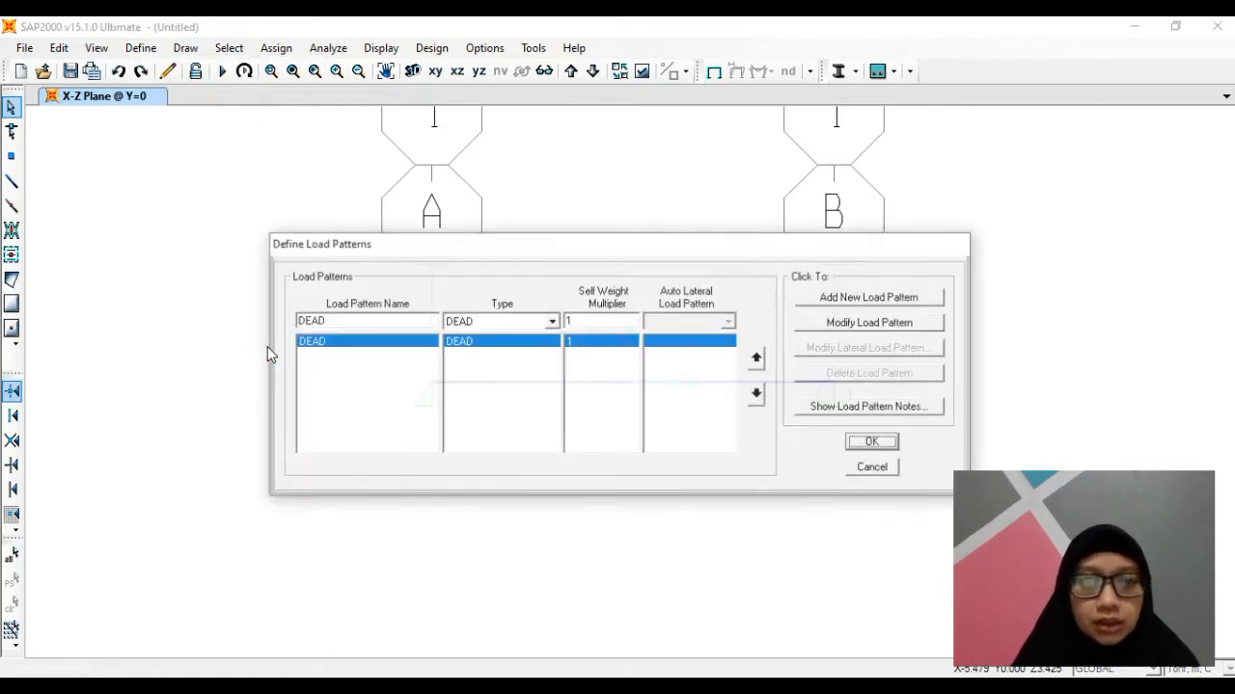
drag(510, 251, 554, 137)
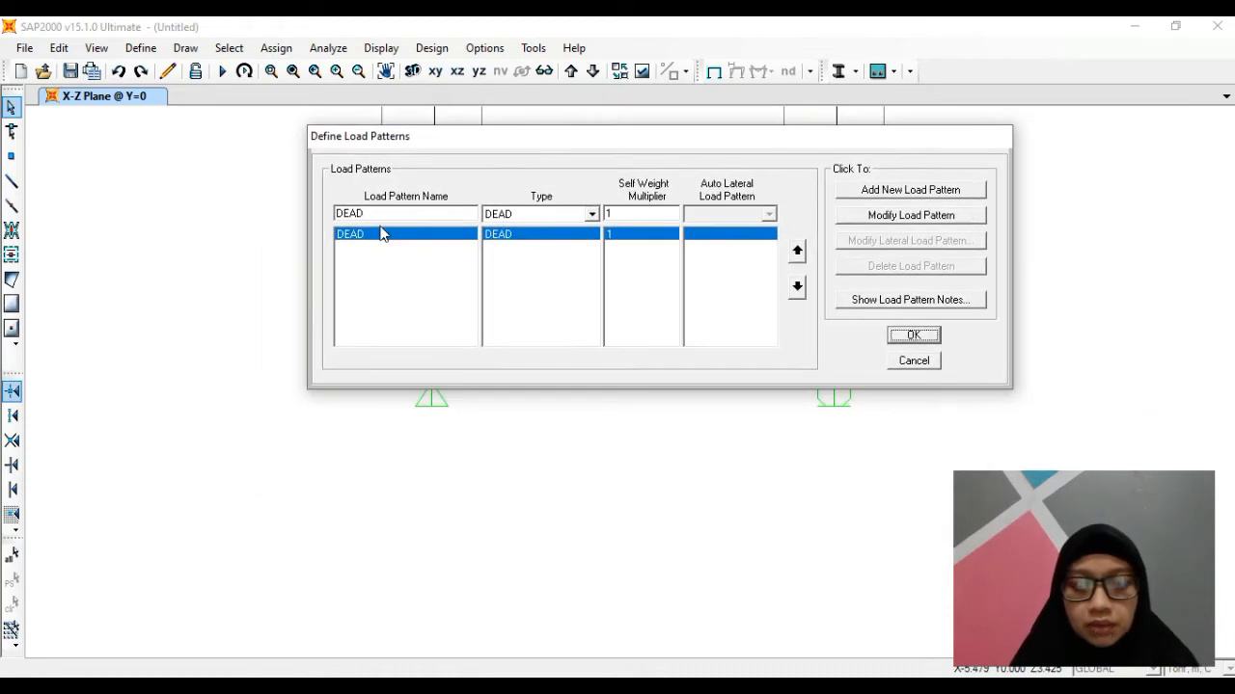
double_click(607, 214)
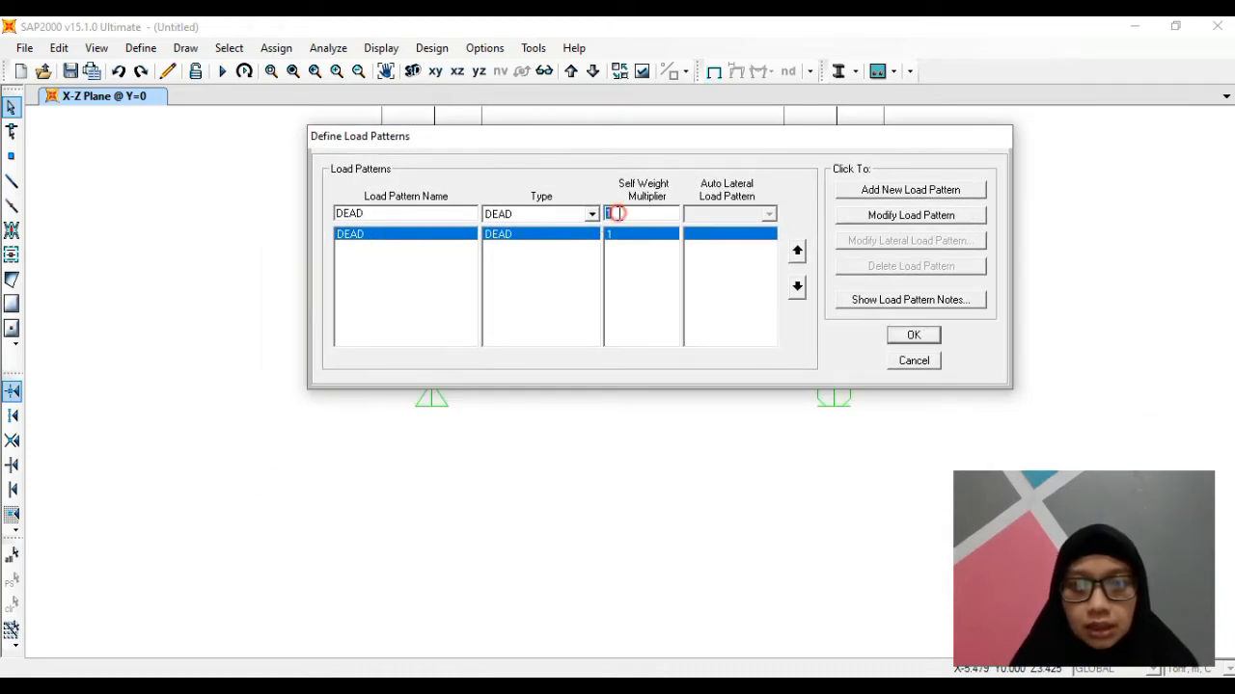
text(0)
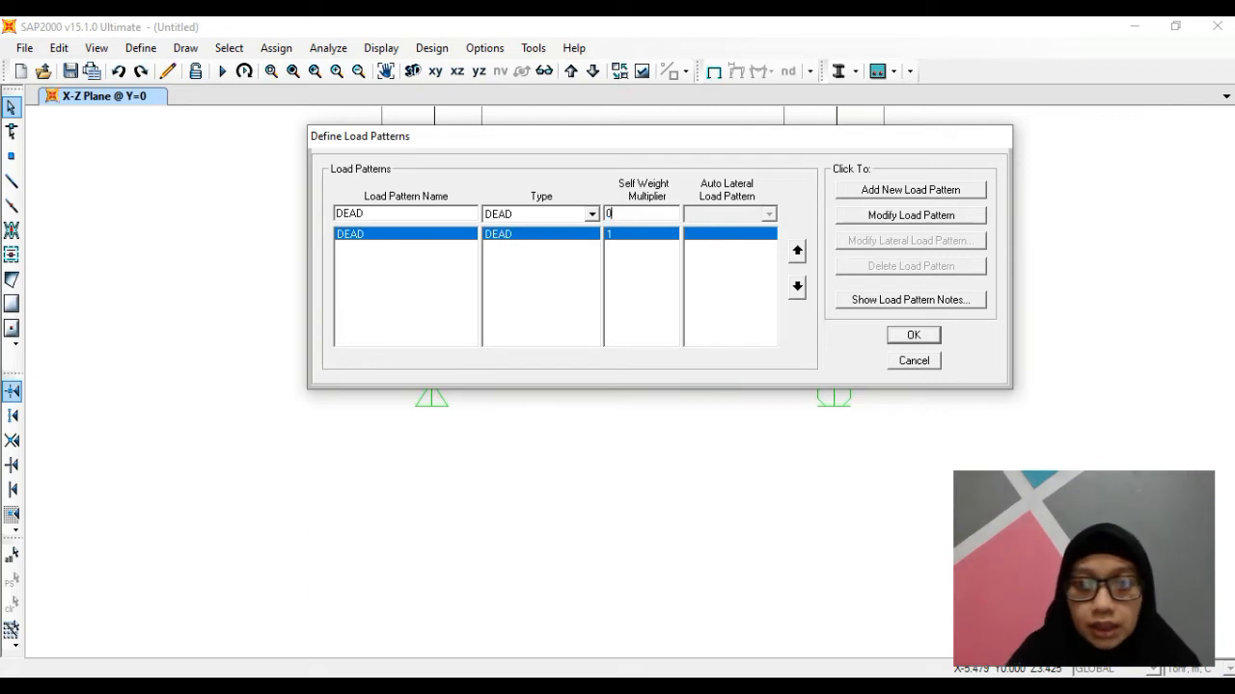
click(860, 215)
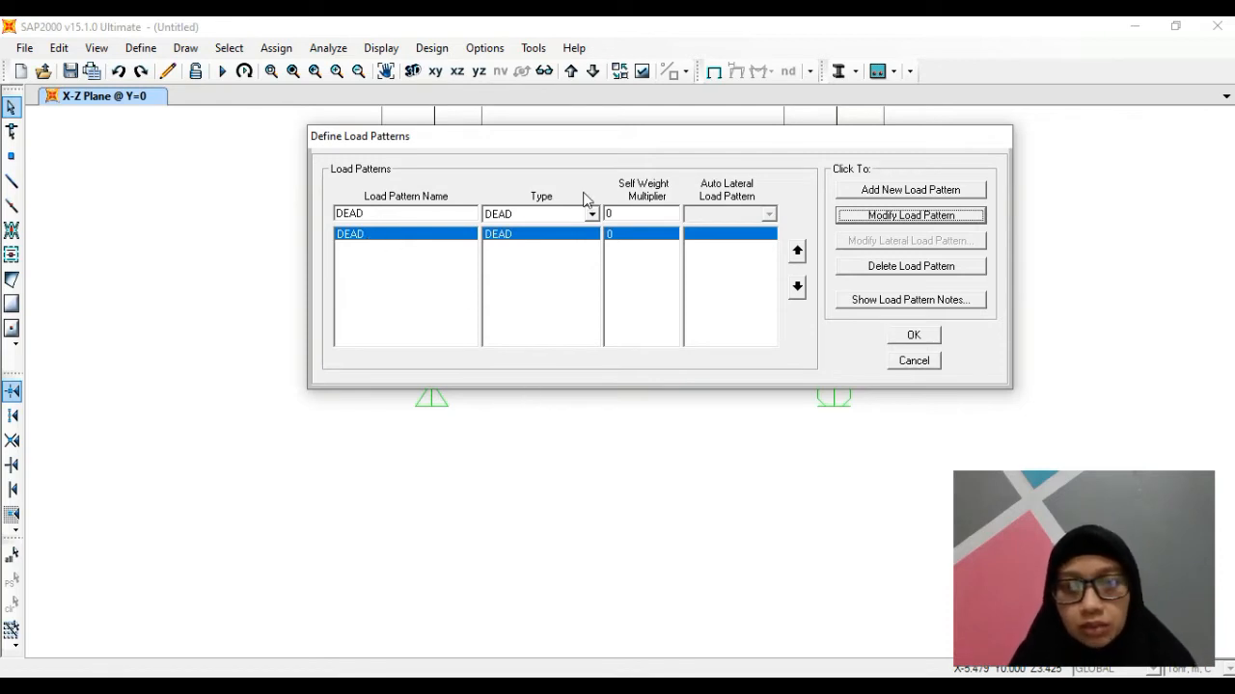
Check the beam loading in the BUKU KOMPUTASI PDF, return to SAP2000 and accept the load pattern definitions.
drag(610, 154, 560, 461)
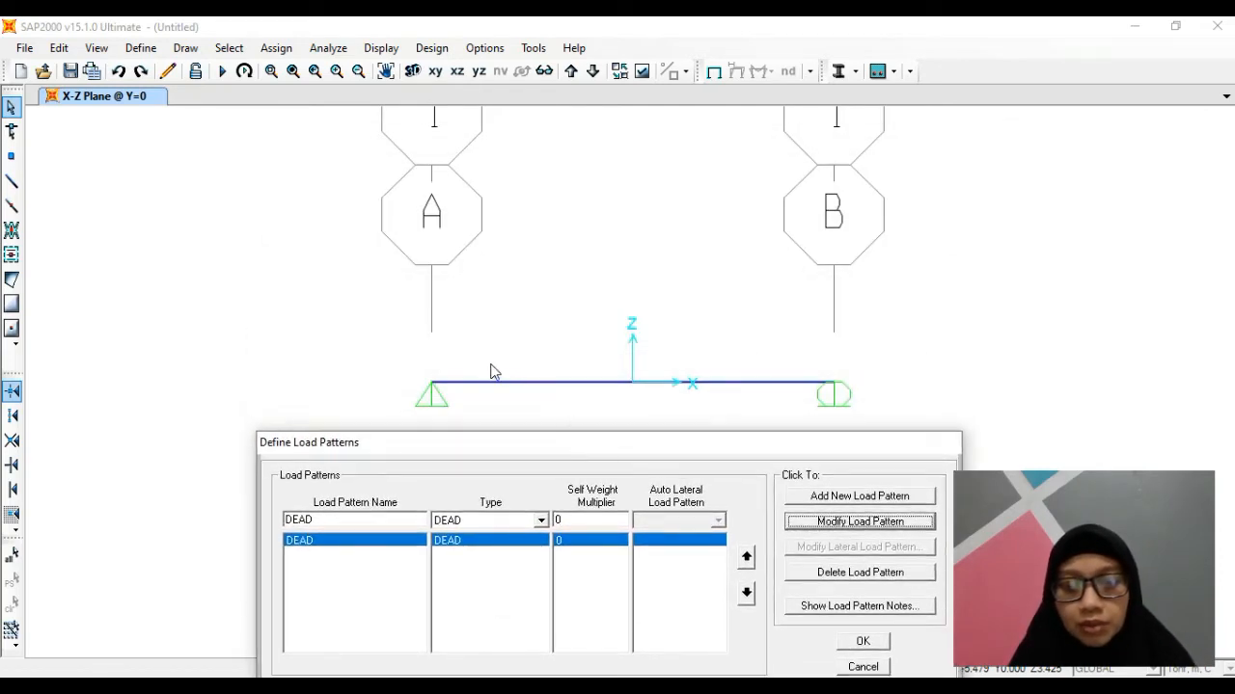
drag(746, 444, 776, 241)
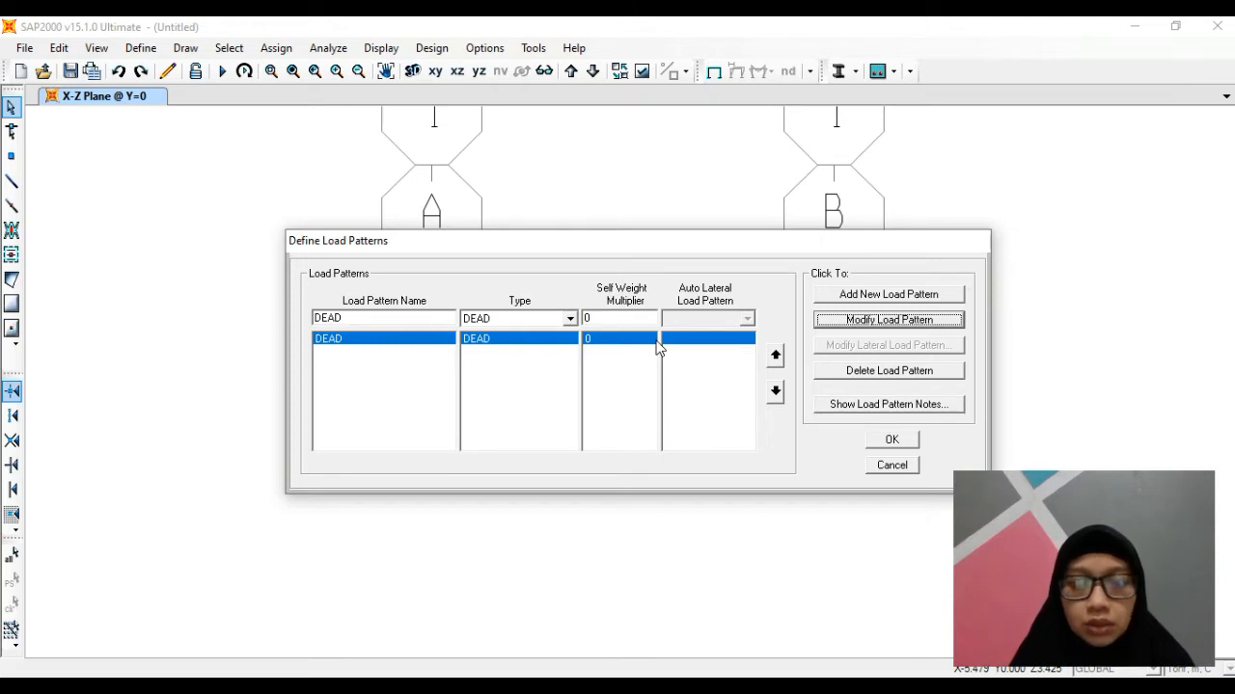
click(500, 684)
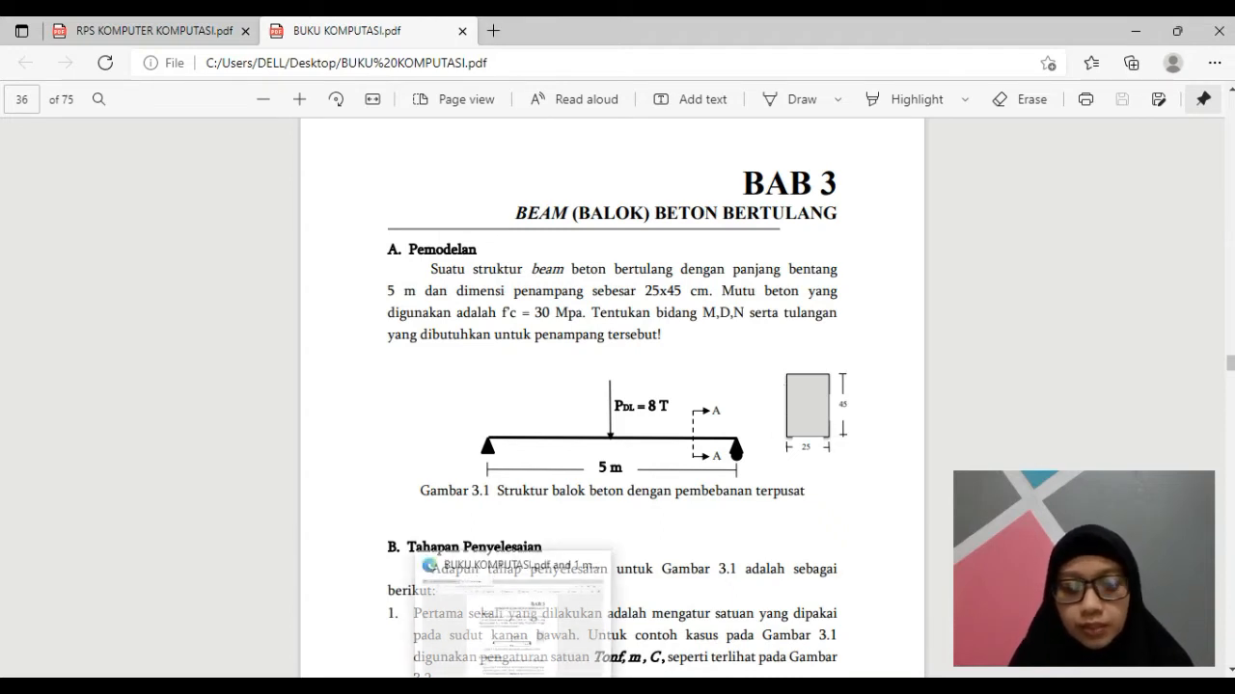
click(463, 631)
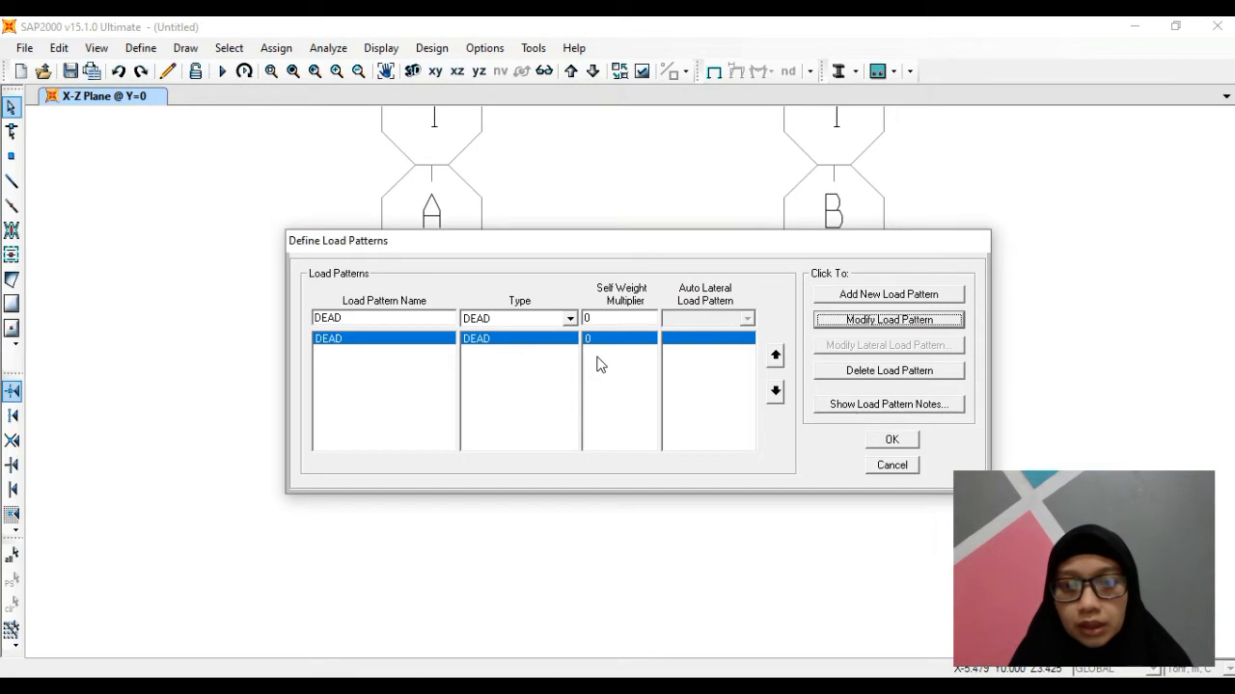
click(880, 442)
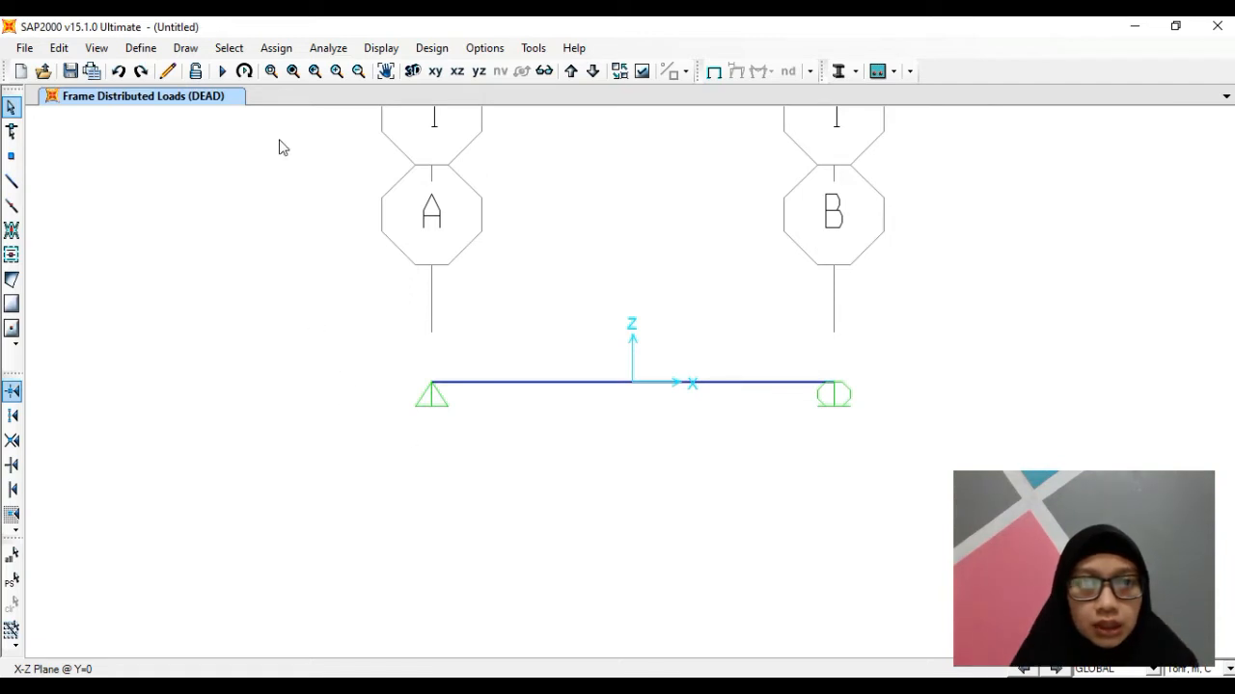
Select the beam and enter a DEAD gravity point force of 8 Tonf at relative distance 0.5 as its second point load.
click(278, 48)
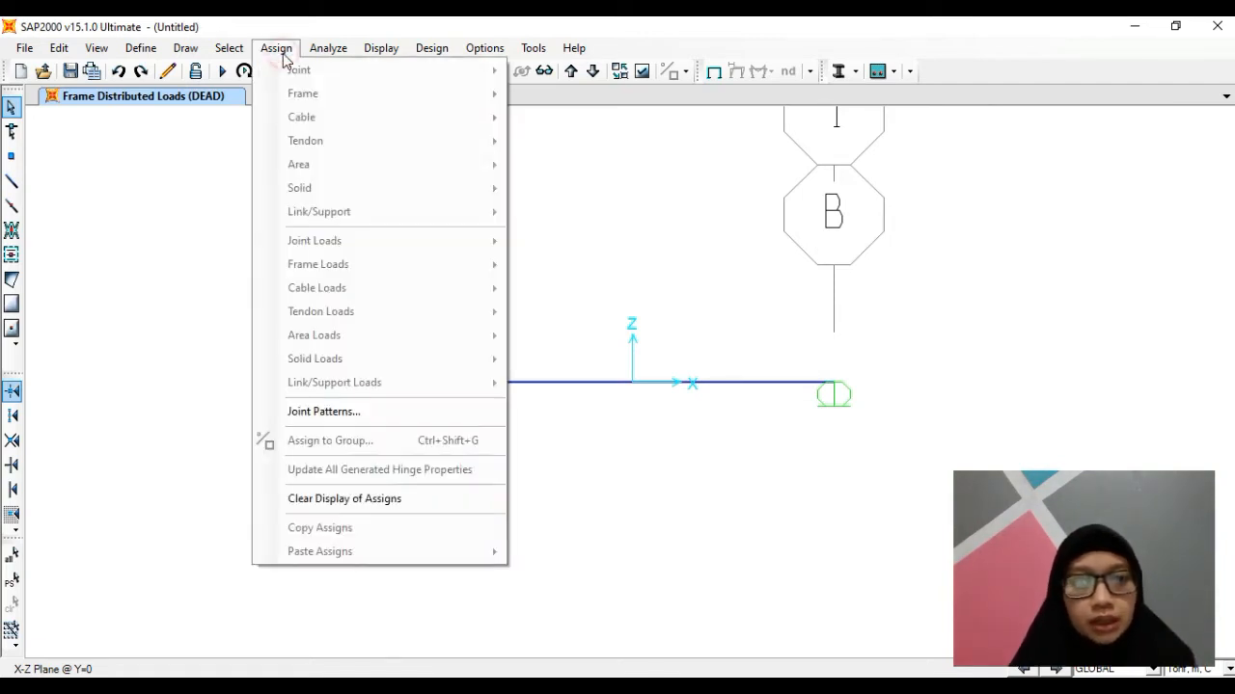
click(611, 165)
click(555, 385)
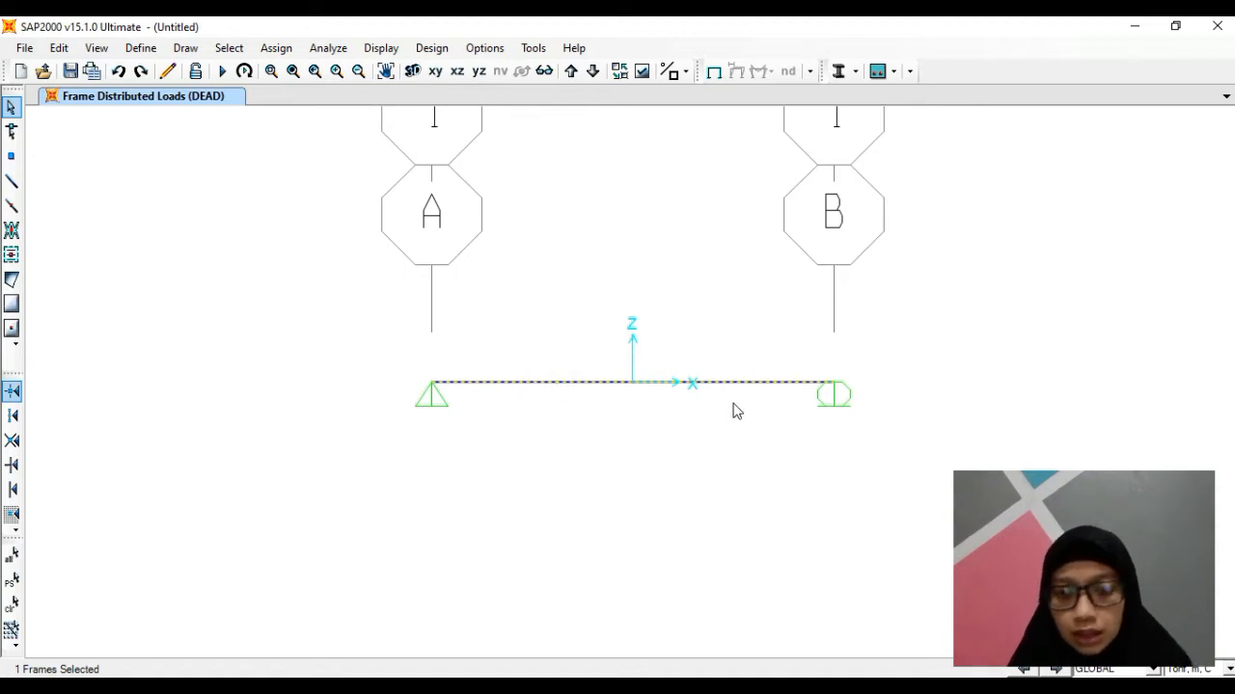
click(276, 48)
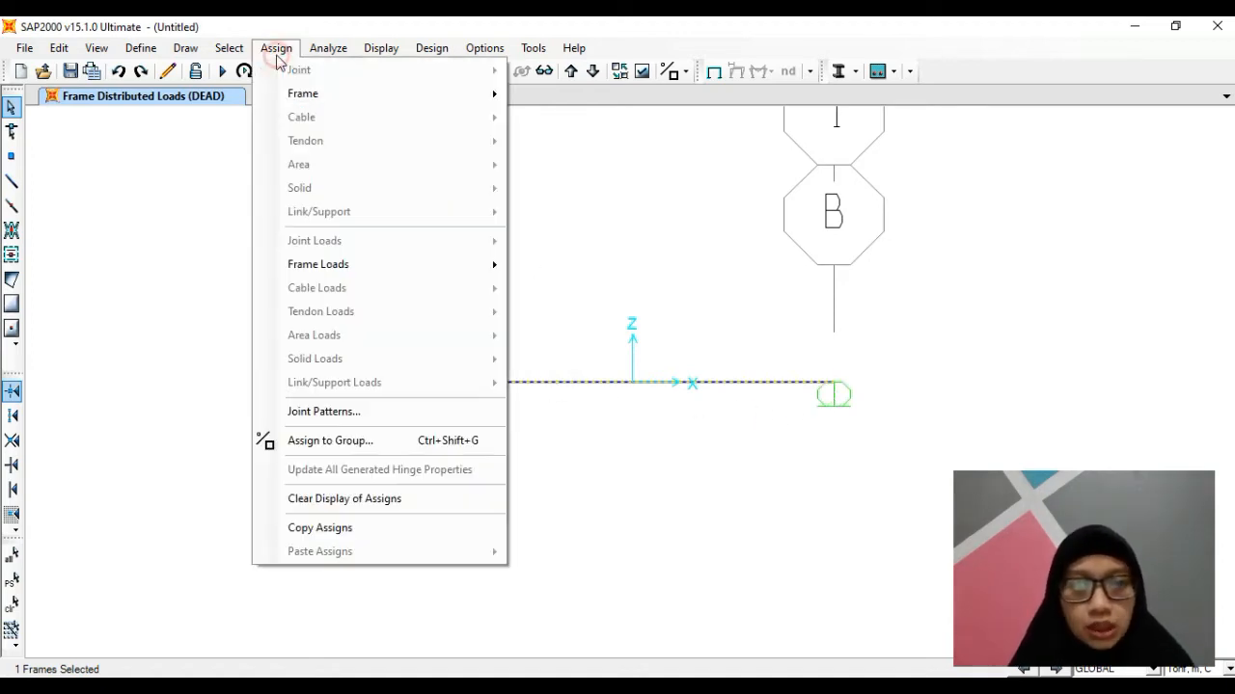
mouse_move(364, 279)
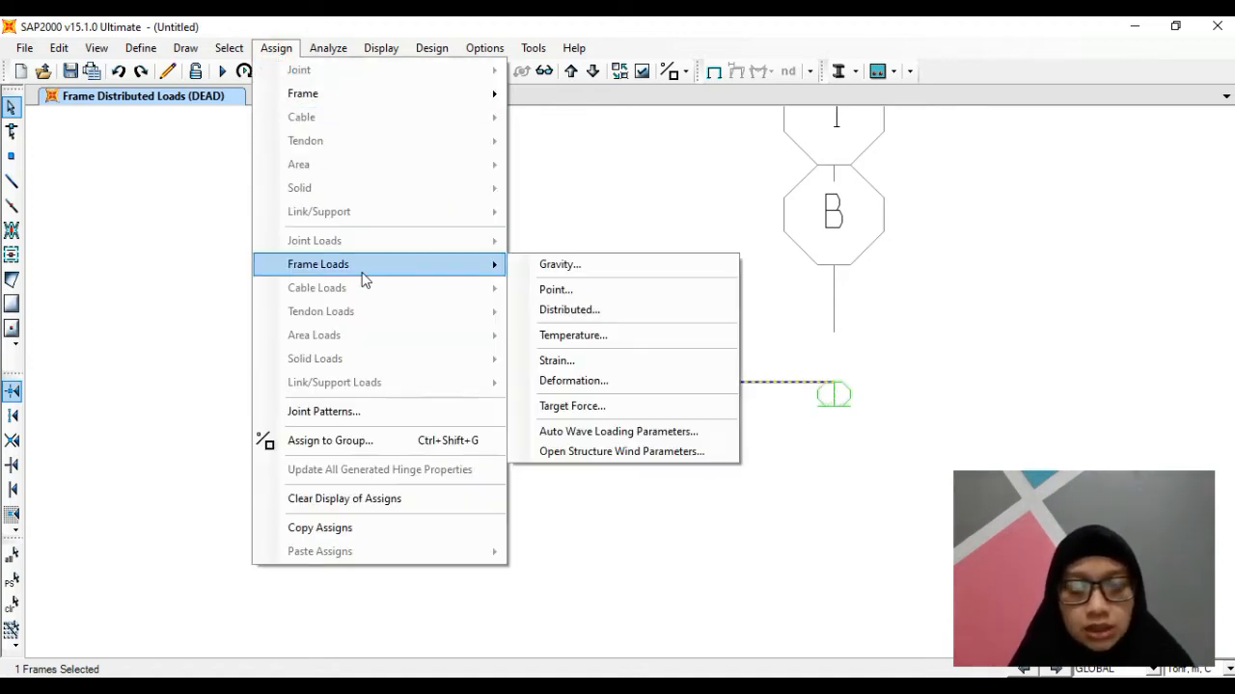
click(555, 290)
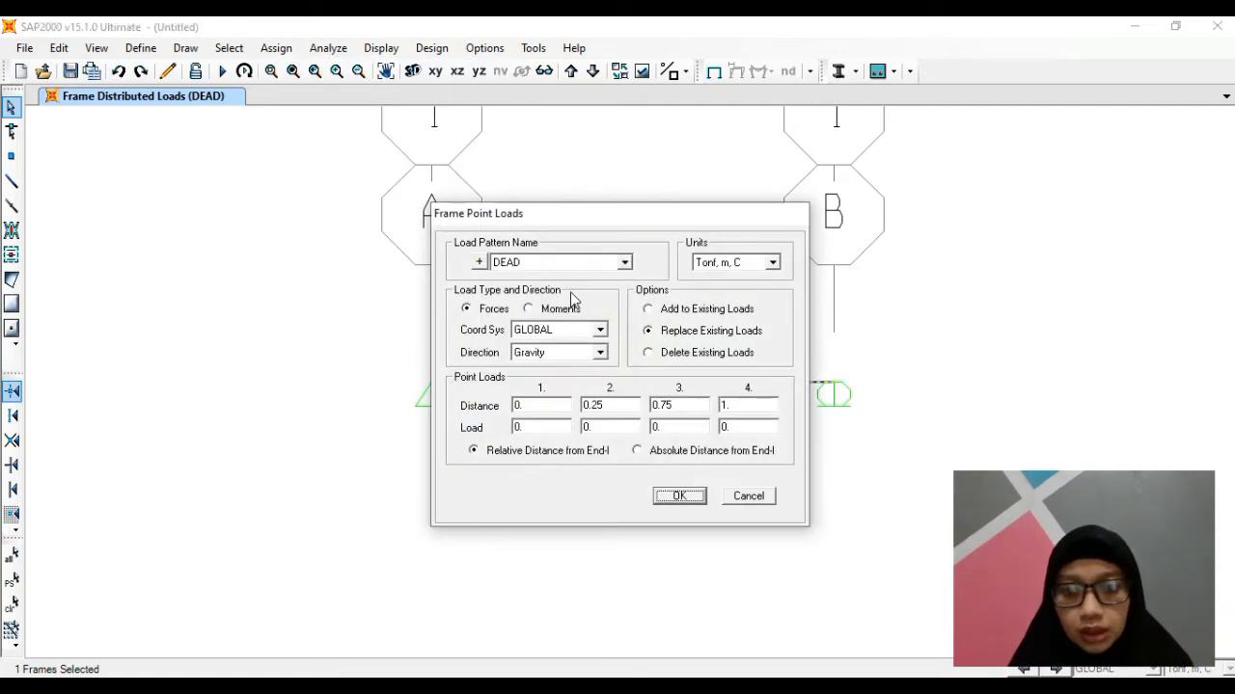
drag(657, 215, 966, 223)
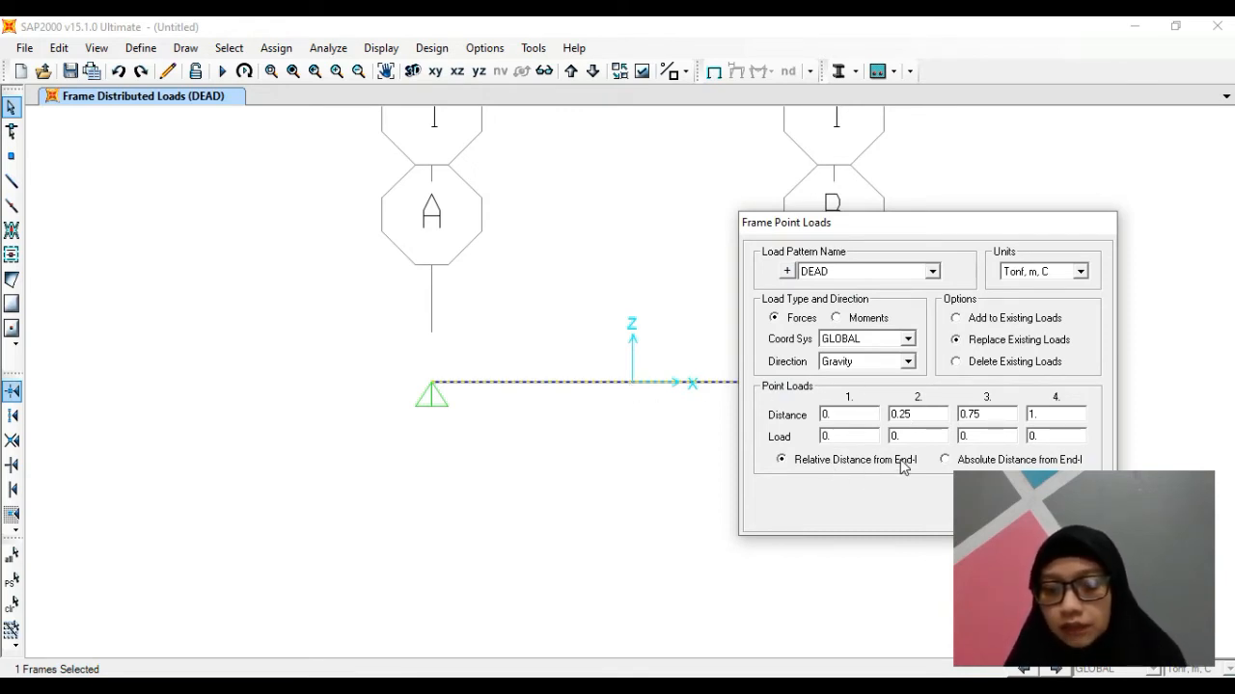
double_click(932, 415)
text(0.5)
drag(972, 222, 968, 162)
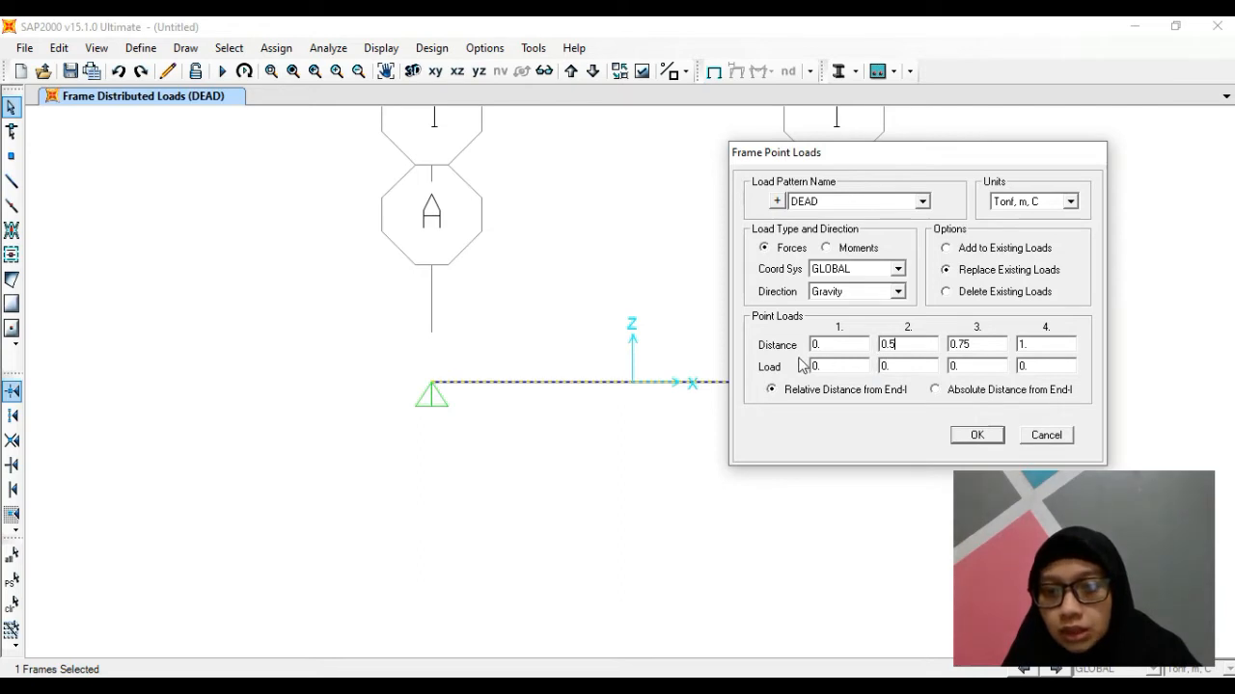
double_click(905, 366)
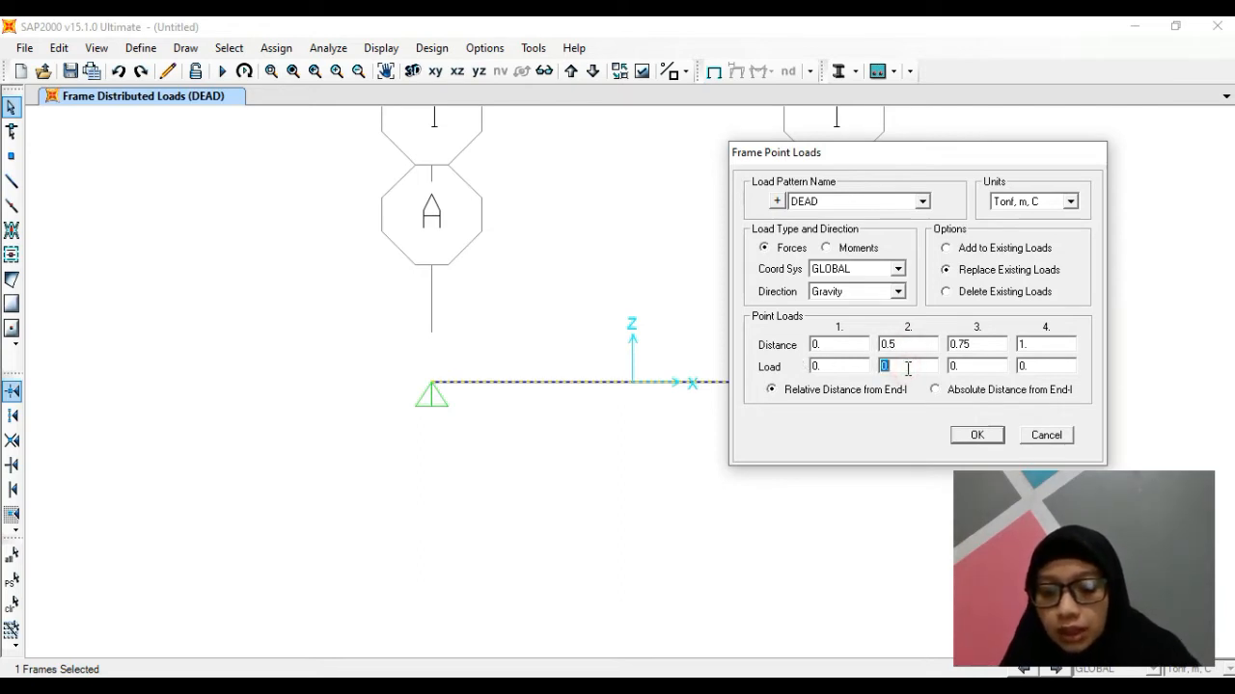
text(8)
Set the third point load distance to 1 and the fourth to 0, and assign the point loads to the beam.
double_click(980, 345)
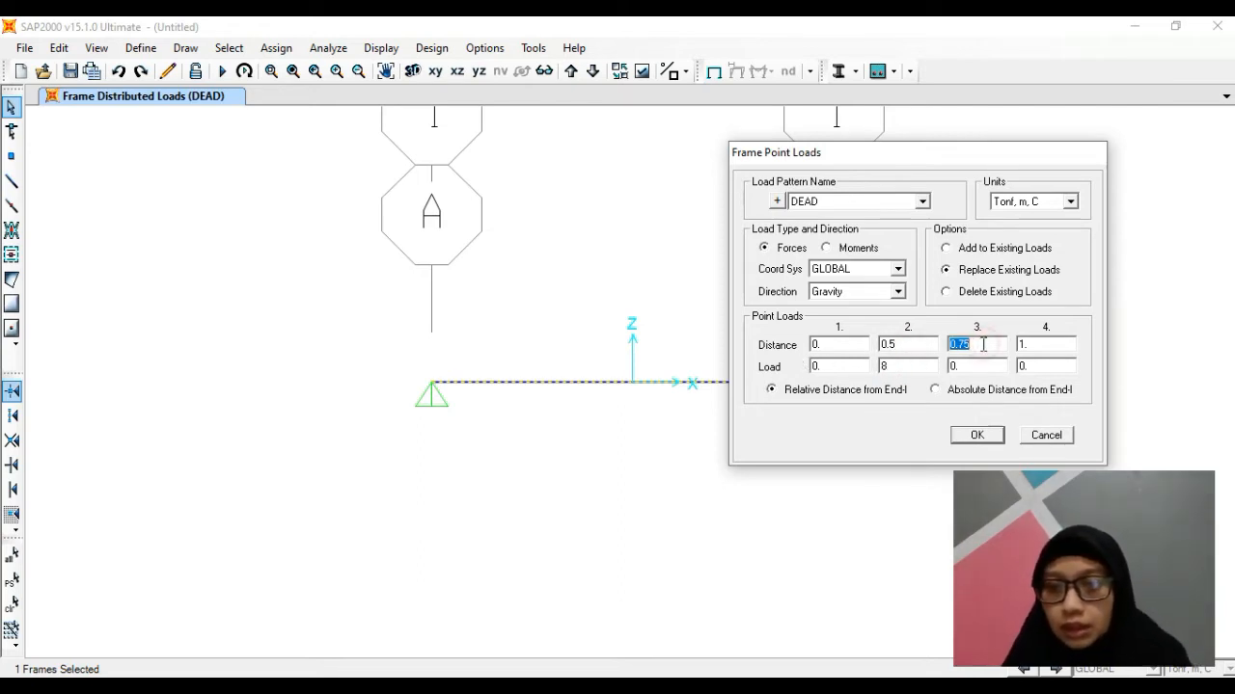
text(1)
double_click(980, 359)
double_click(1032, 346)
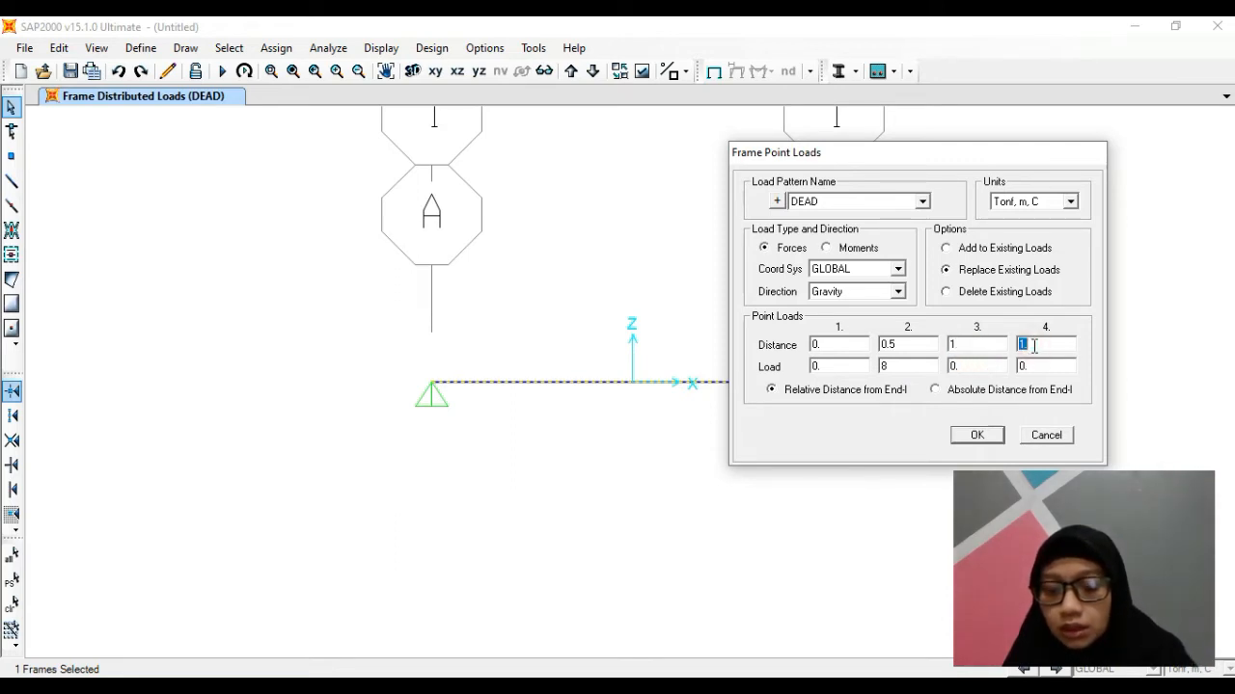
text(0)
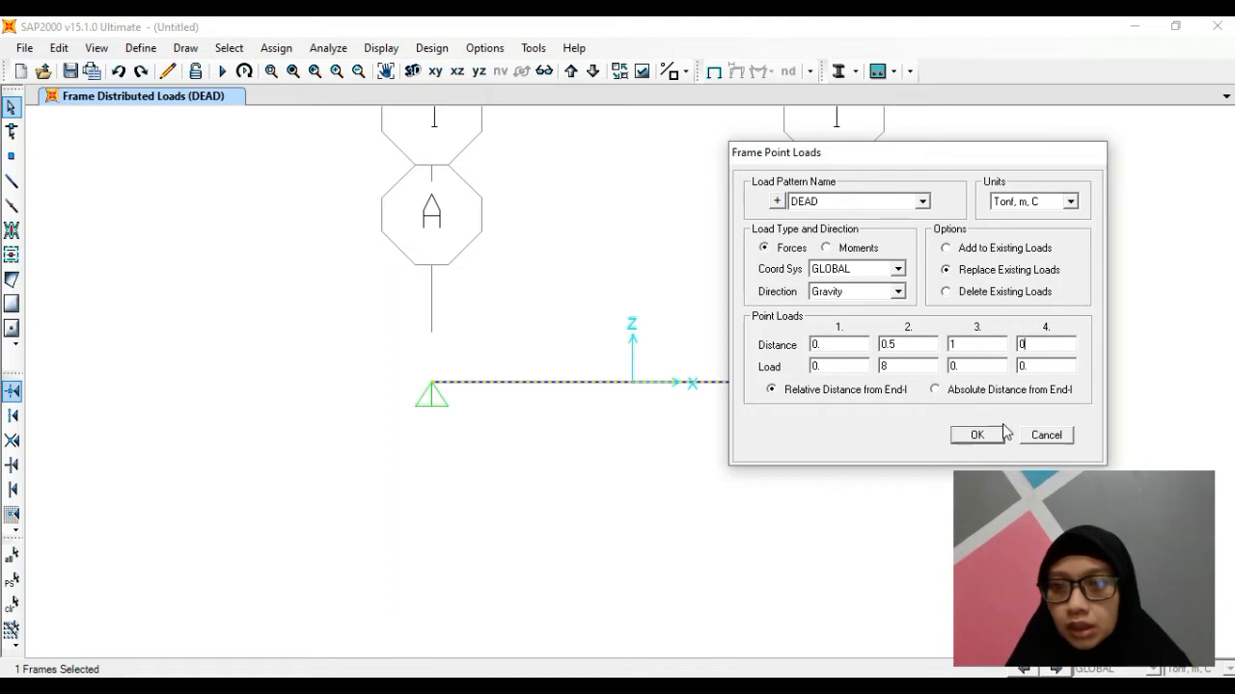
click(974, 434)
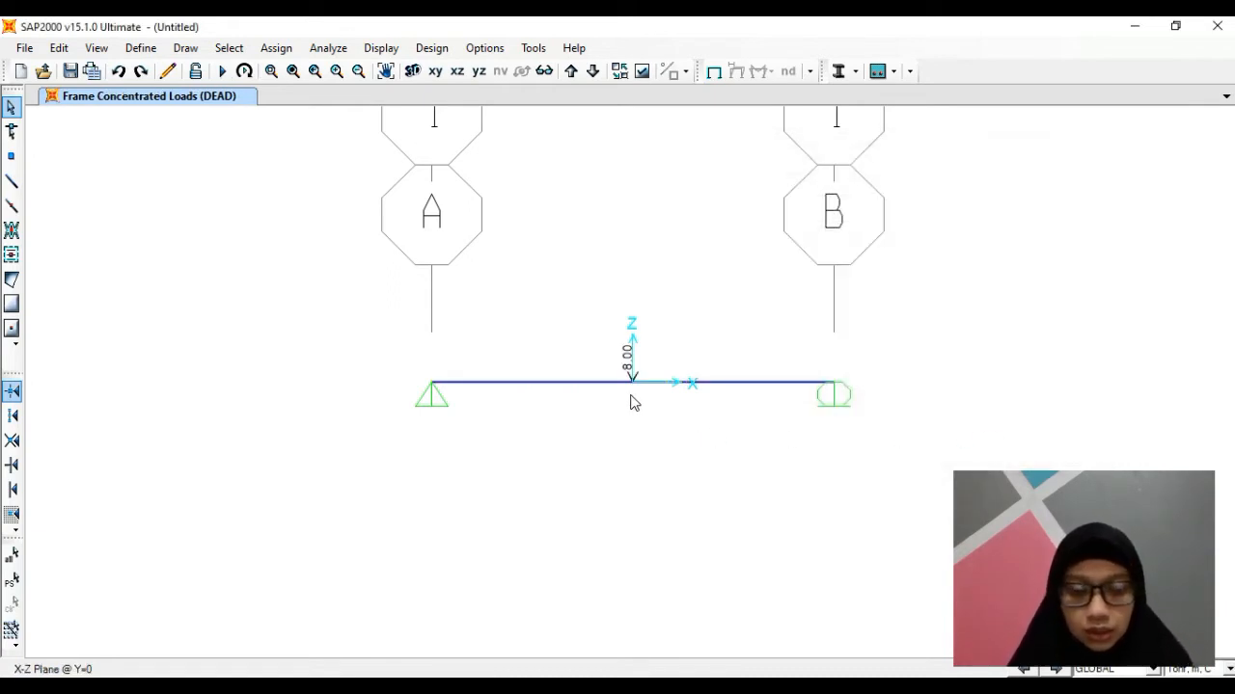
Review the defined DEAD and MODAL load cases and accept the load case definitions.
click(139, 49)
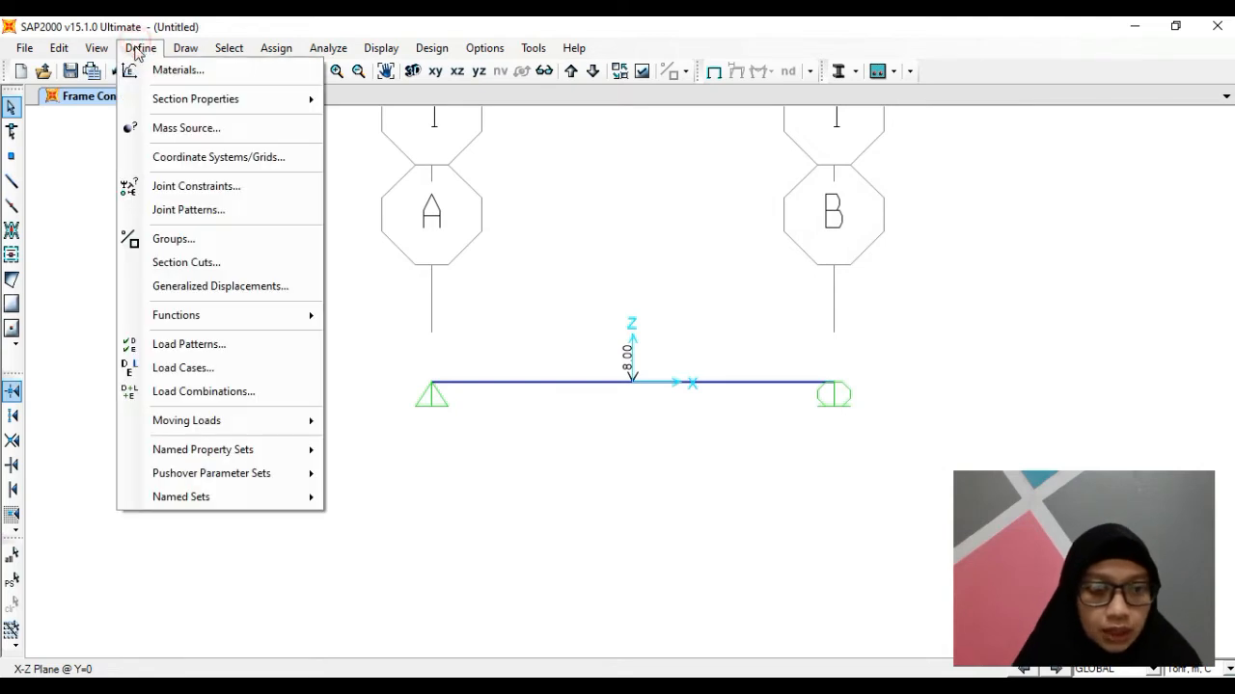
click(220, 367)
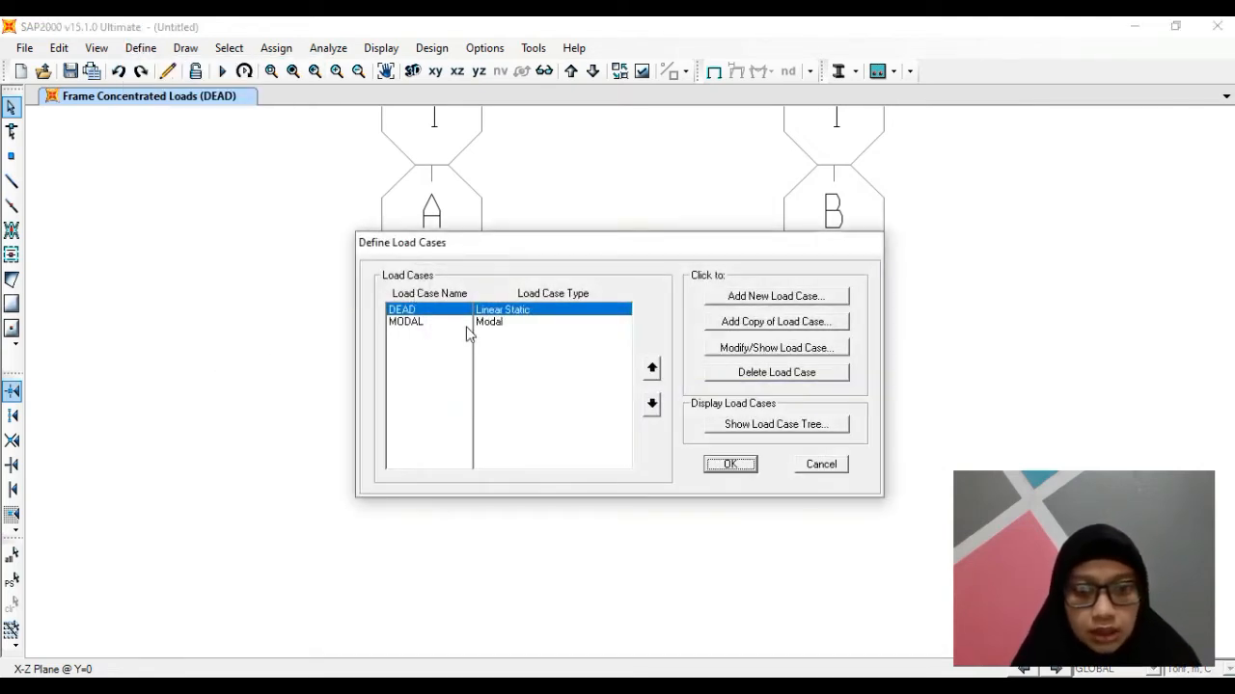
click(503, 325)
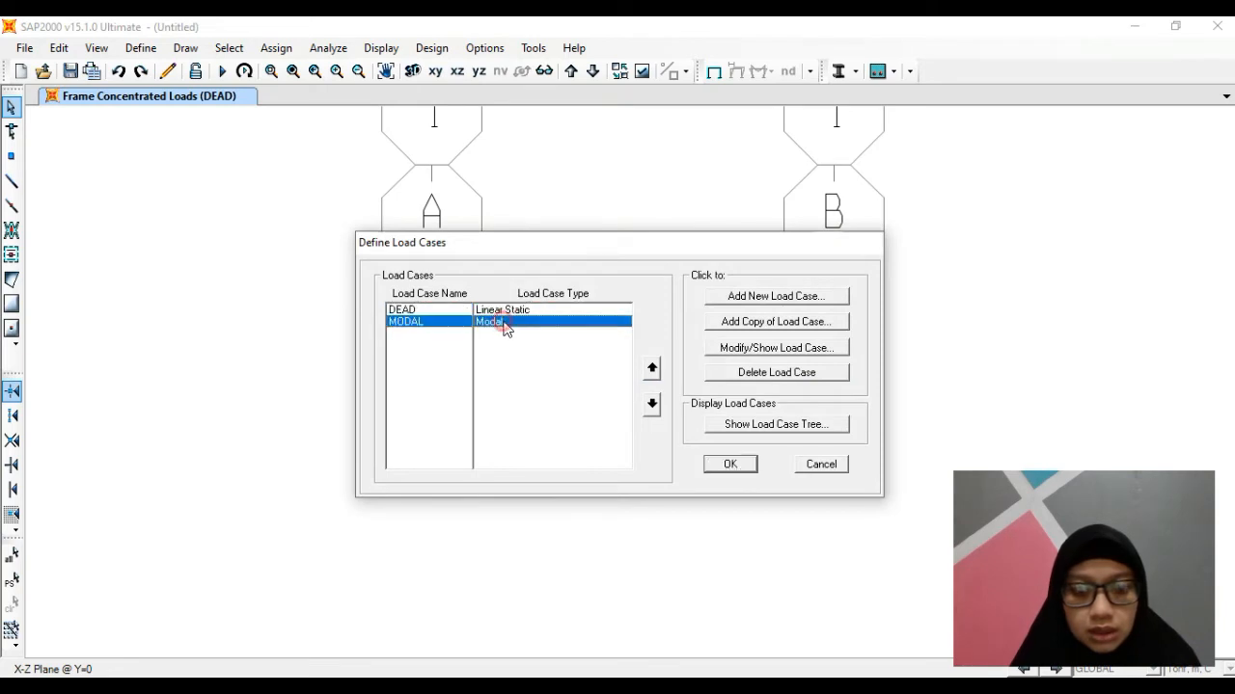
click(443, 314)
click(447, 327)
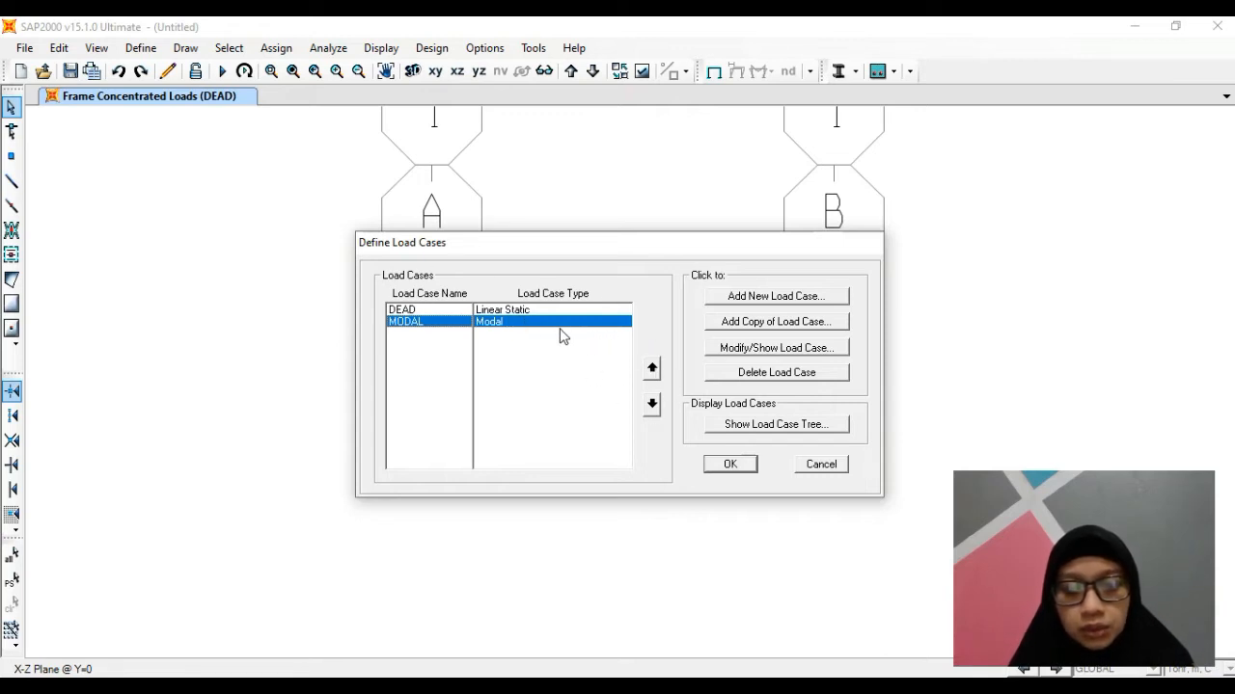
click(730, 466)
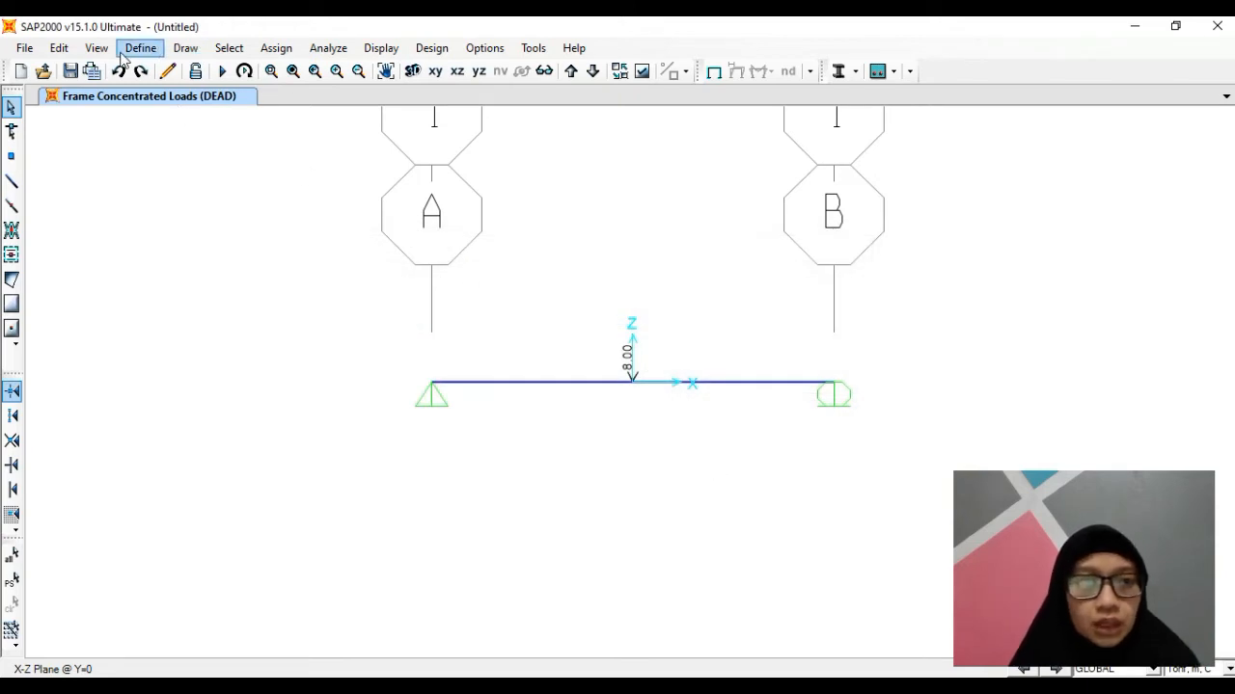
Add a new load combination and name it 1.4DL.
click(130, 50)
click(246, 393)
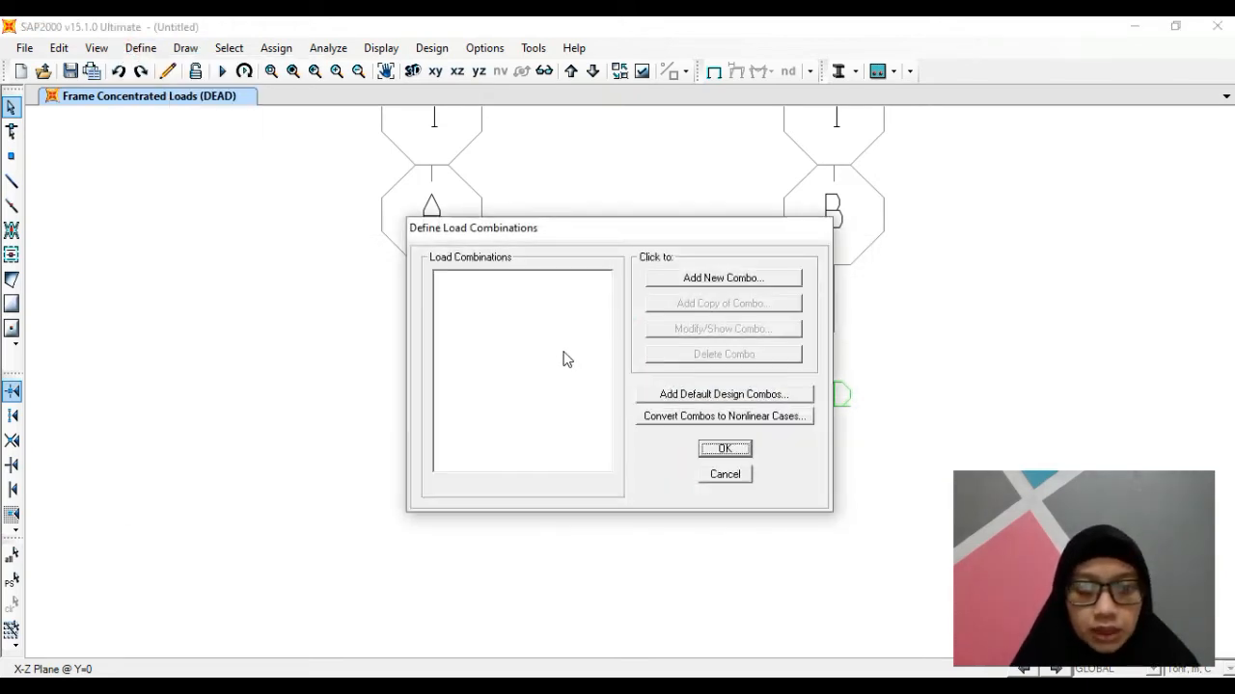
click(702, 280)
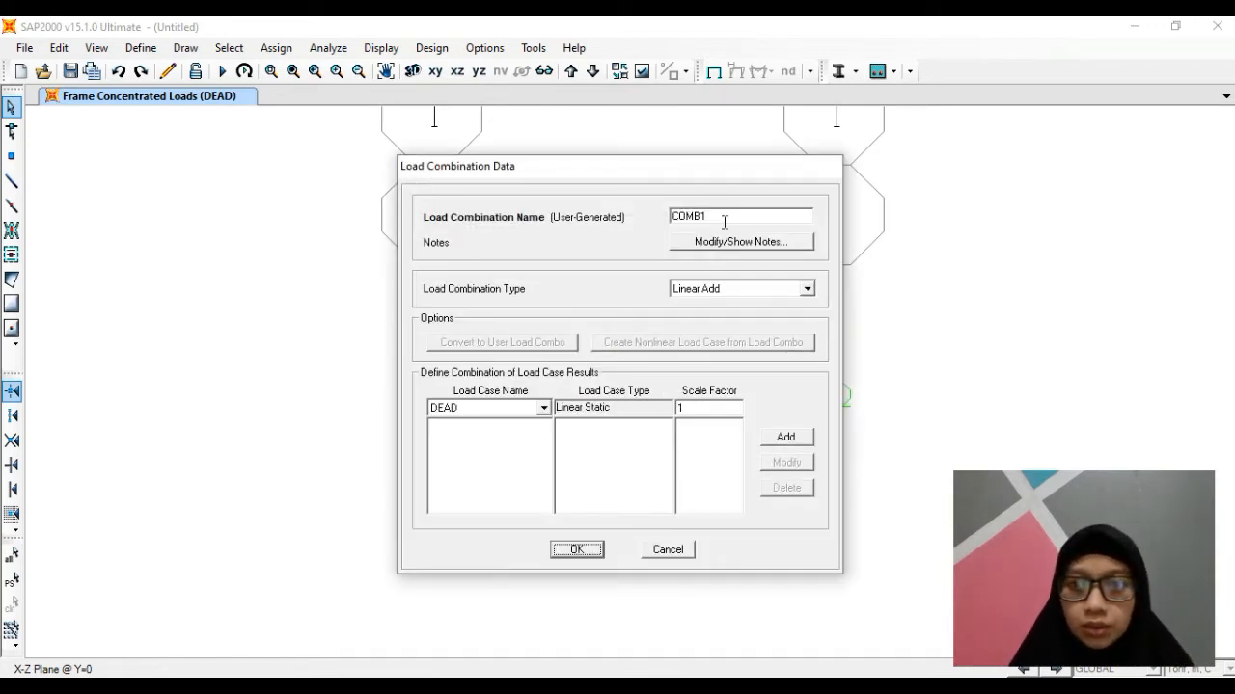
double_click(724, 222)
text(1.4DL)
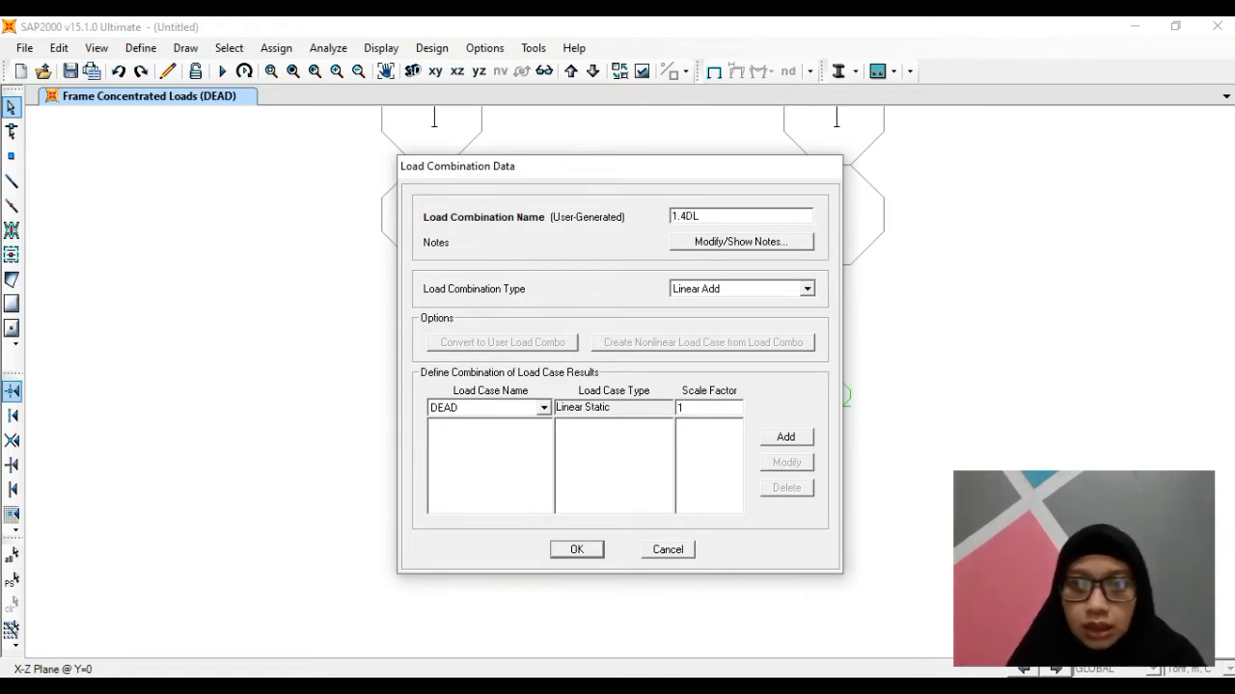
Add the DEAD load case with a scale factor of 1.4 to the combination and accept the load combination definitions.
double_click(710, 409)
click(544, 408)
click(515, 425)
click(702, 407)
text(.4)
click(785, 437)
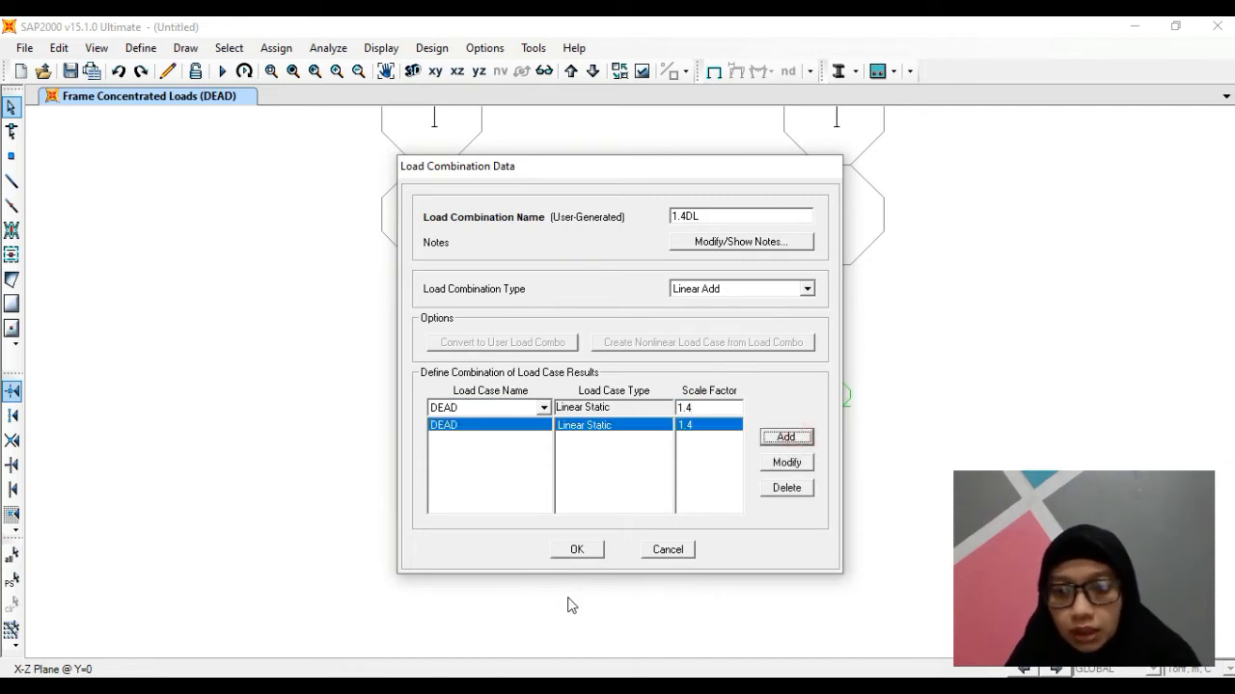
click(583, 551)
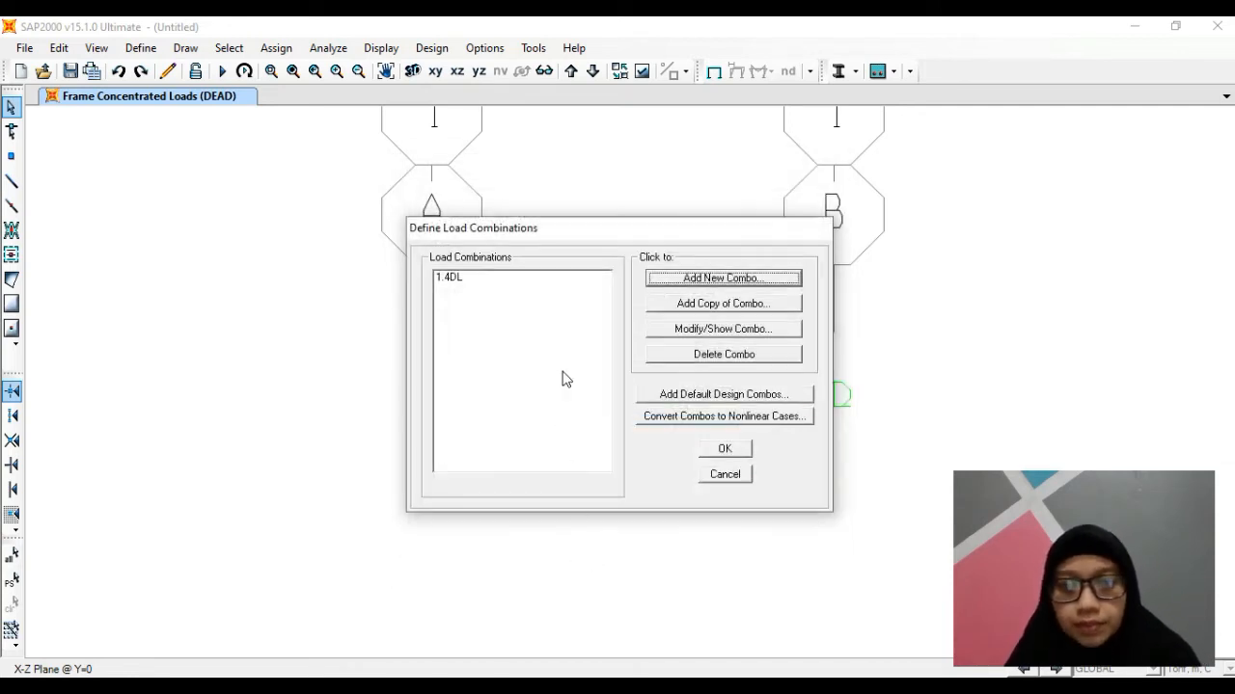
click(473, 279)
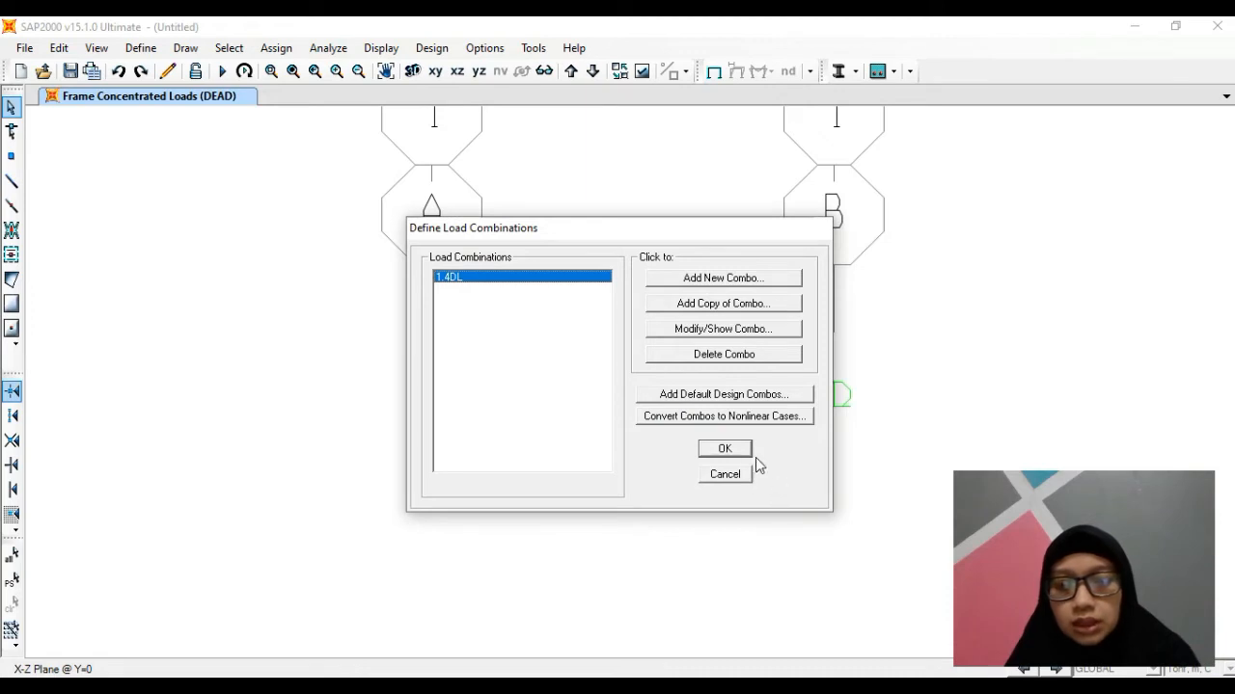
click(726, 449)
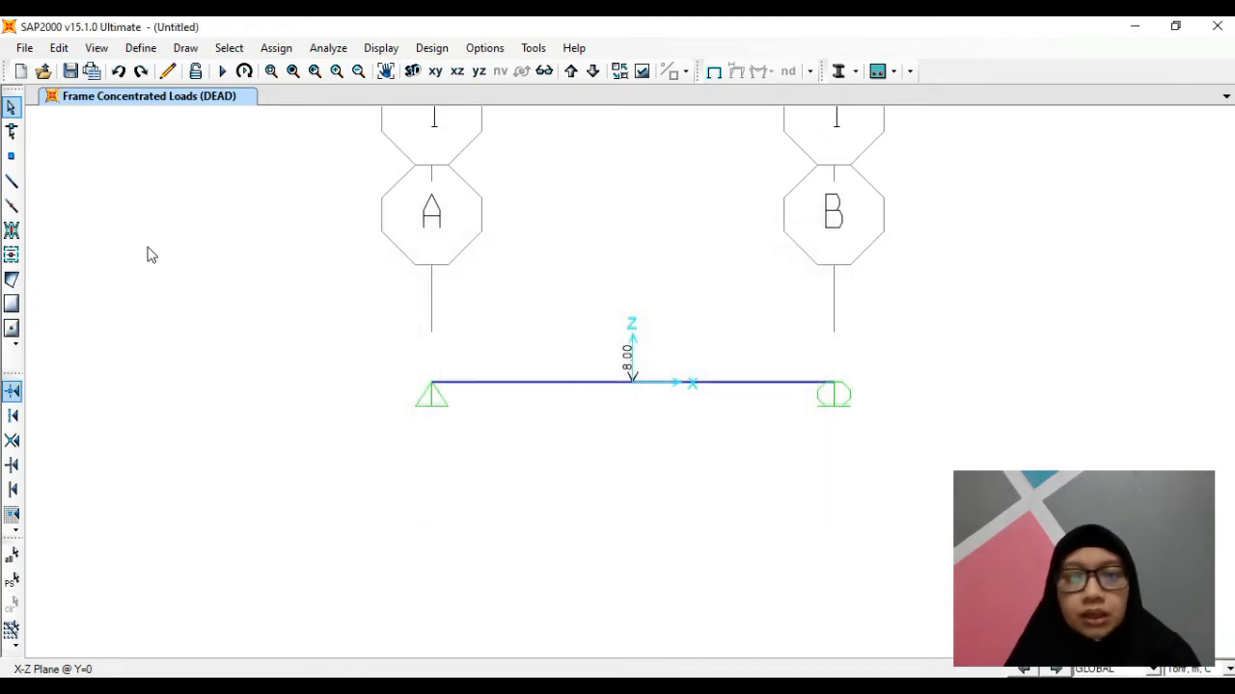
Assign the 1.4DL combination as the design load combination for concrete frame design.
click(432, 48)
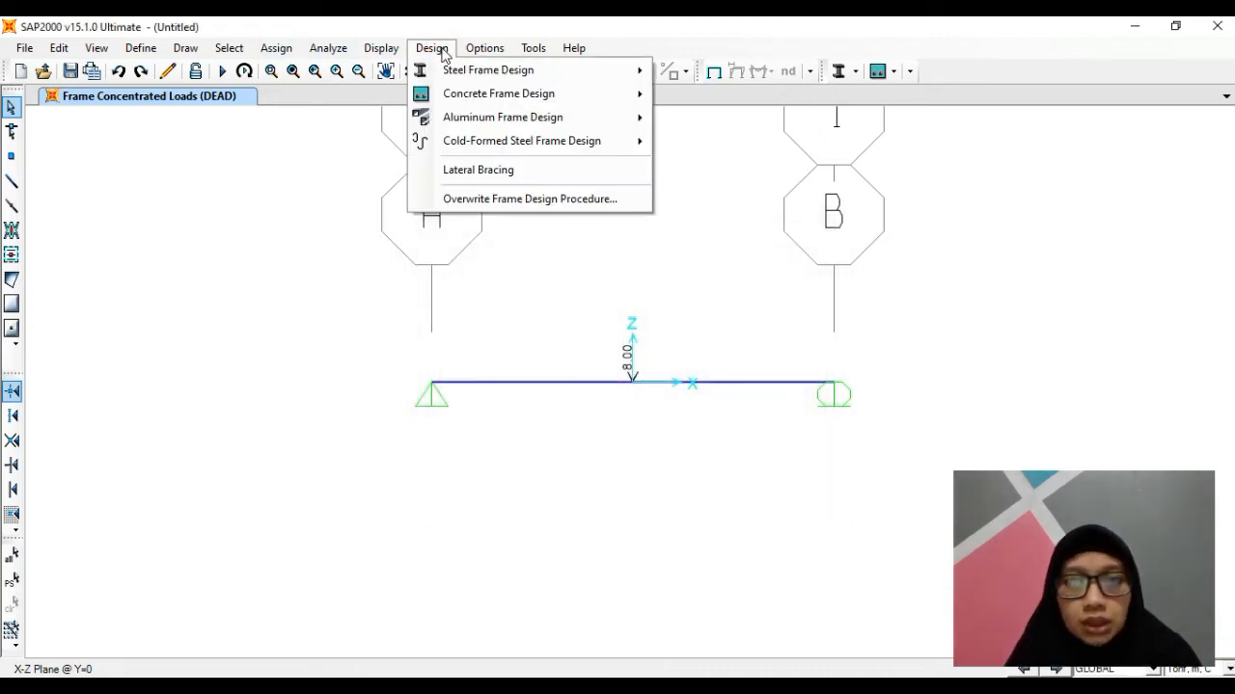
mouse_move(487, 94)
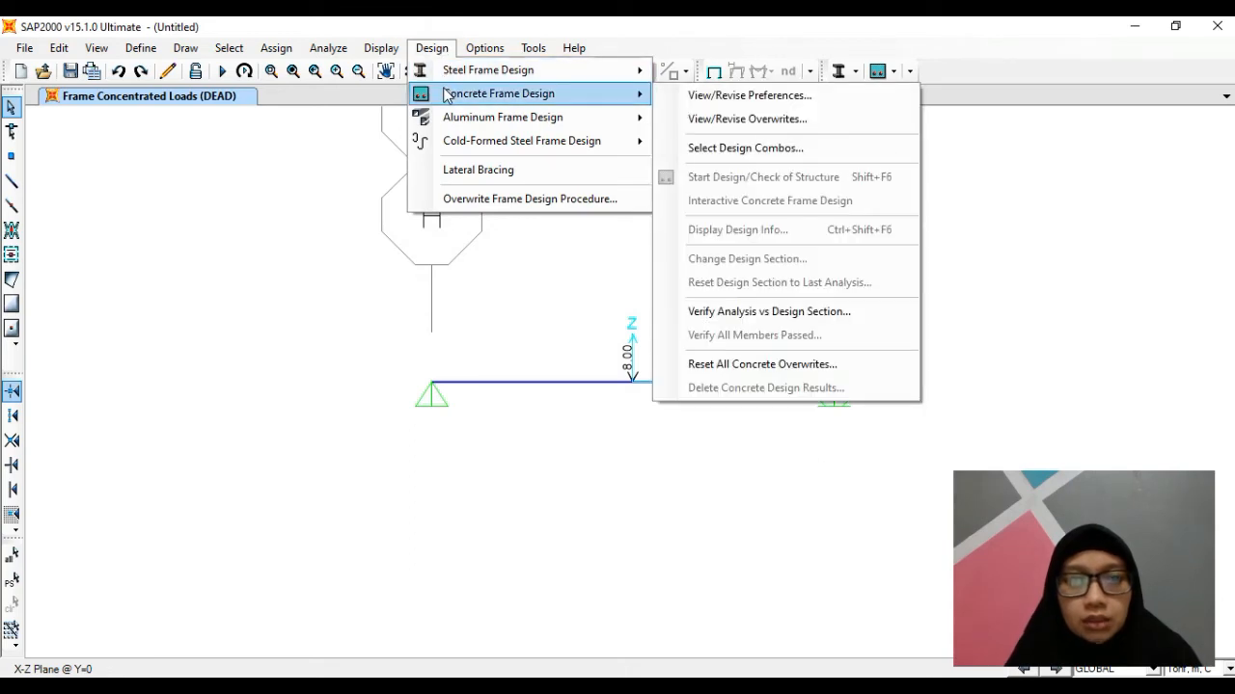
click(714, 149)
click(469, 309)
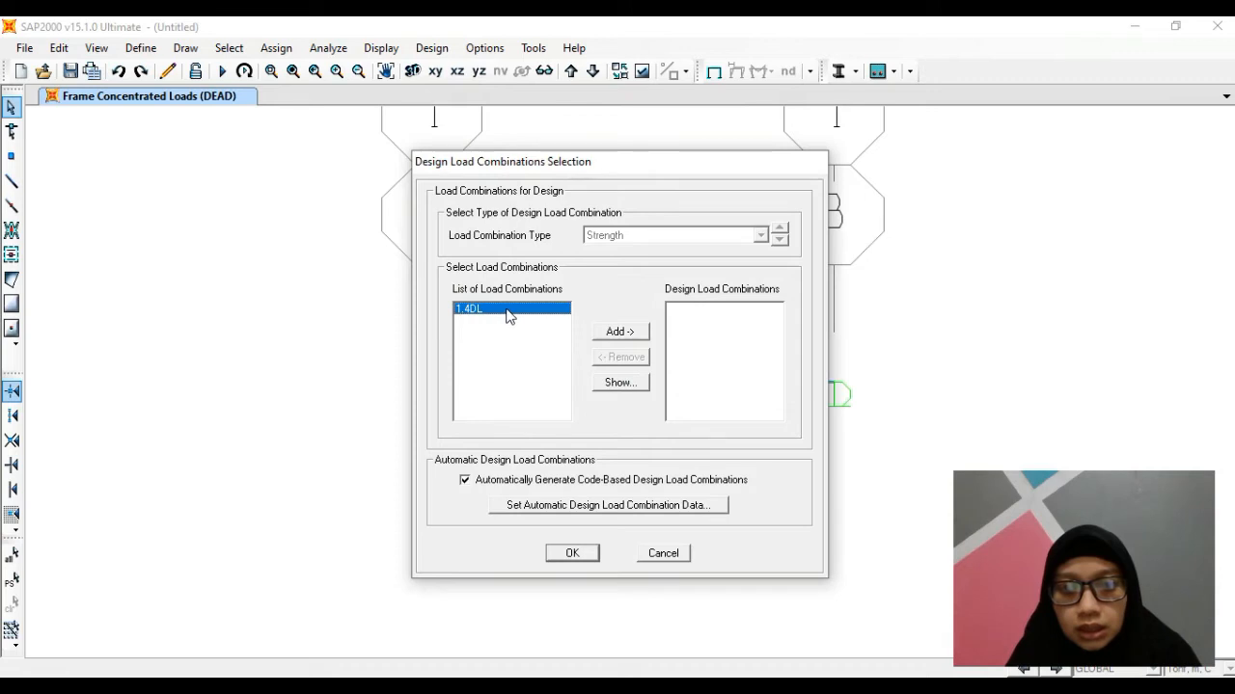
click(638, 331)
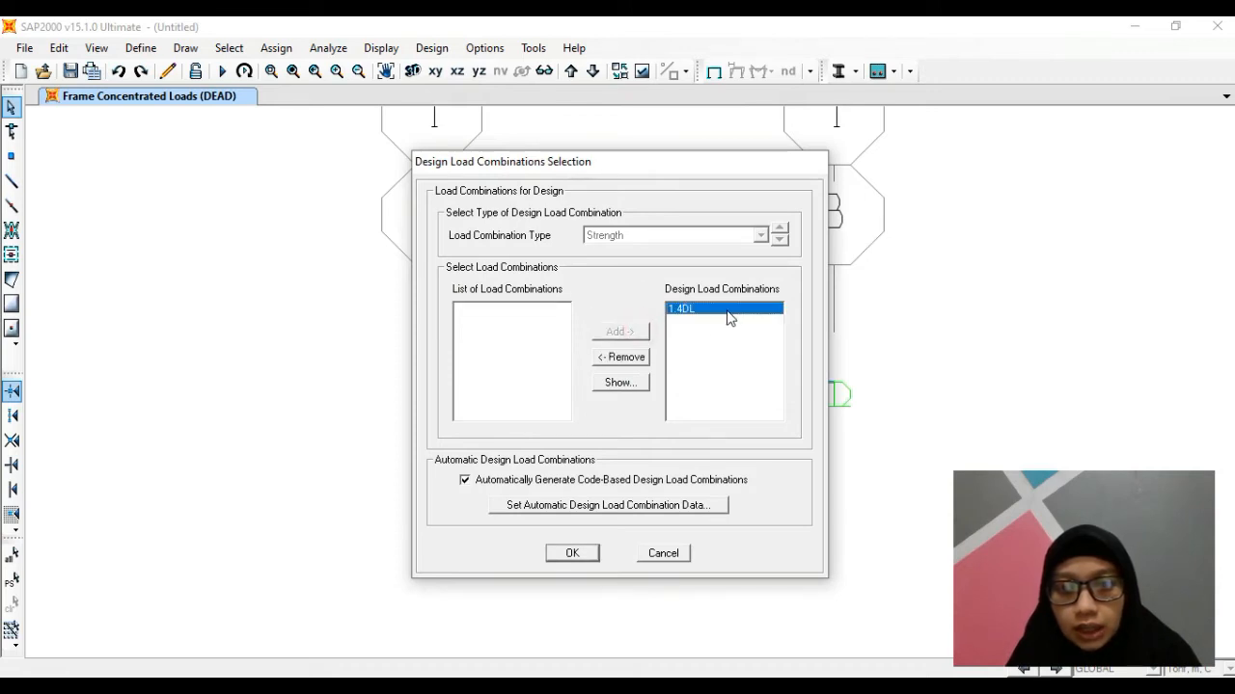
click(707, 346)
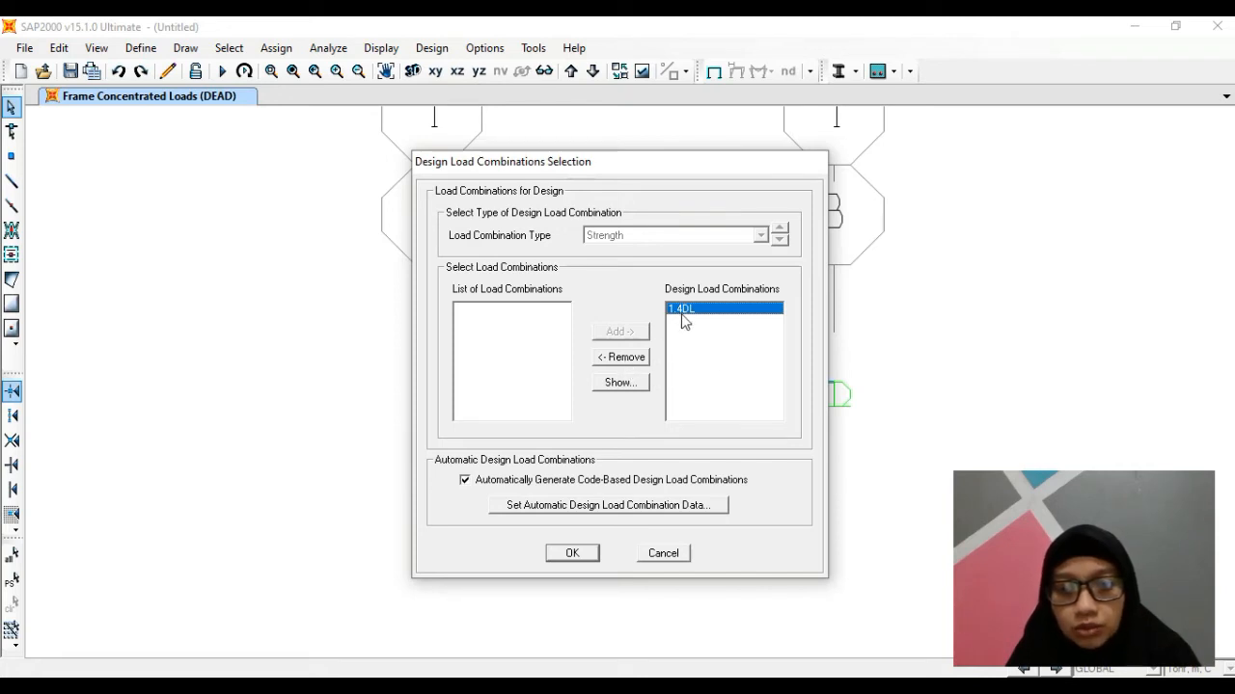
click(627, 357)
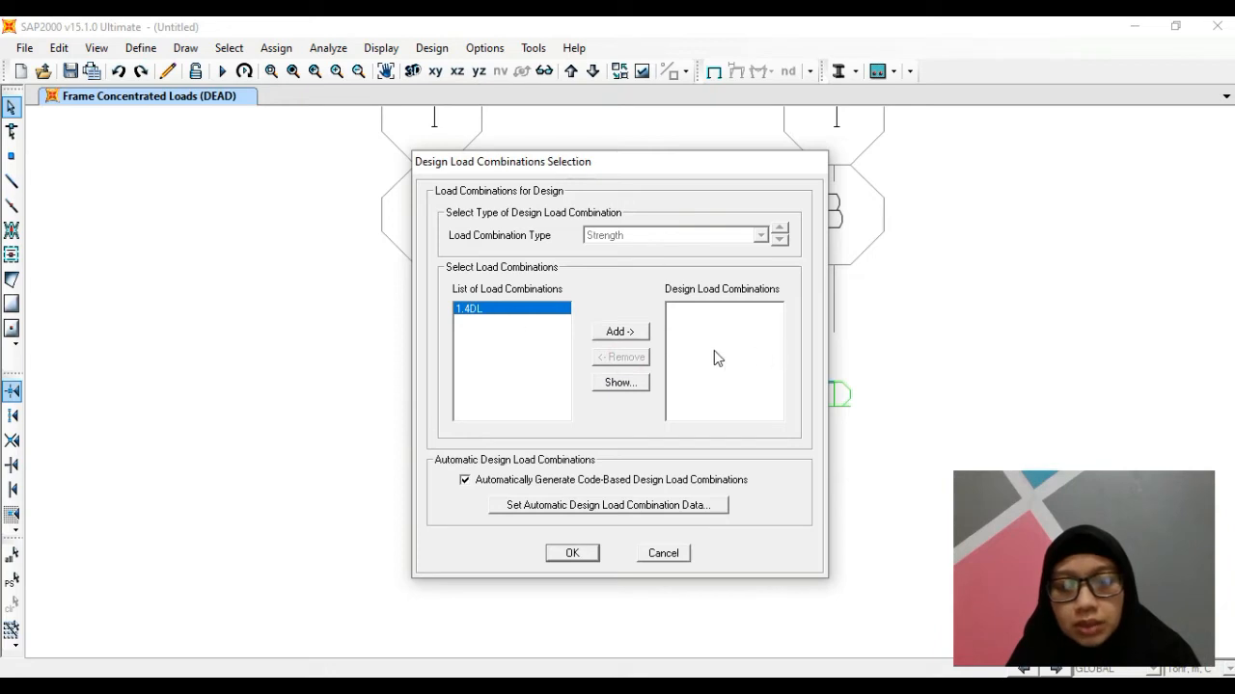
click(622, 331)
click(572, 553)
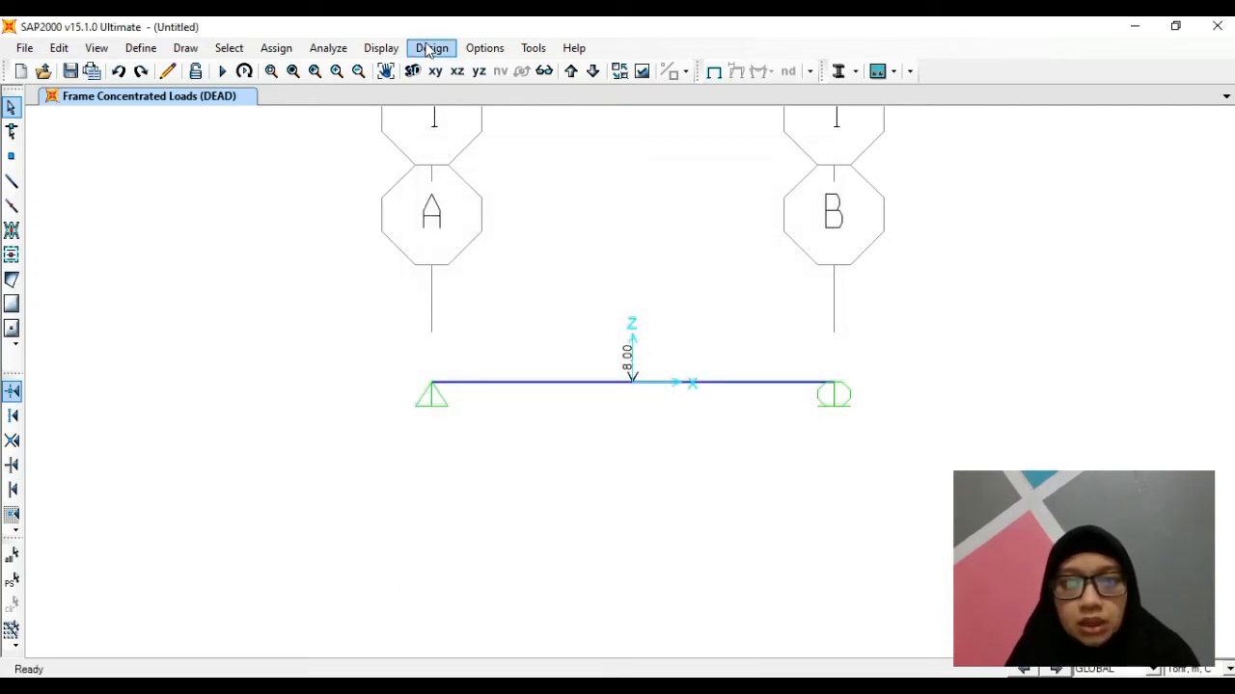
Choose ACI 318-05/IBC2003 as the design code in the concrete frame design preferences.
click(429, 51)
mouse_move(570, 95)
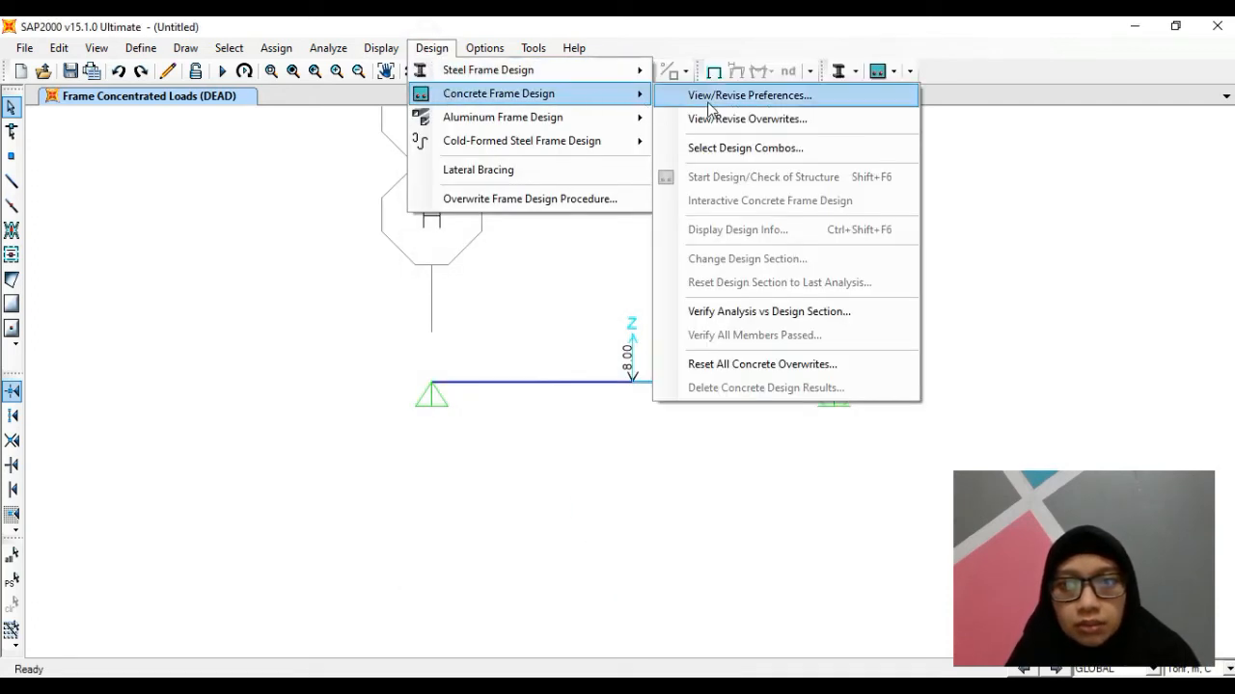
click(709, 106)
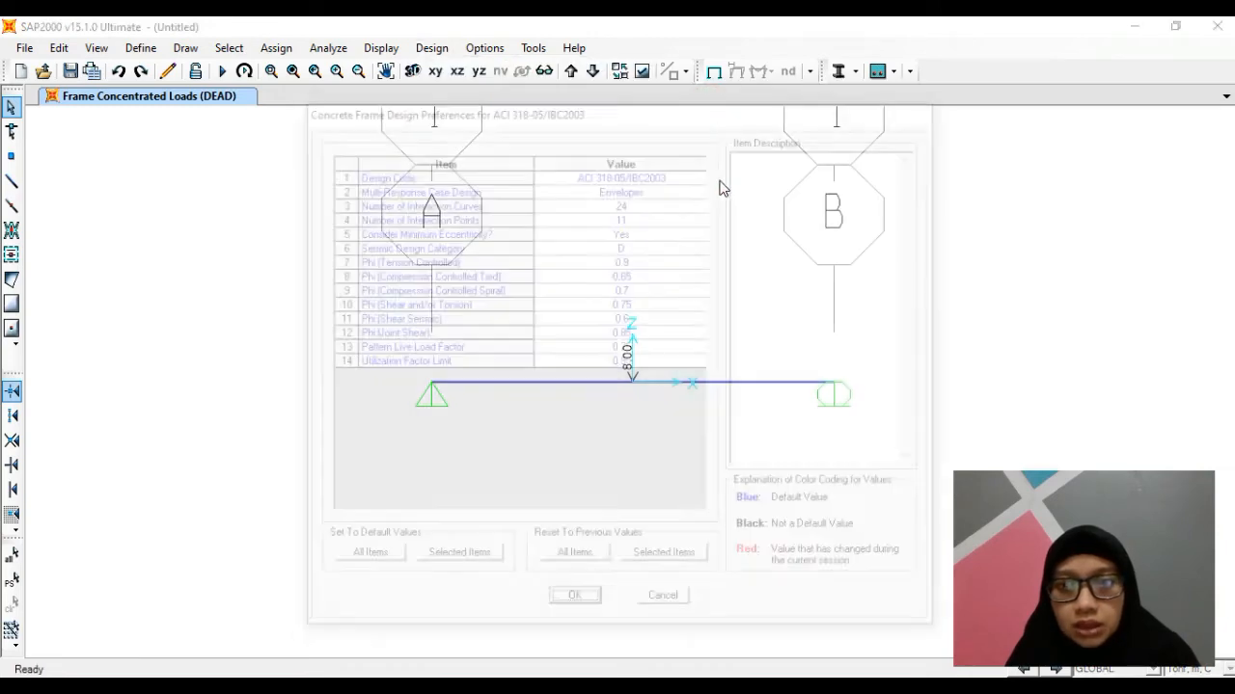
click(704, 174)
click(702, 174)
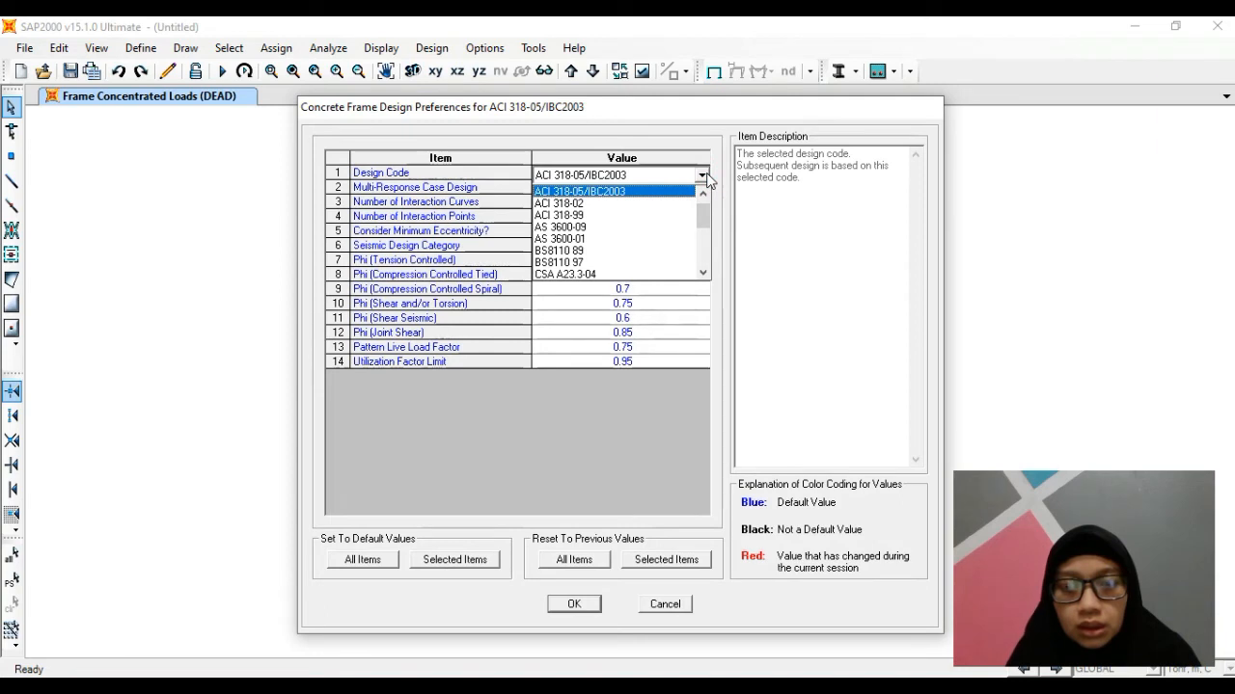
click(650, 192)
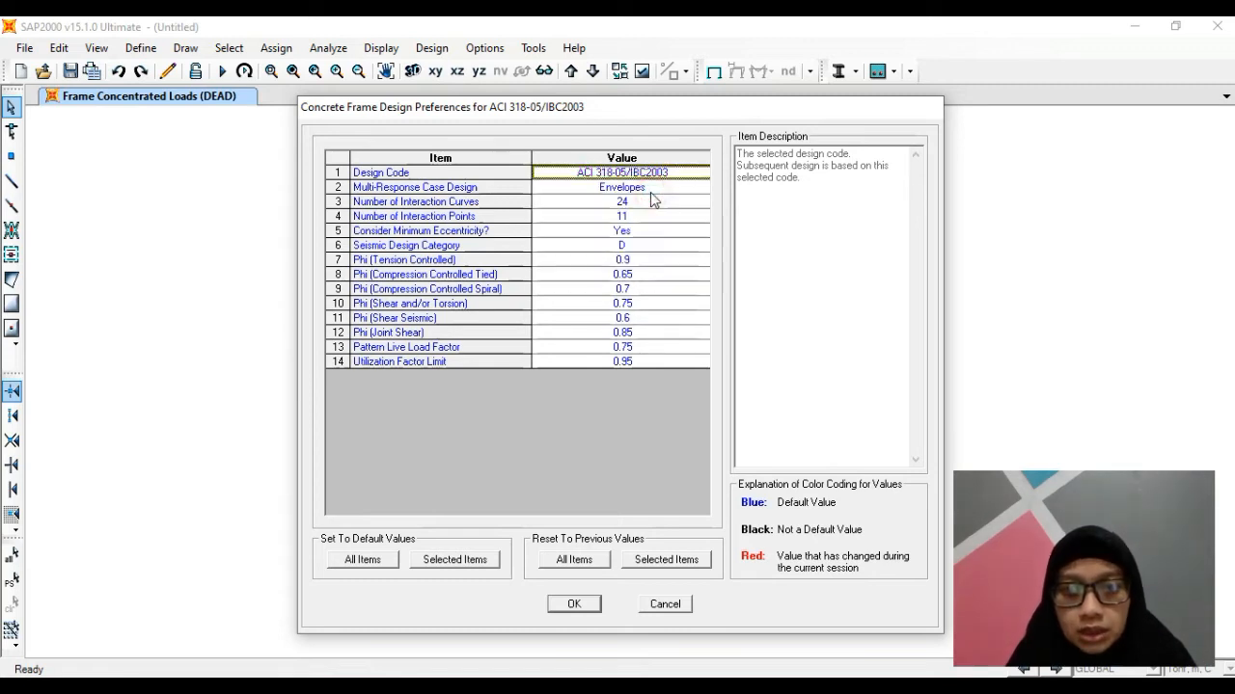
Check the strength reduction factors for spiral compression, shear and seismic shear, and accept the concrete design preferences.
click(625, 288)
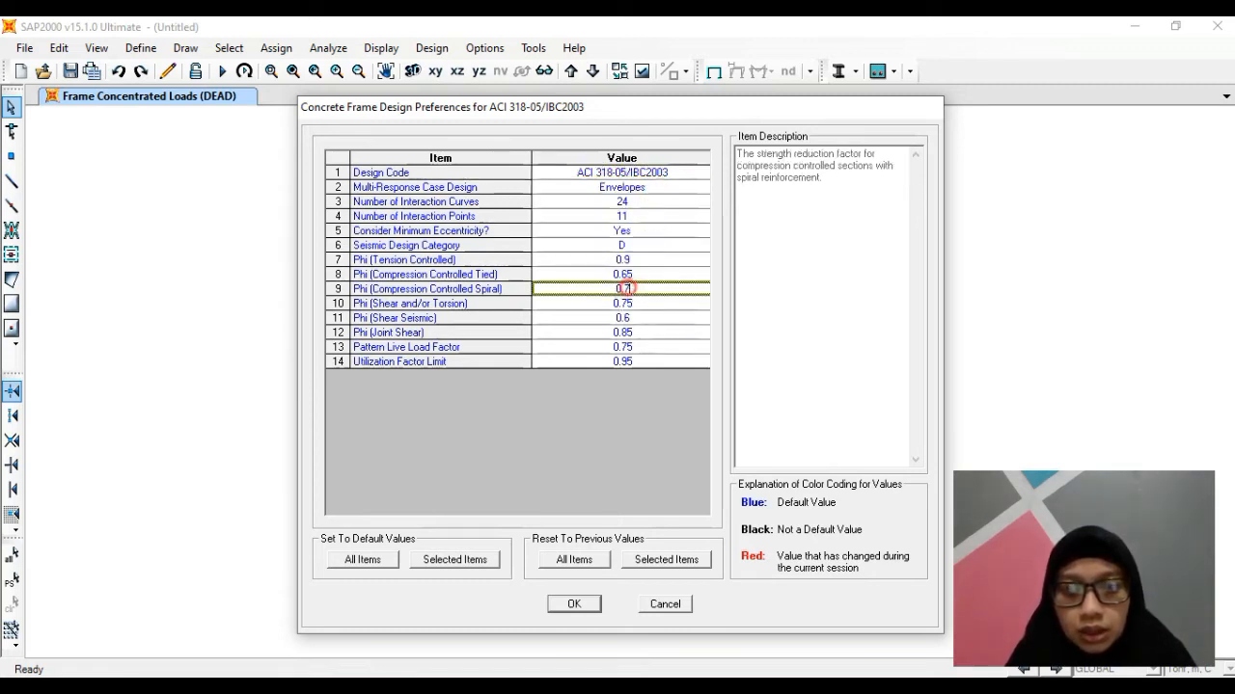
click(633, 305)
click(636, 317)
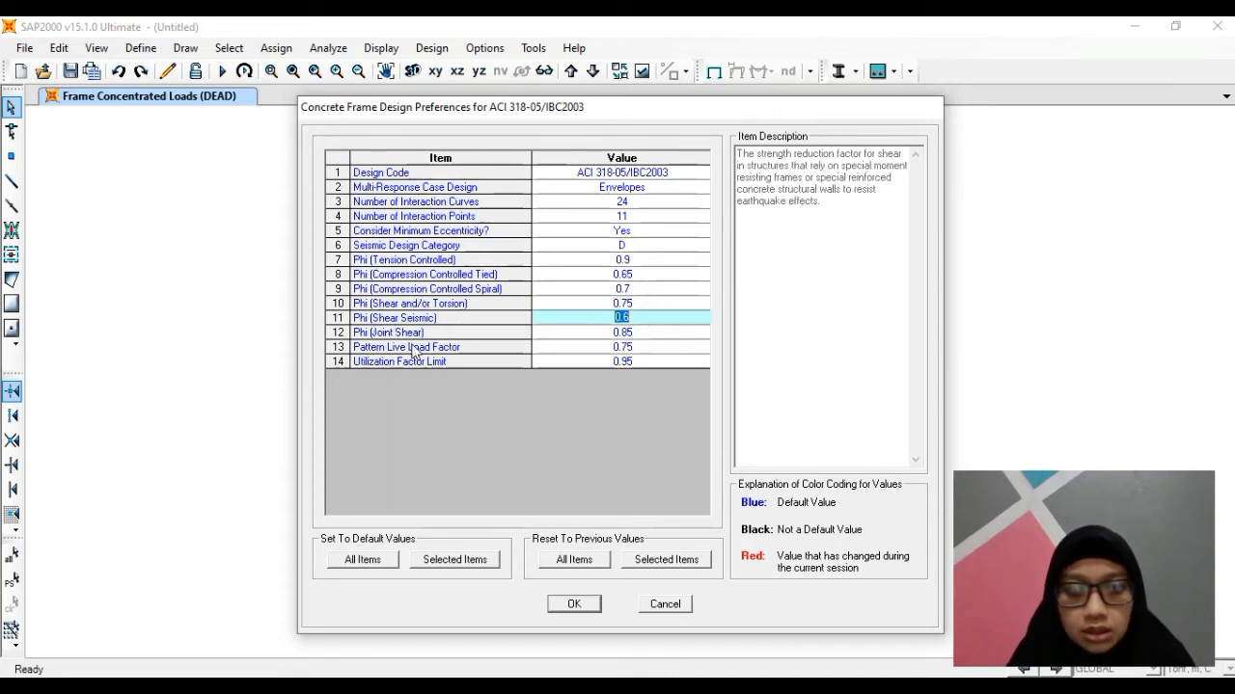
click(551, 399)
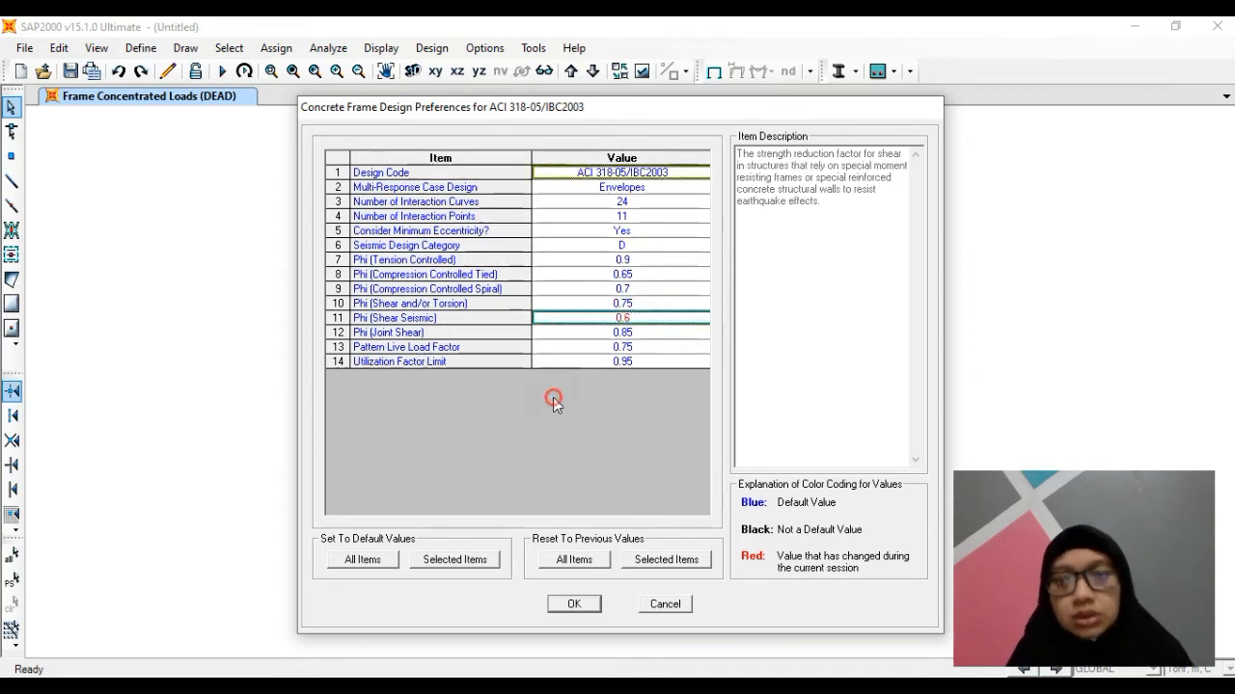
click(592, 605)
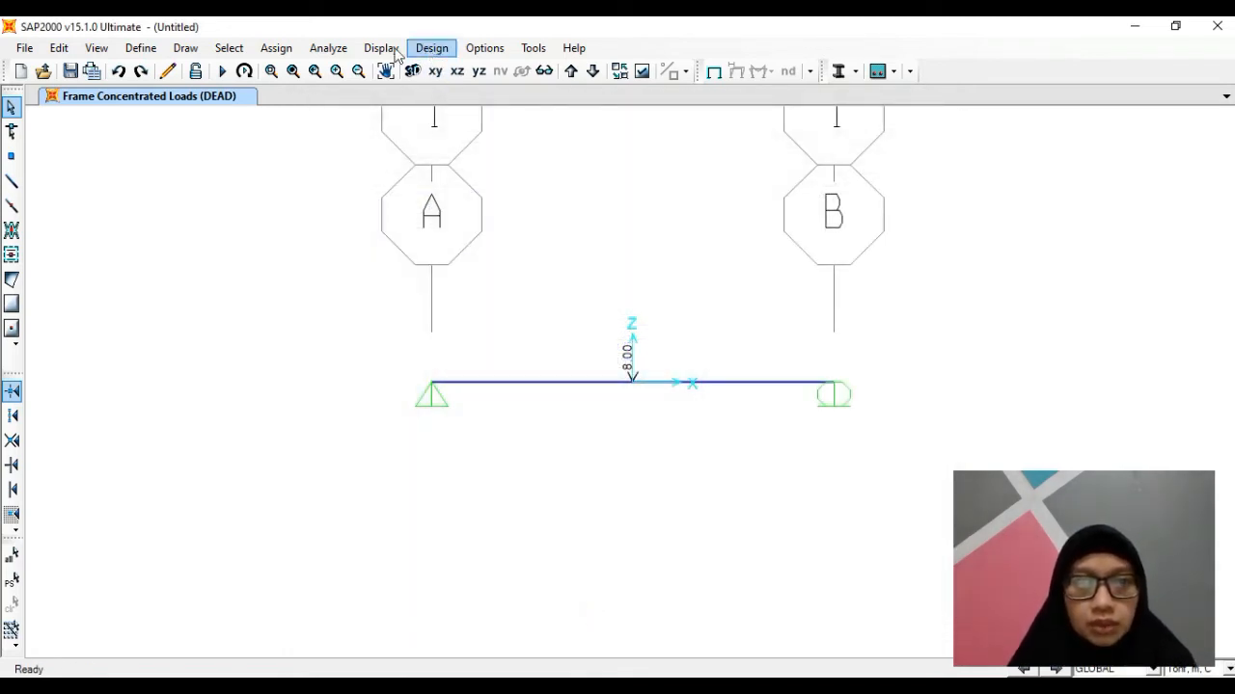
Set the analysis options to the Plane Frame degrees of freedom in the XZ plane.
click(314, 48)
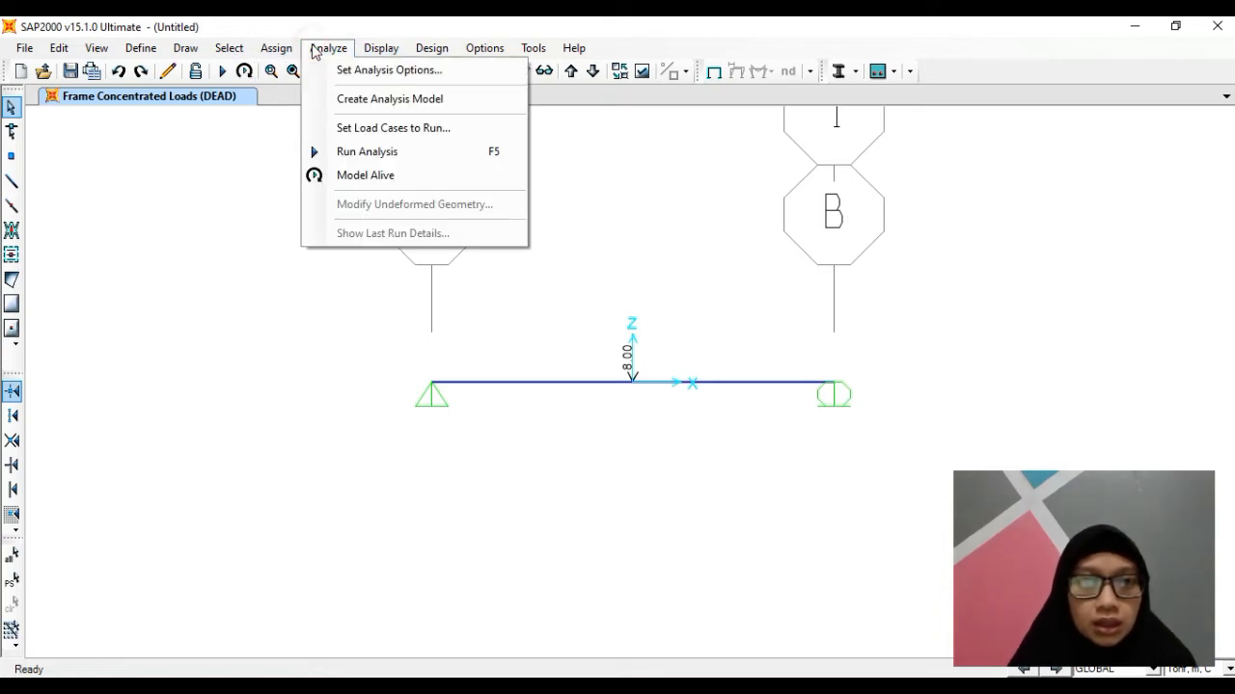
click(405, 72)
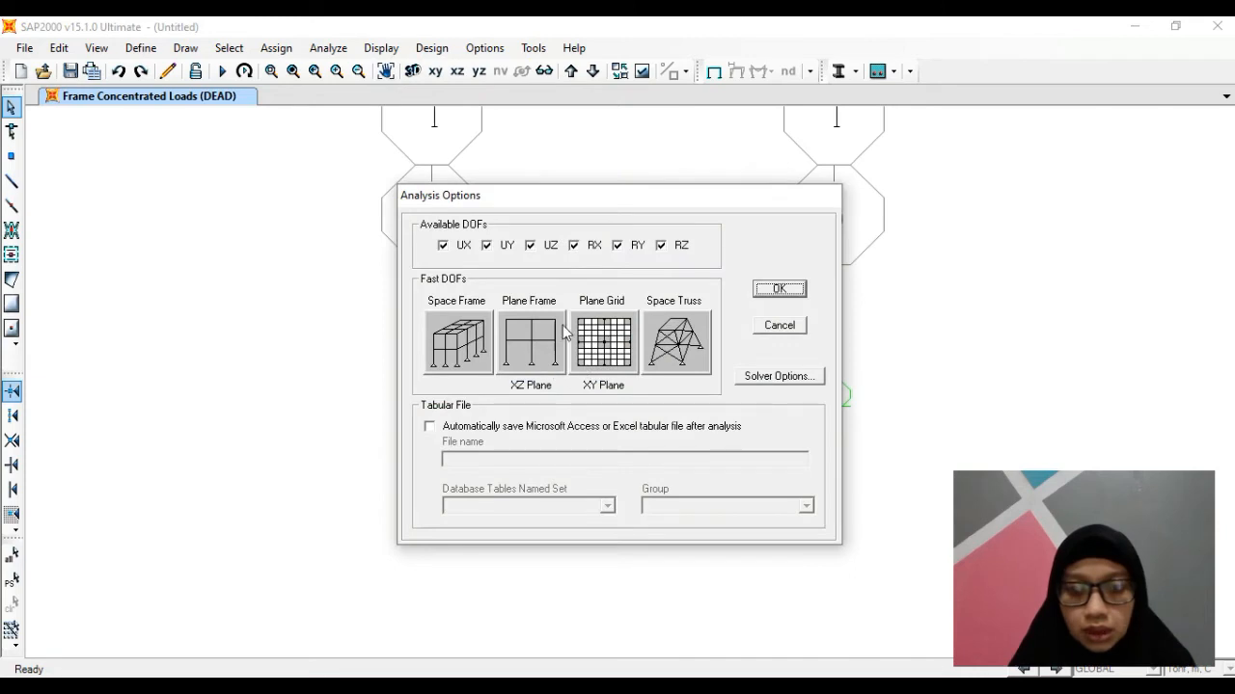
click(630, 203)
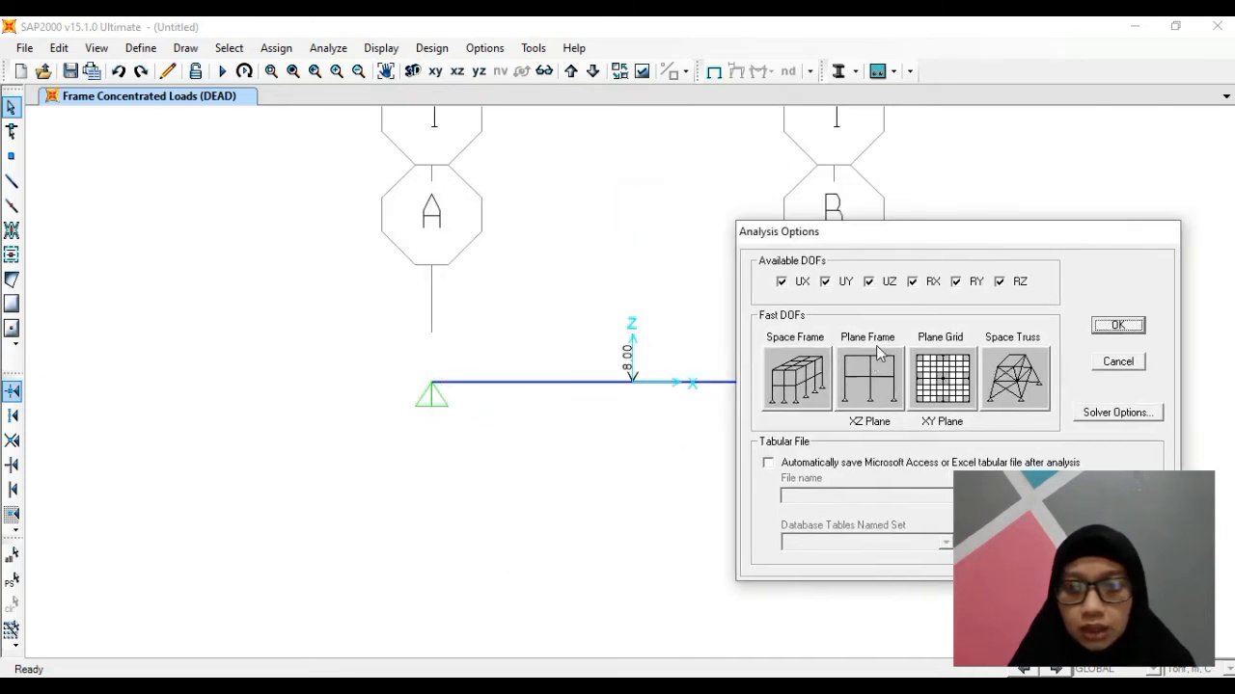
drag(931, 233, 804, 199)
click(742, 345)
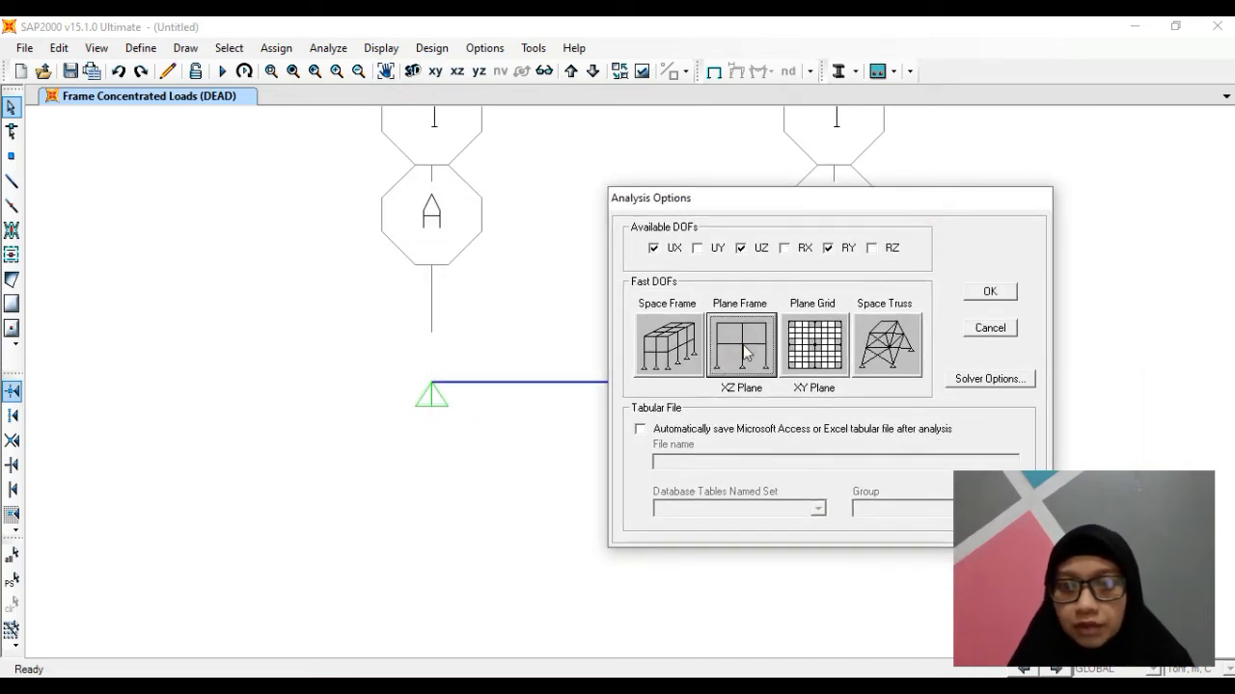
click(983, 291)
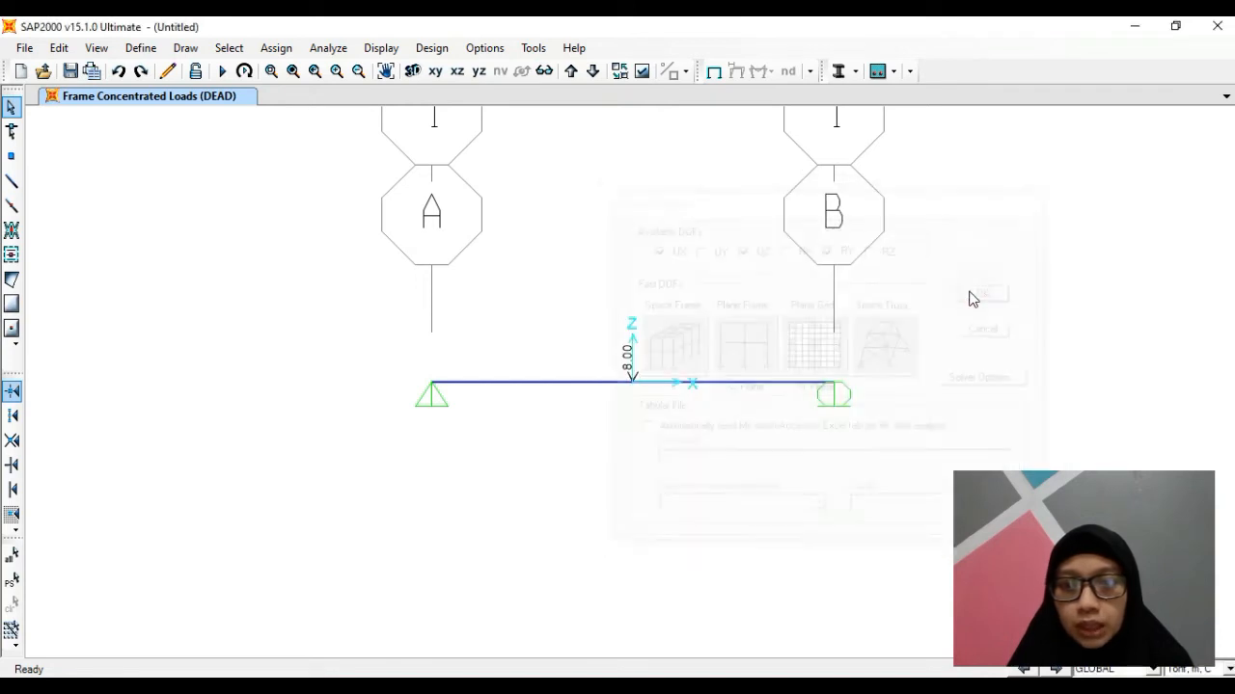
Set the MODAL load case to Do Not Run for the analysis.
click(327, 47)
click(386, 155)
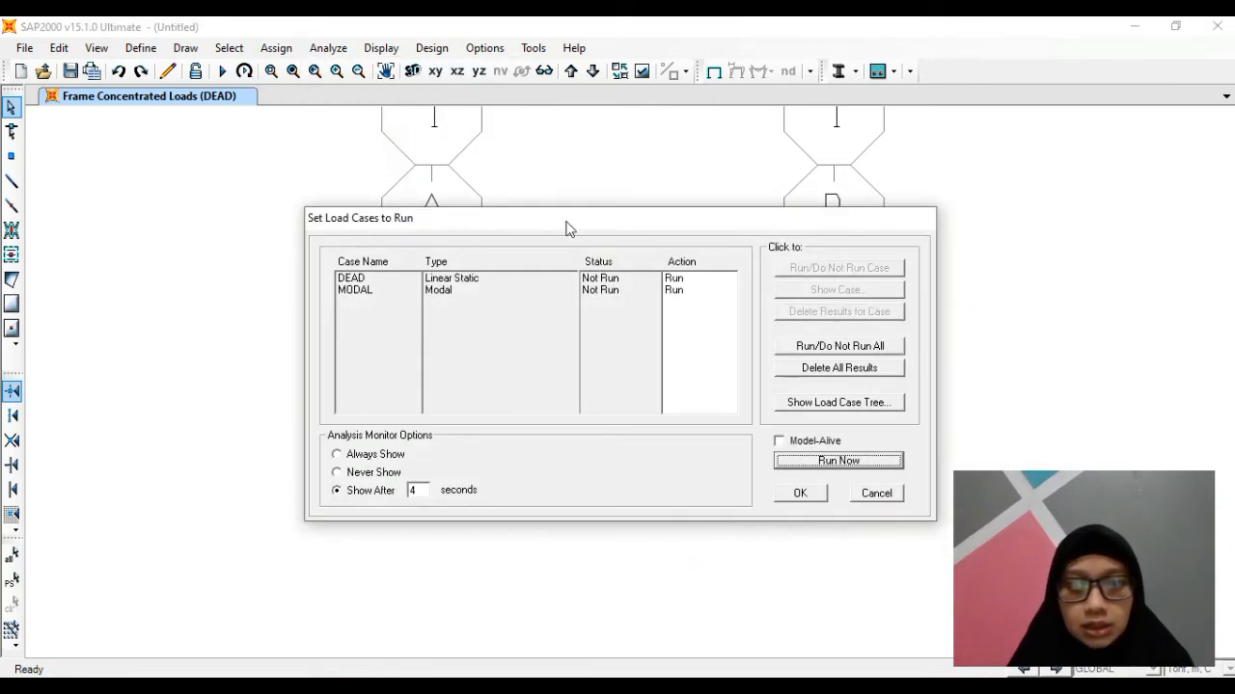
click(454, 292)
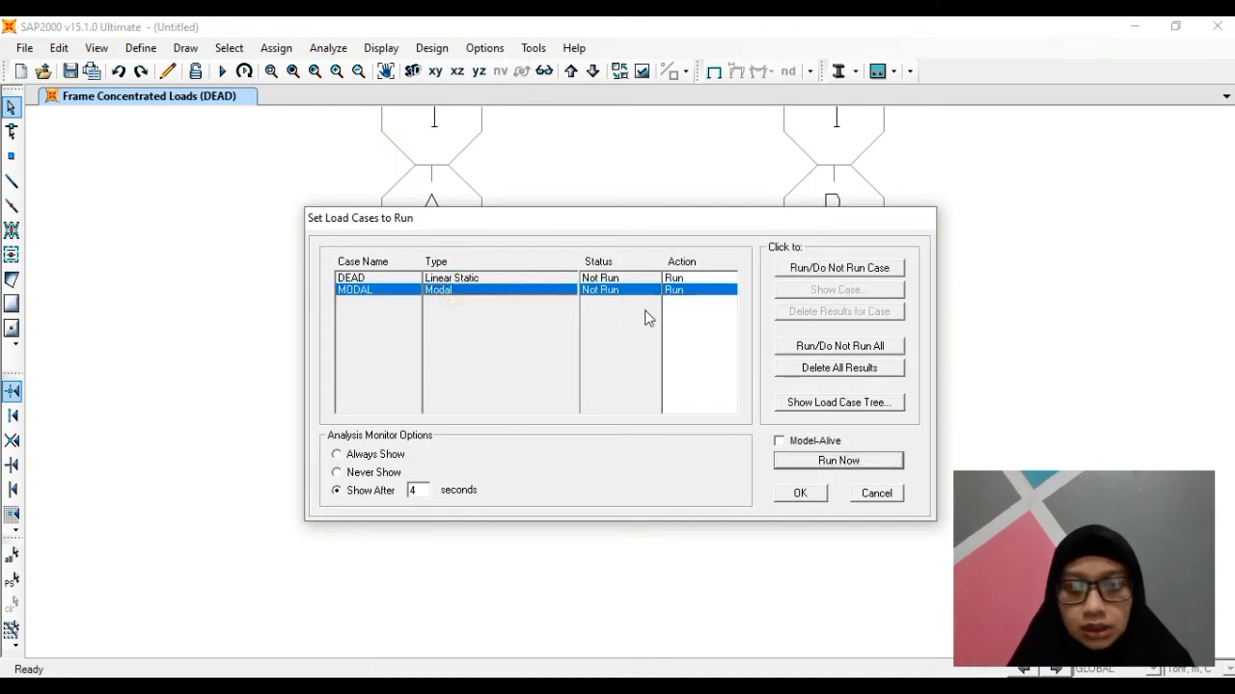
click(798, 269)
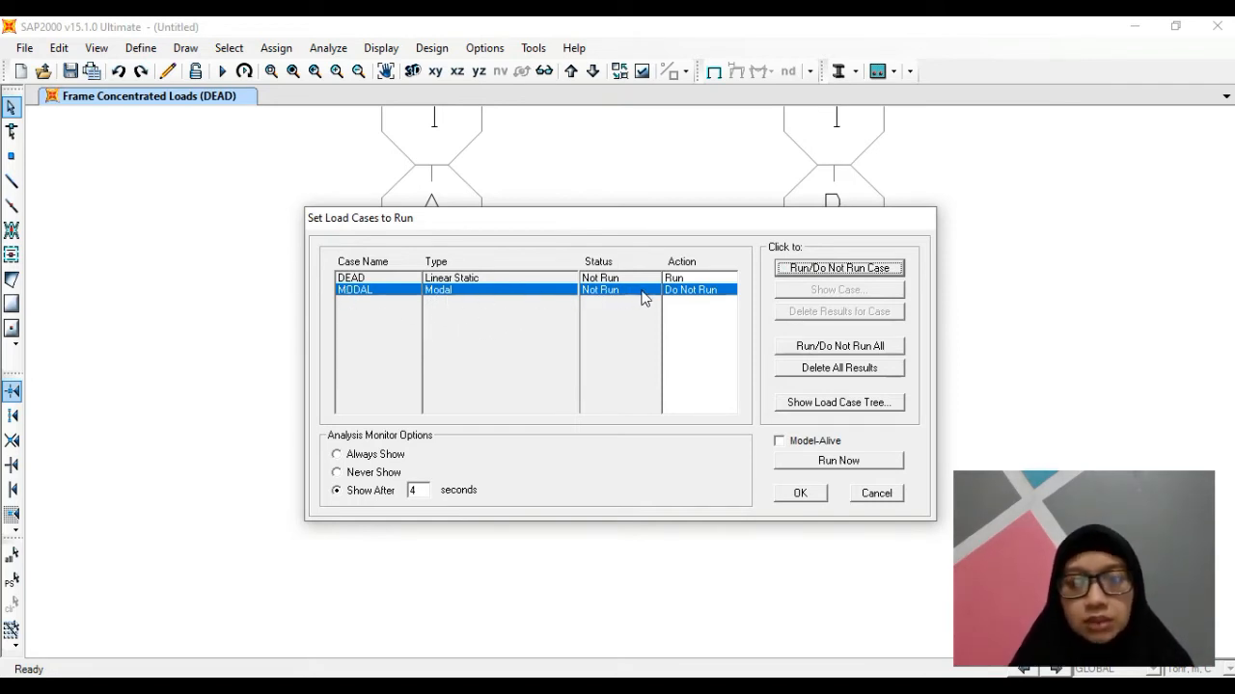
Start the analysis run and create a folder named Latihan 2 on the Desktop for the model file.
click(836, 461)
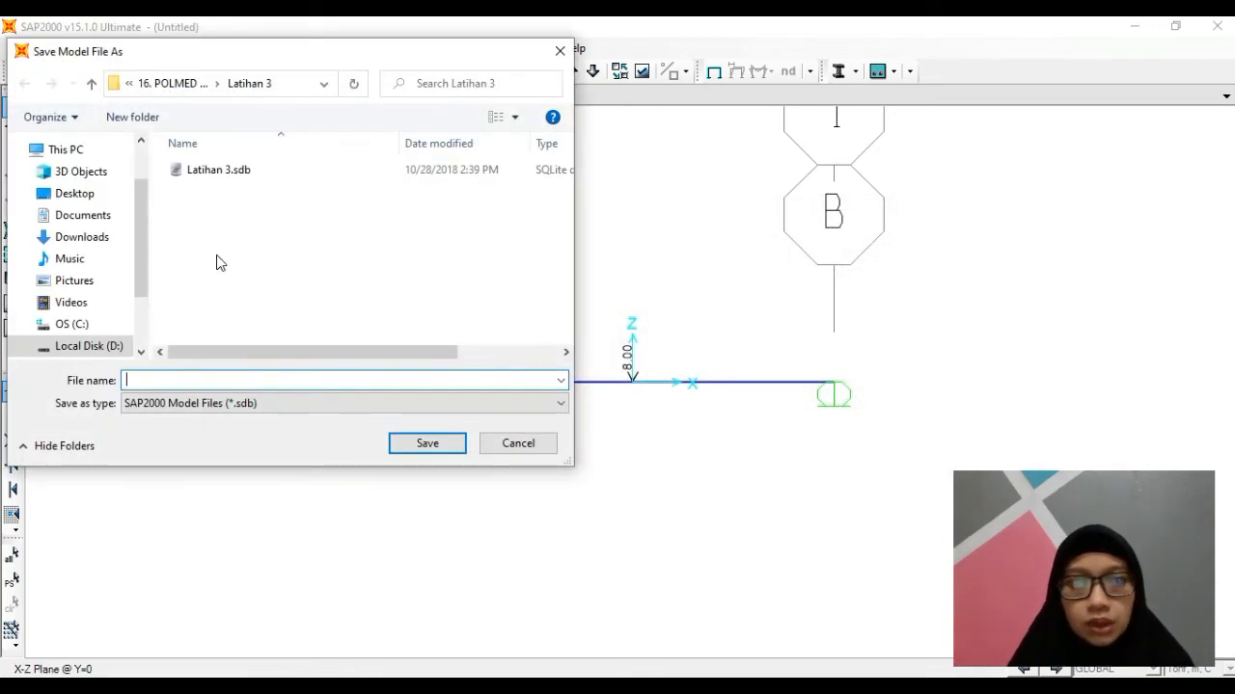
click(96, 193)
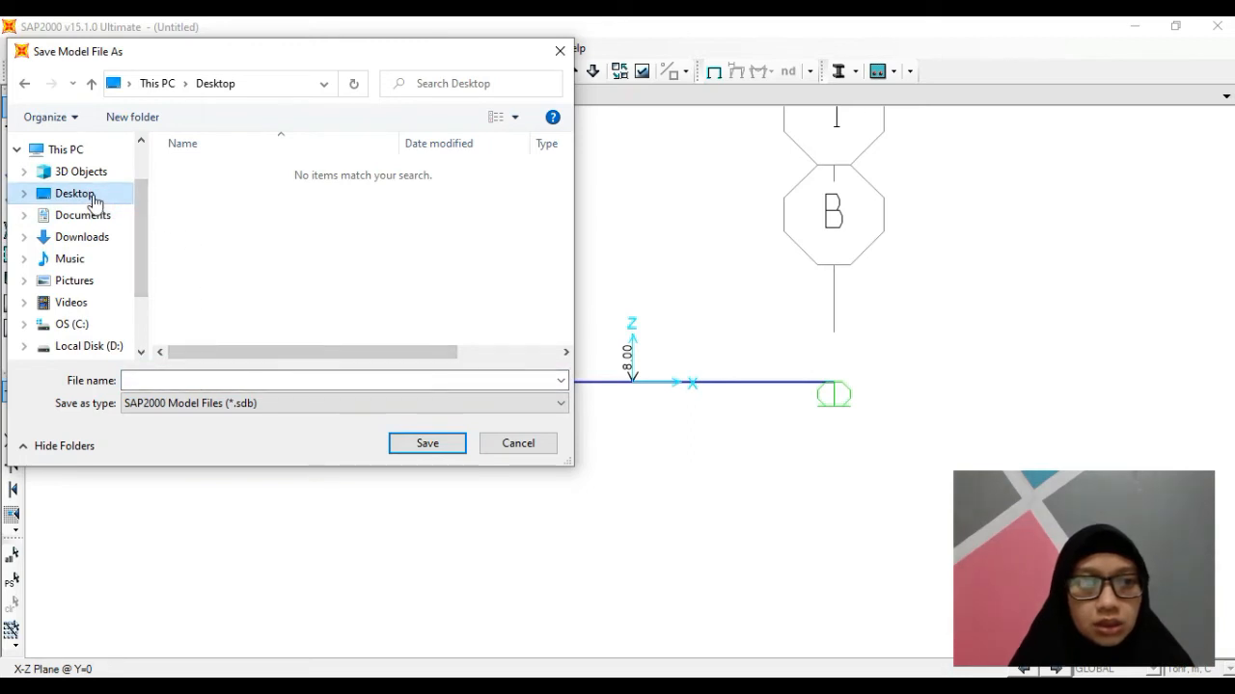
click(145, 124)
text(IATI)
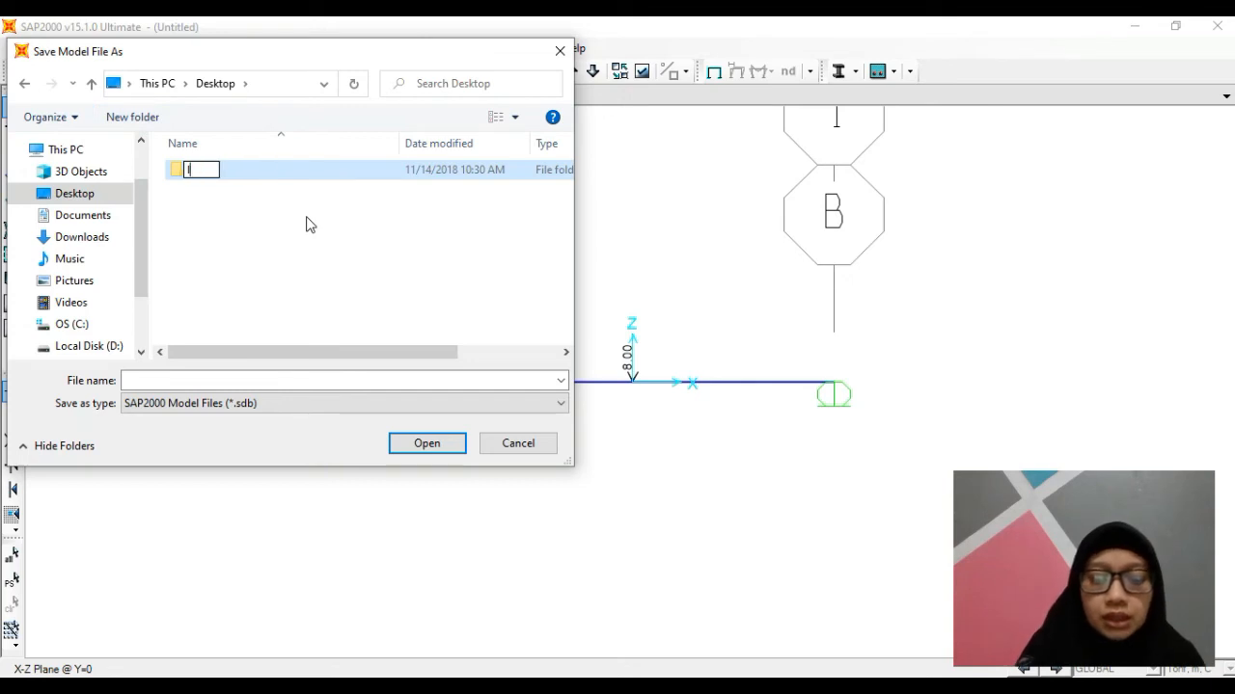
key(BackSpace)
key(BackSpace)
key(BackSpace)
text(Latihan )
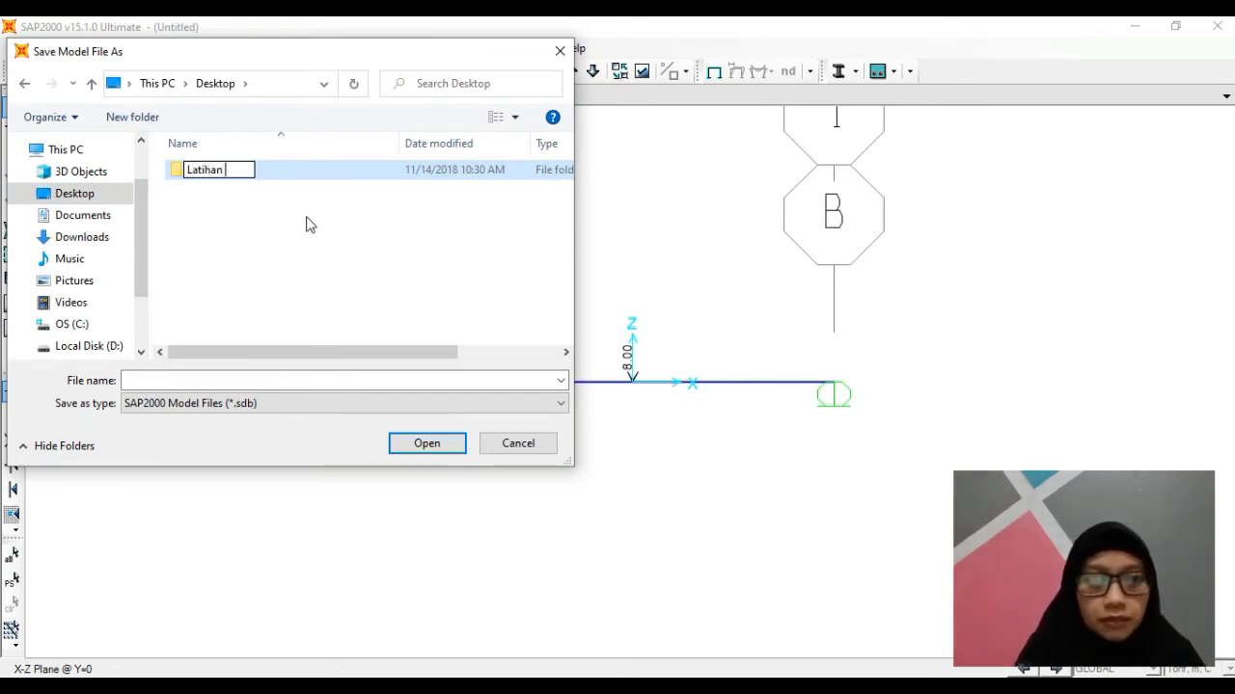
text(2)
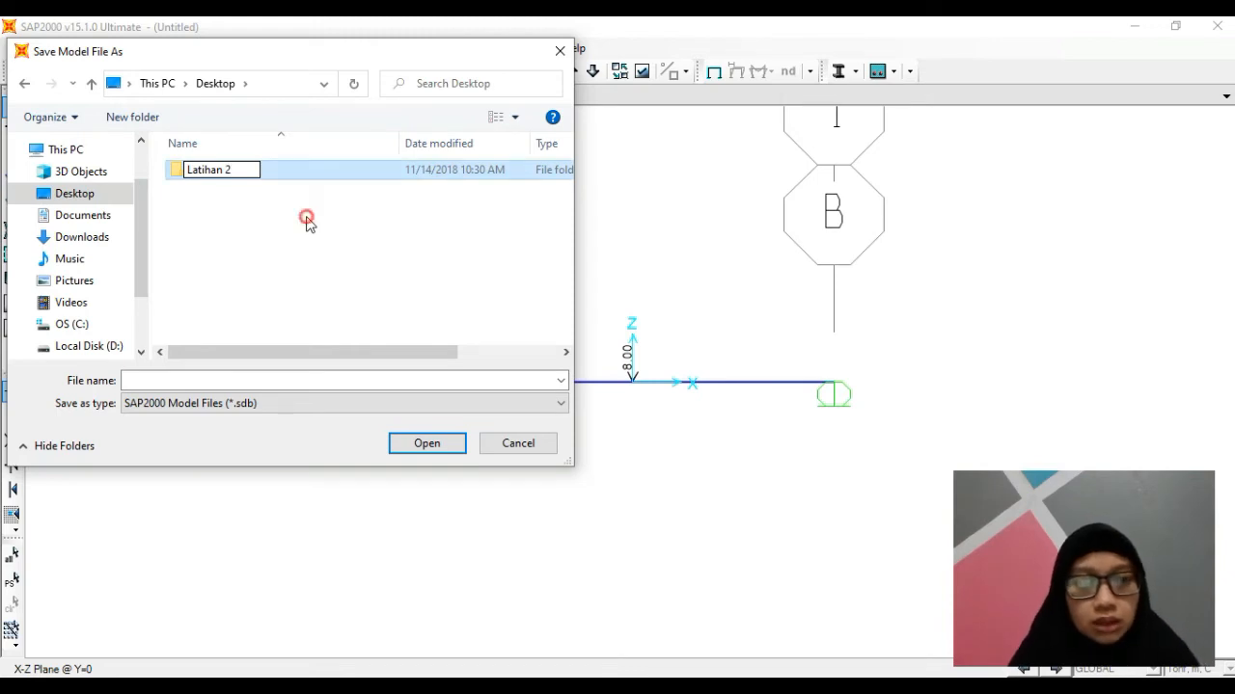
click(308, 235)
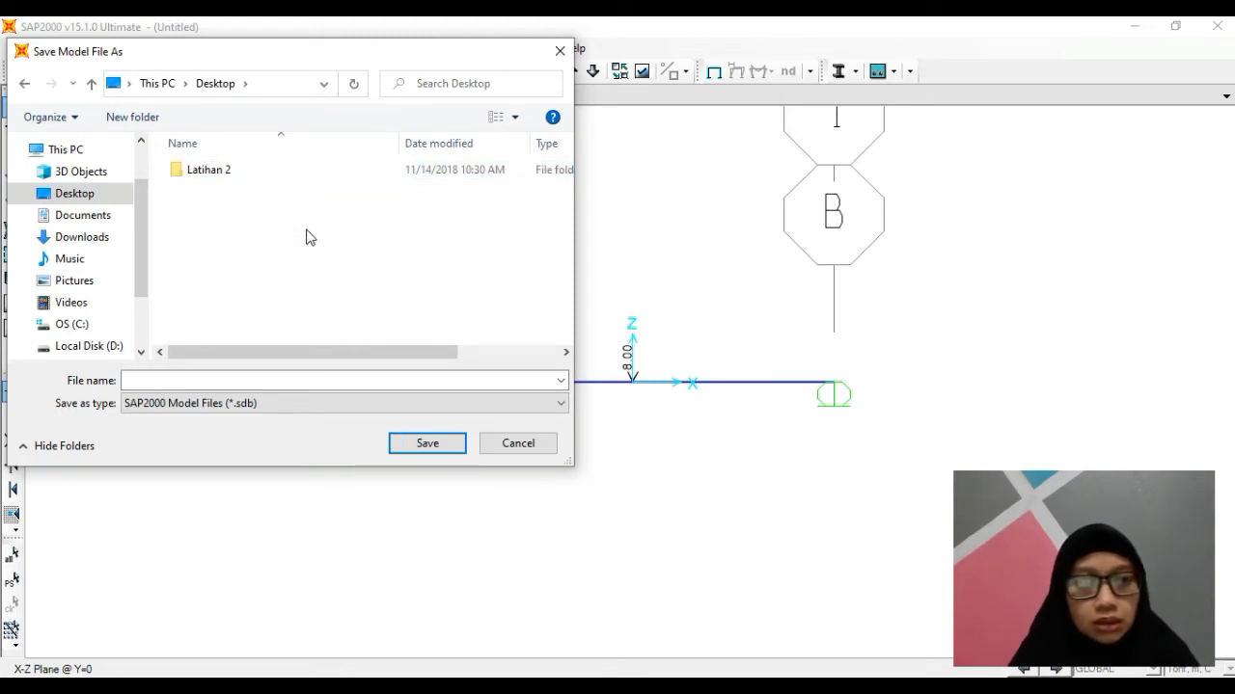
Save the model as "beam beton bertulang" in the Latihan 2 folder so the analysis runs.
double_click(218, 174)
click(228, 379)
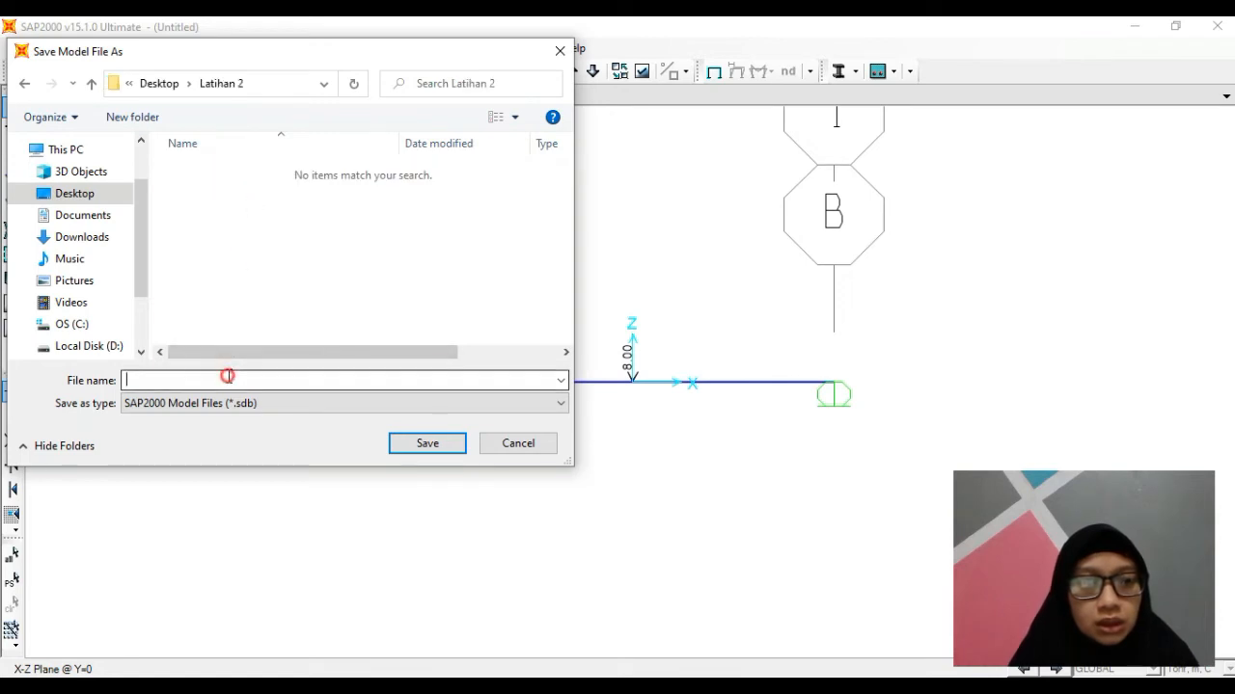
text(beam beton bertulang)
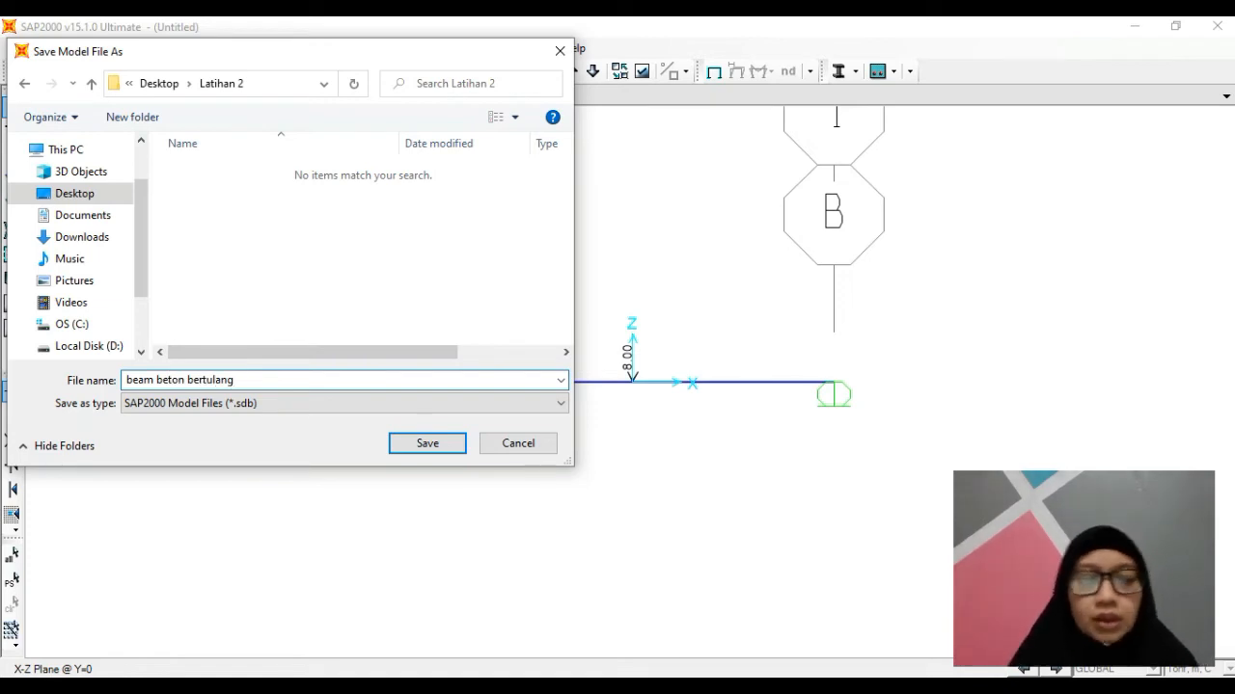
click(429, 444)
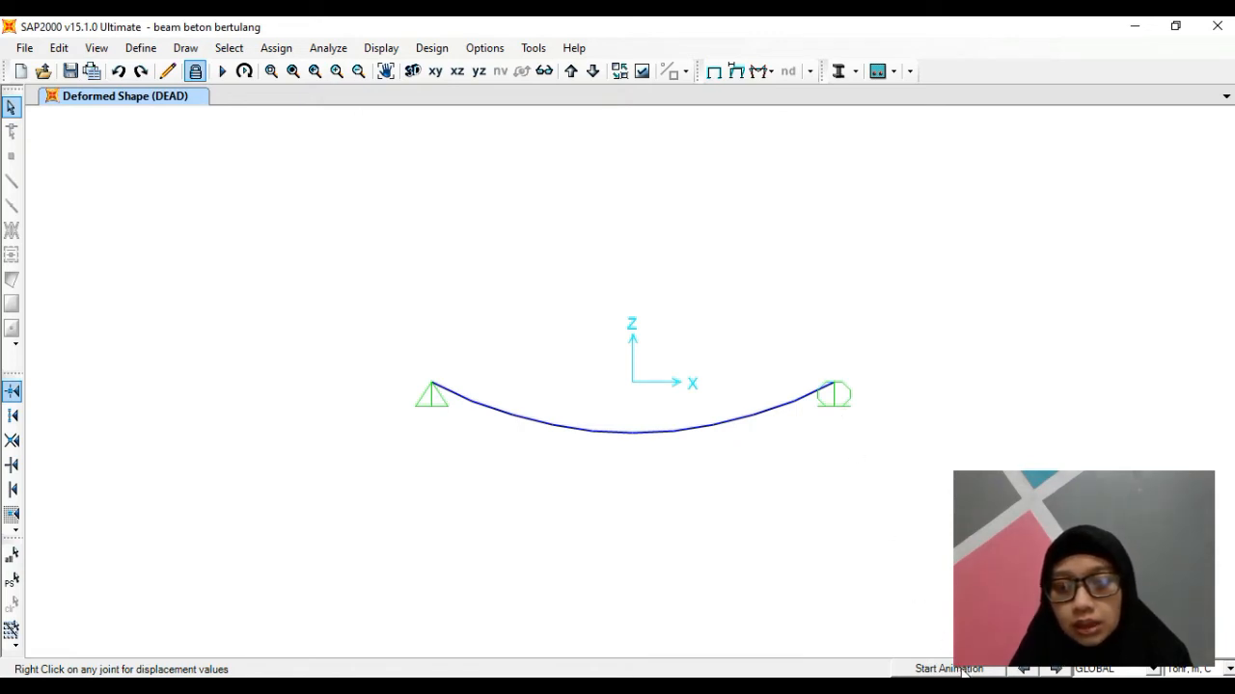
Play the deformed shape animation of the beam for the DEAD case and stop it.
click(964, 669)
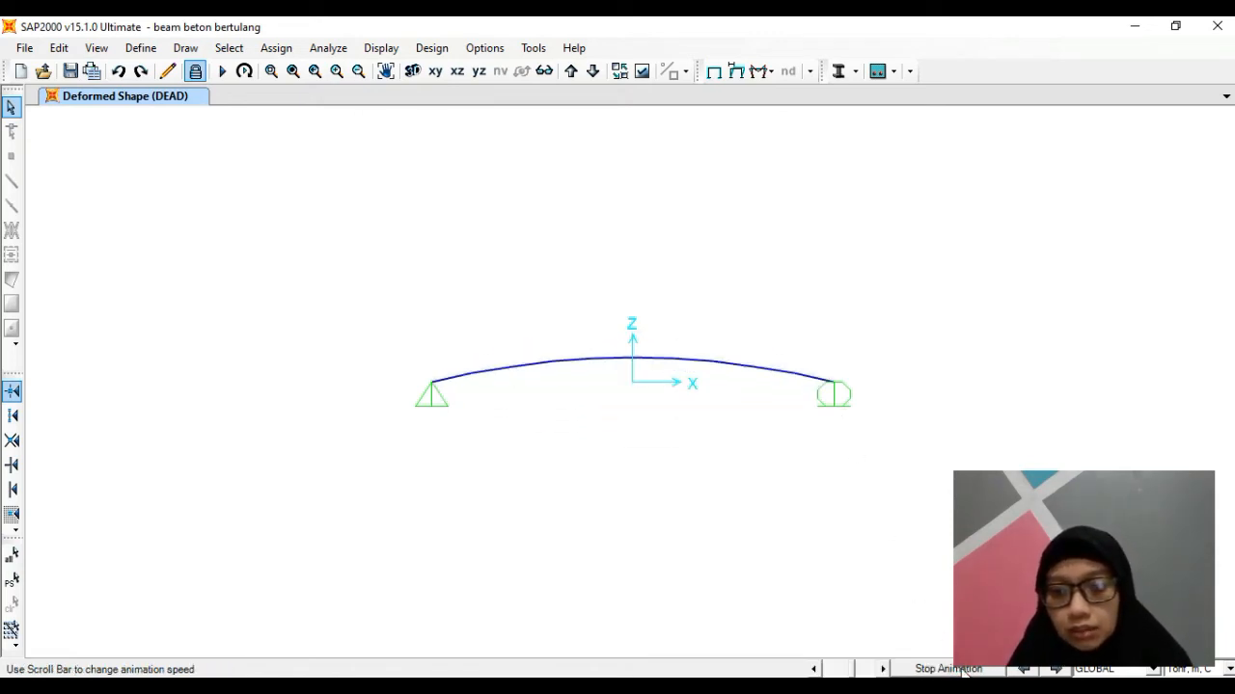
click(960, 669)
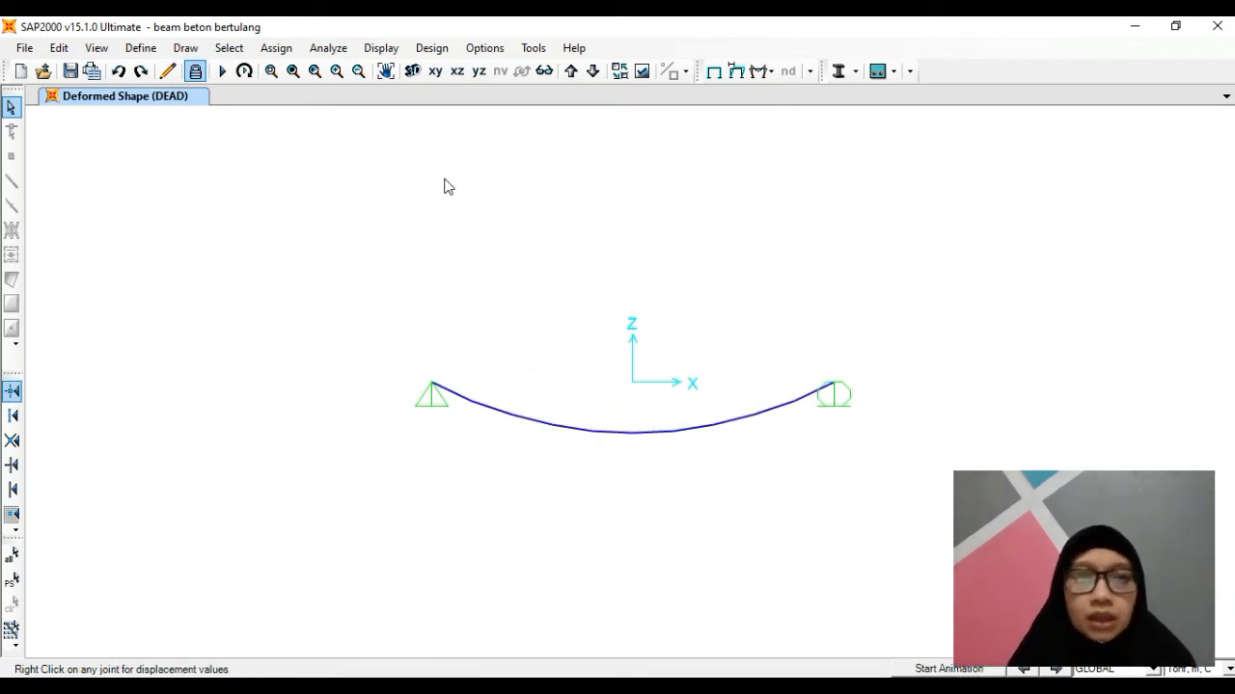
Display the beam's Moment 3-3 diagram for the 1.4DL combination with values shown on the diagram.
click(393, 50)
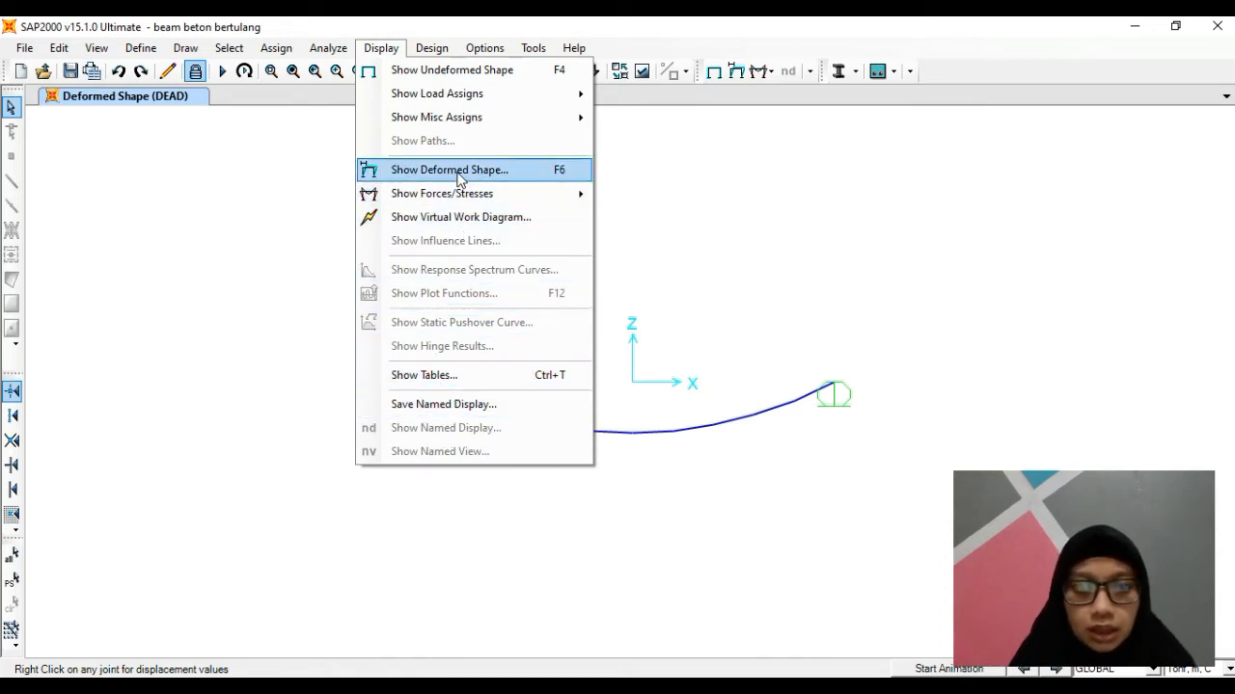
mouse_move(461, 194)
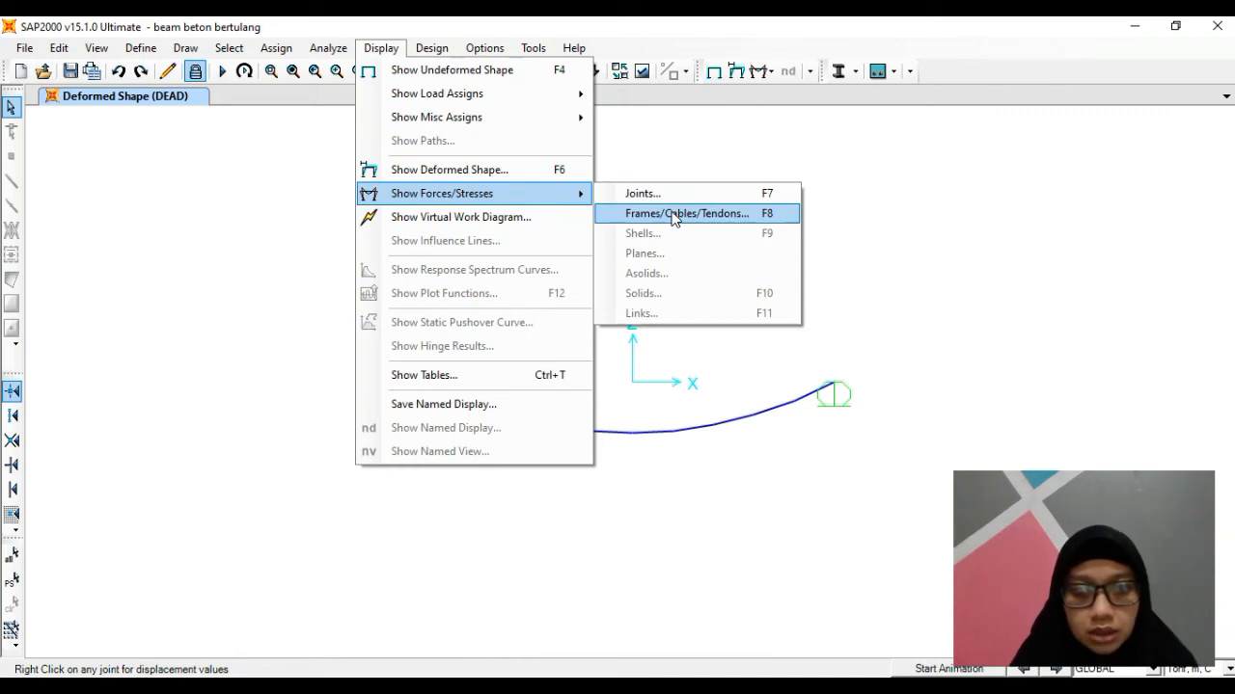
click(676, 214)
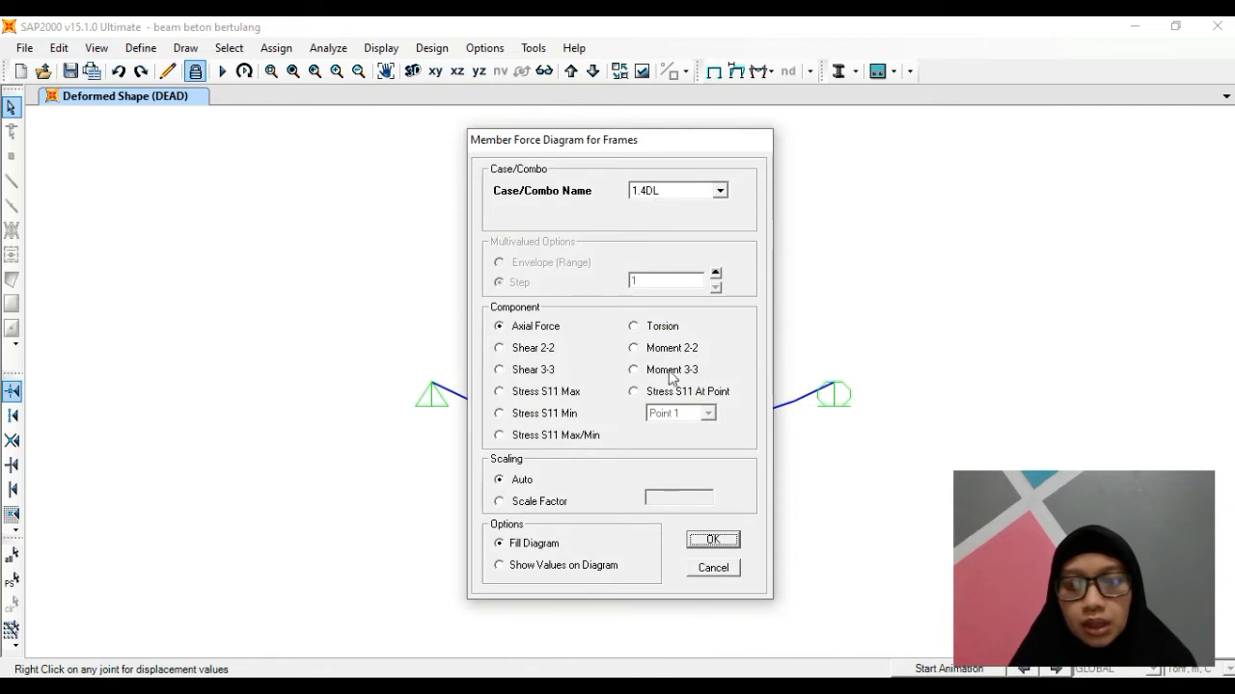
click(675, 373)
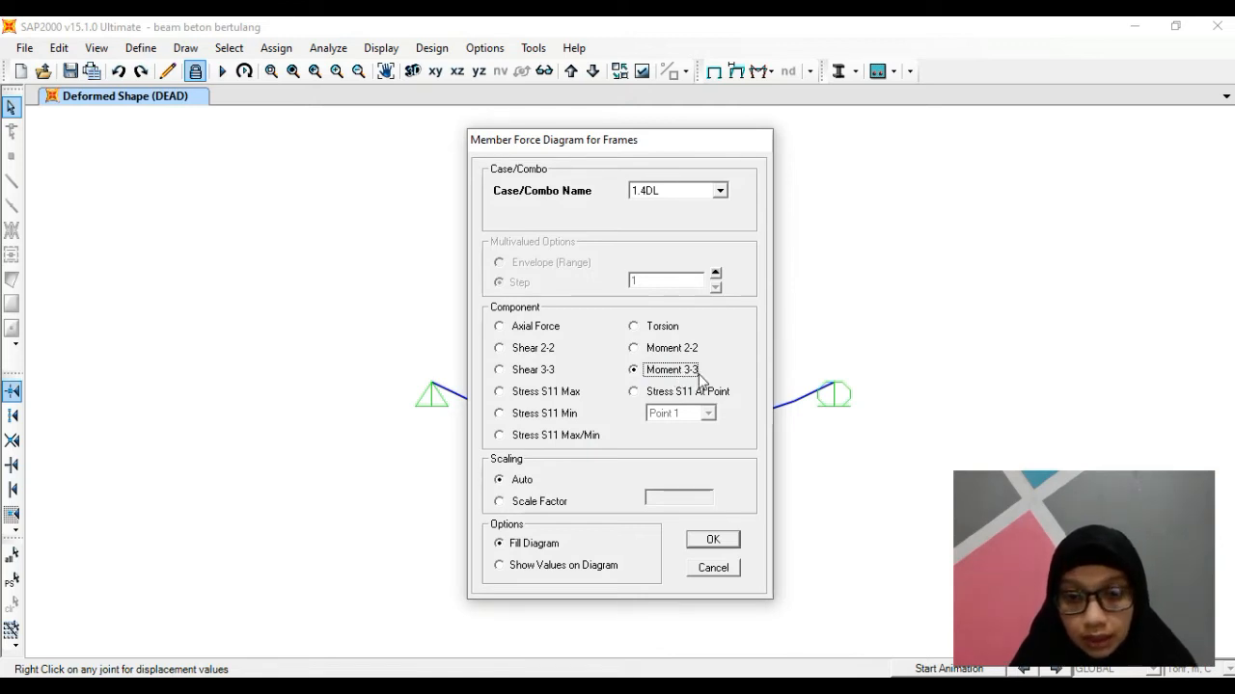
click(557, 571)
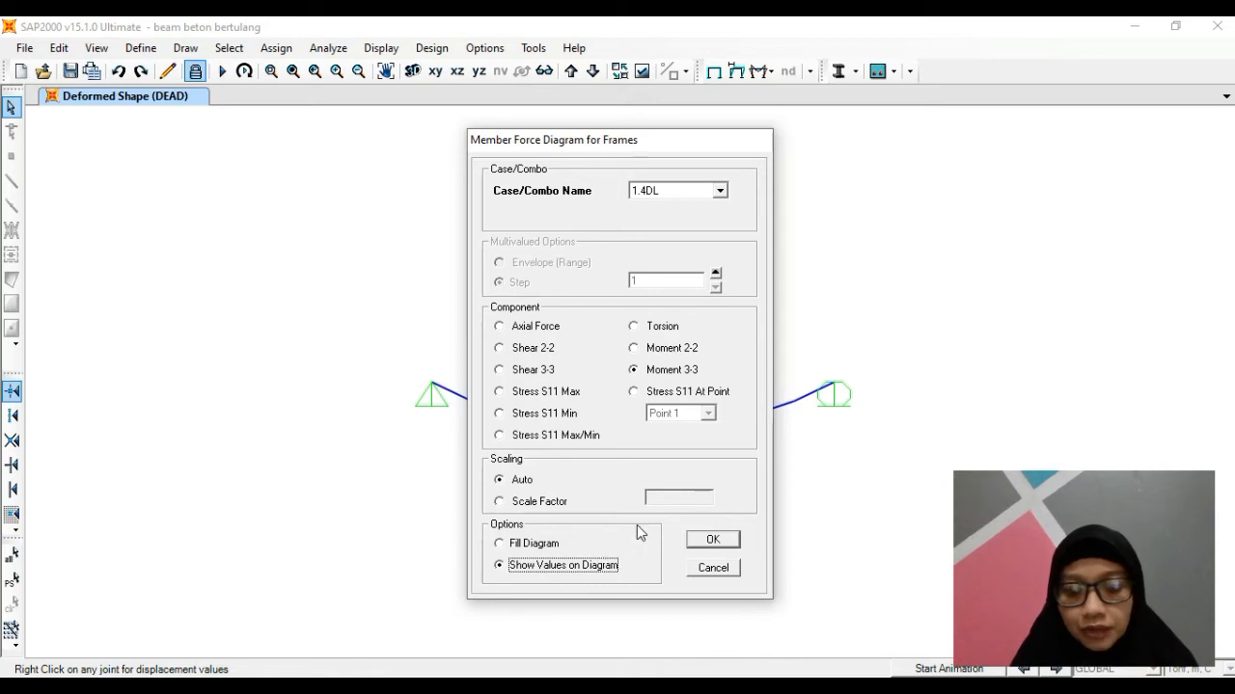
click(711, 542)
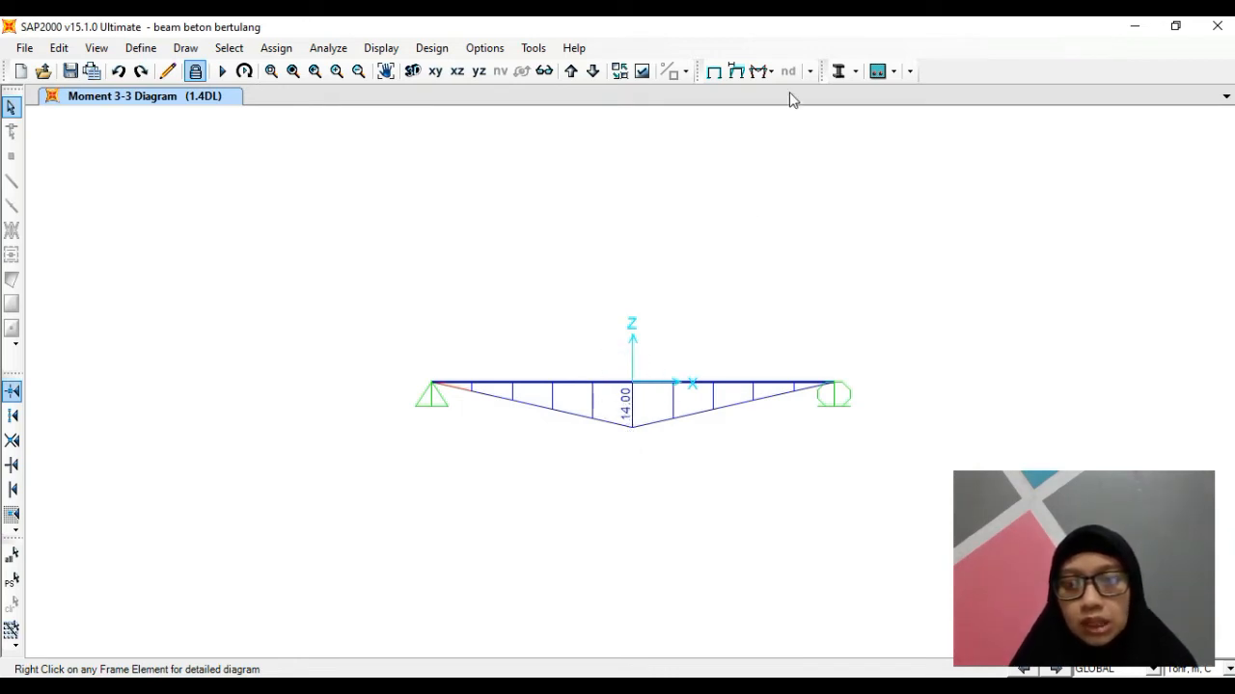
Display the beam's Shear 2-2 force diagram for the 1.4DL combination with values.
click(771, 71)
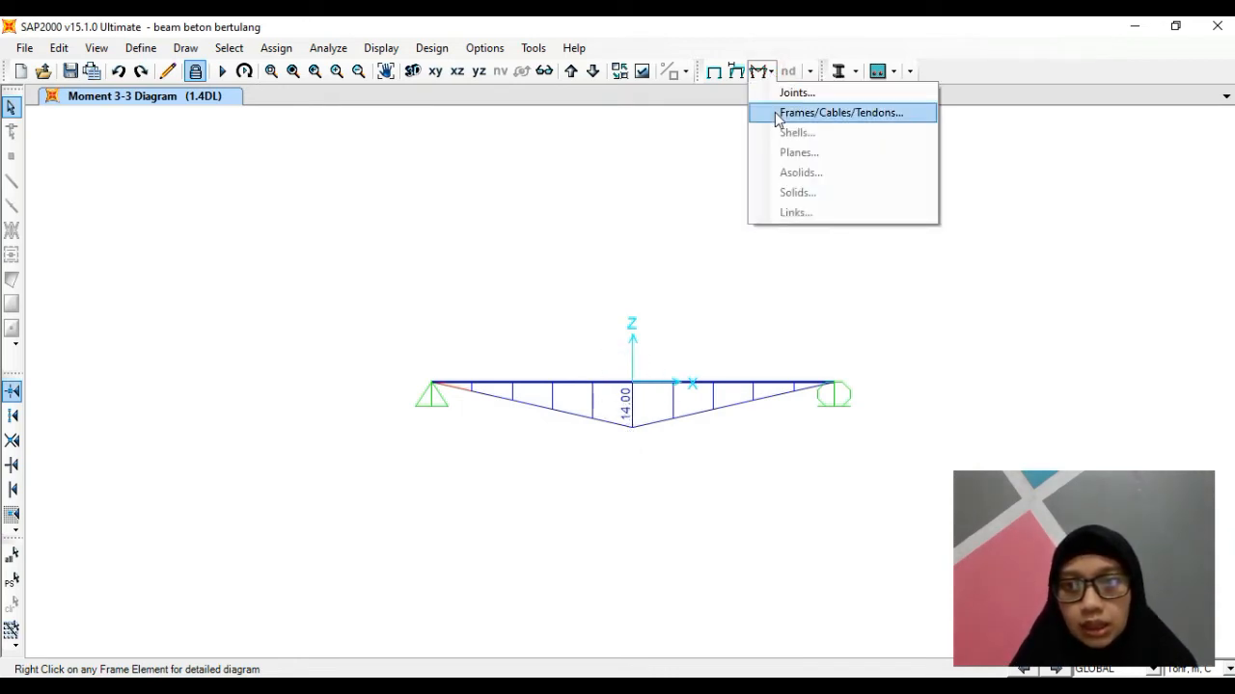
click(778, 113)
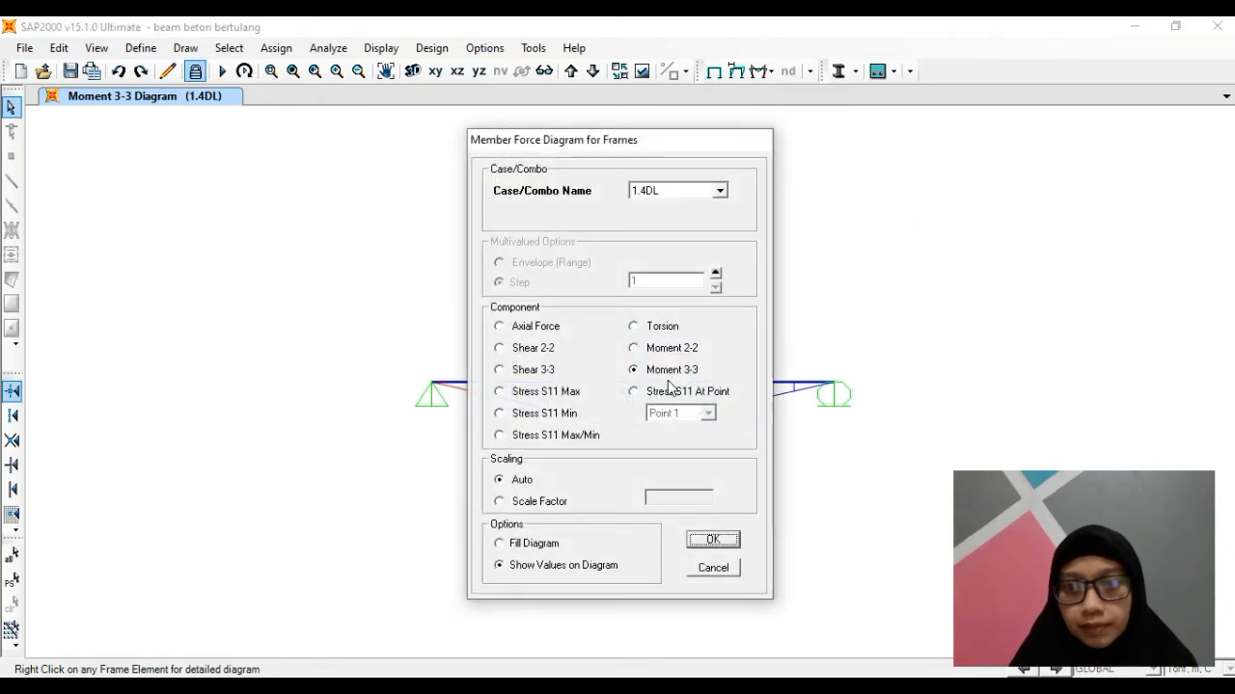
click(549, 351)
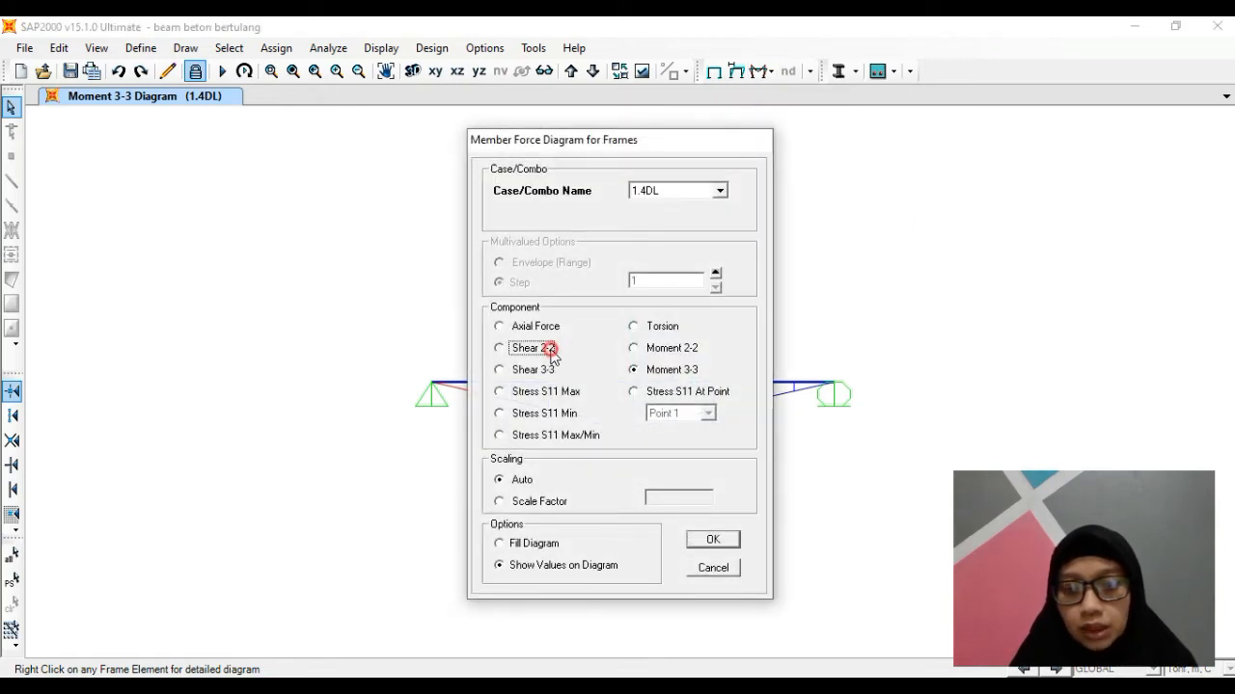
click(714, 540)
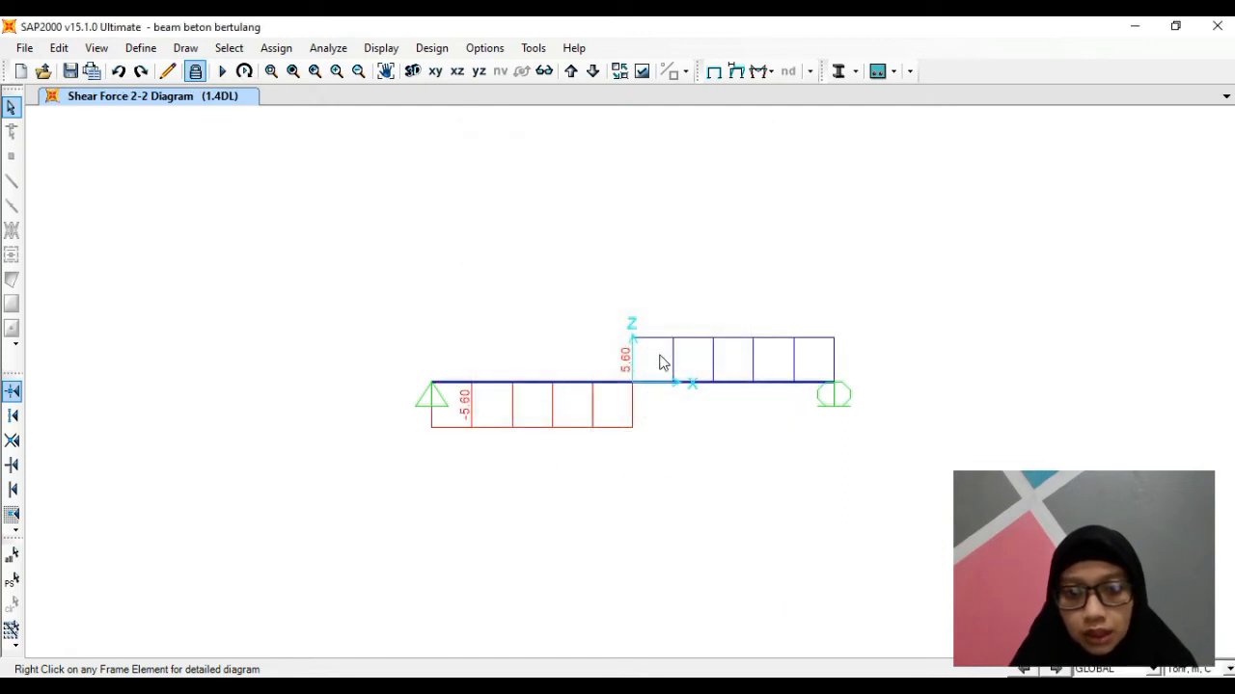
Display the beam's axial force diagram for the 1.4DL combination with values.
click(770, 71)
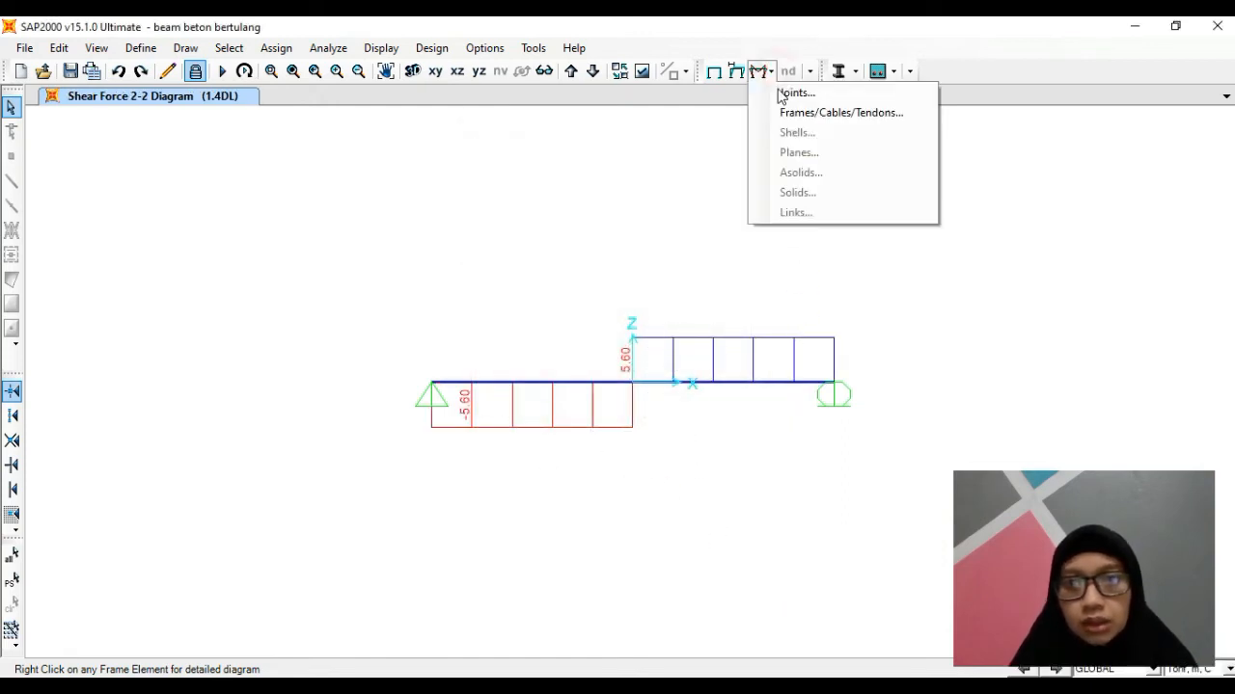
click(841, 113)
click(555, 335)
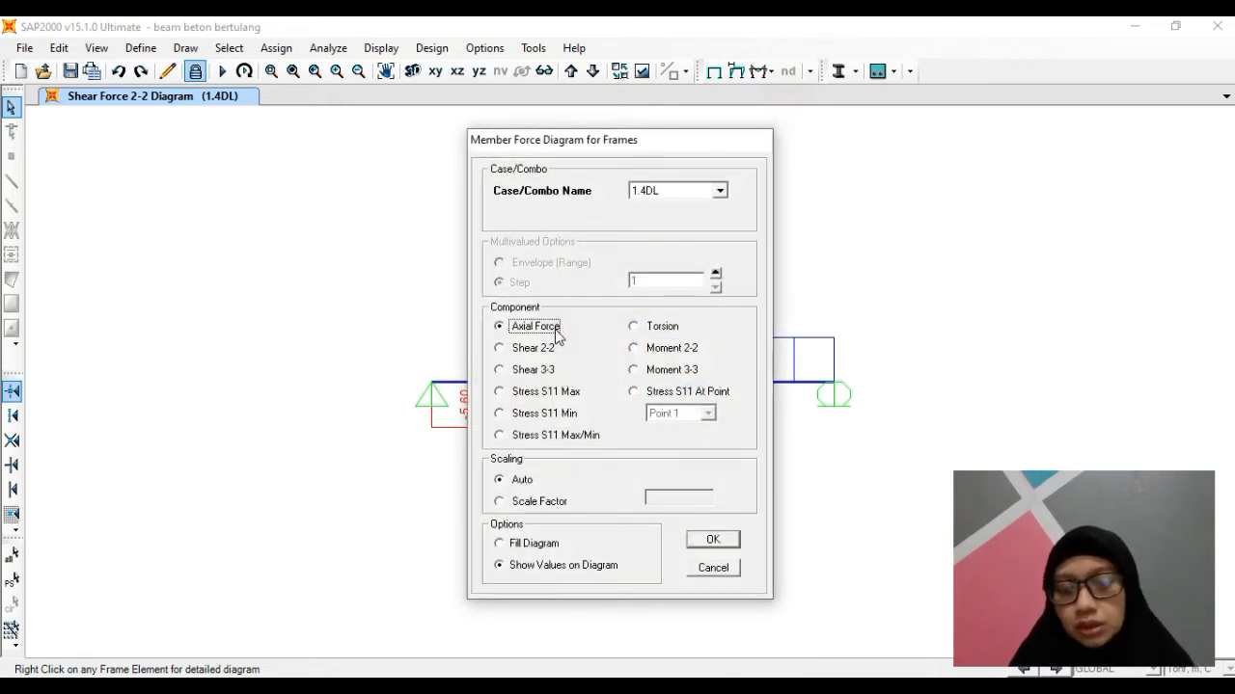
click(709, 543)
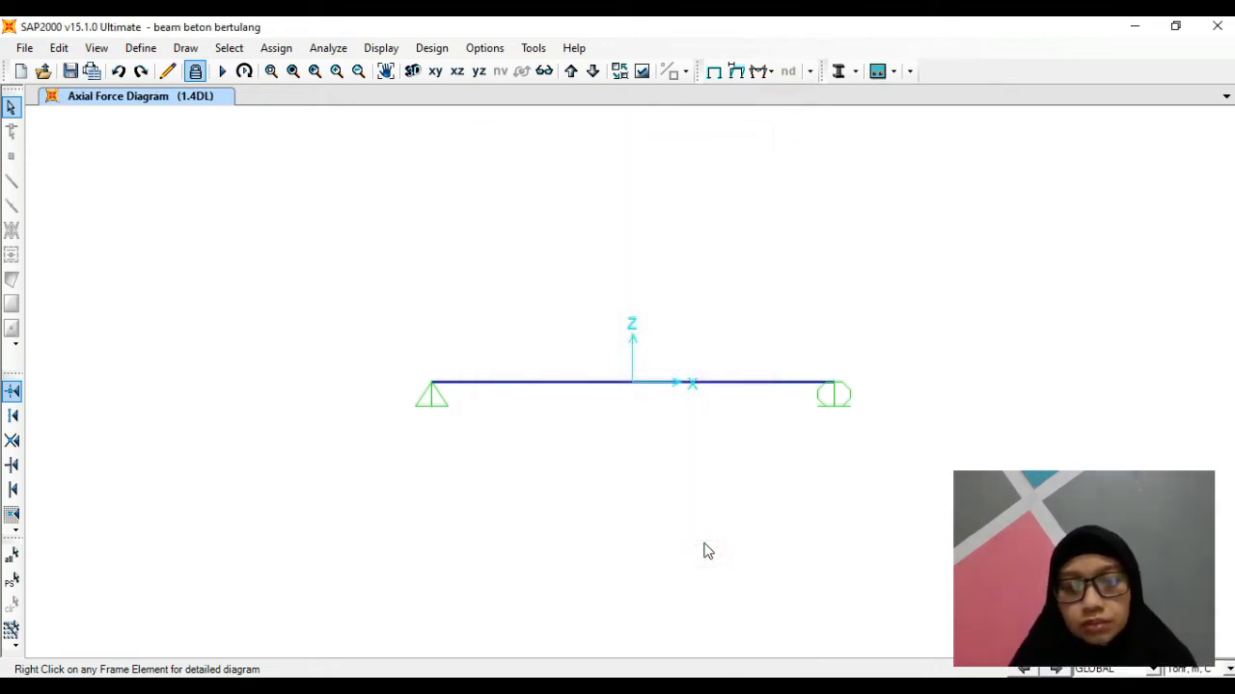
Switch the member force display back to the Moment 3-3 diagram for 1.4DL.
click(771, 74)
click(779, 113)
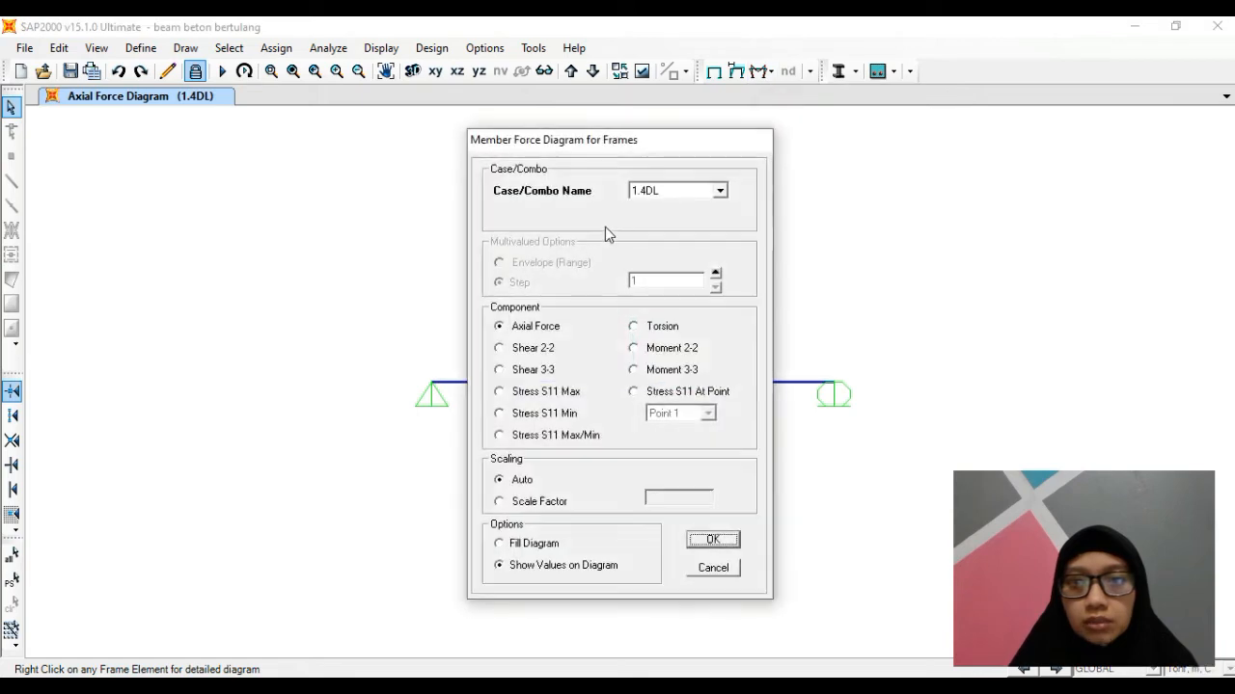
click(672, 369)
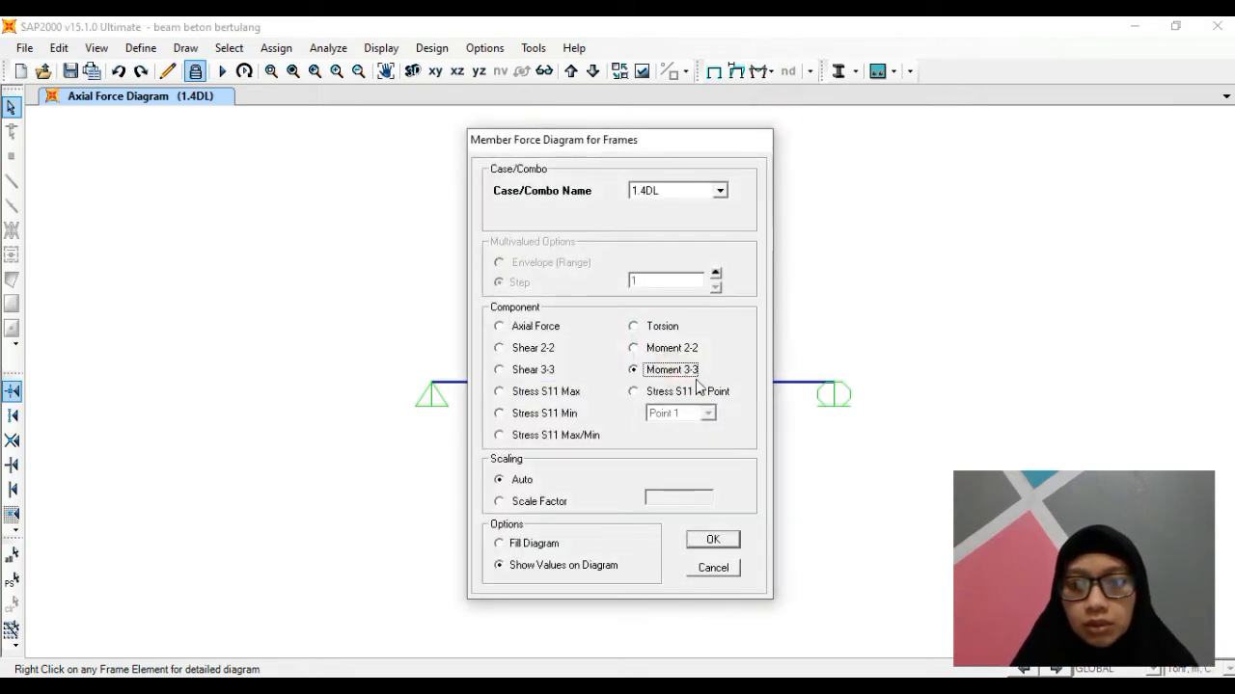
click(713, 539)
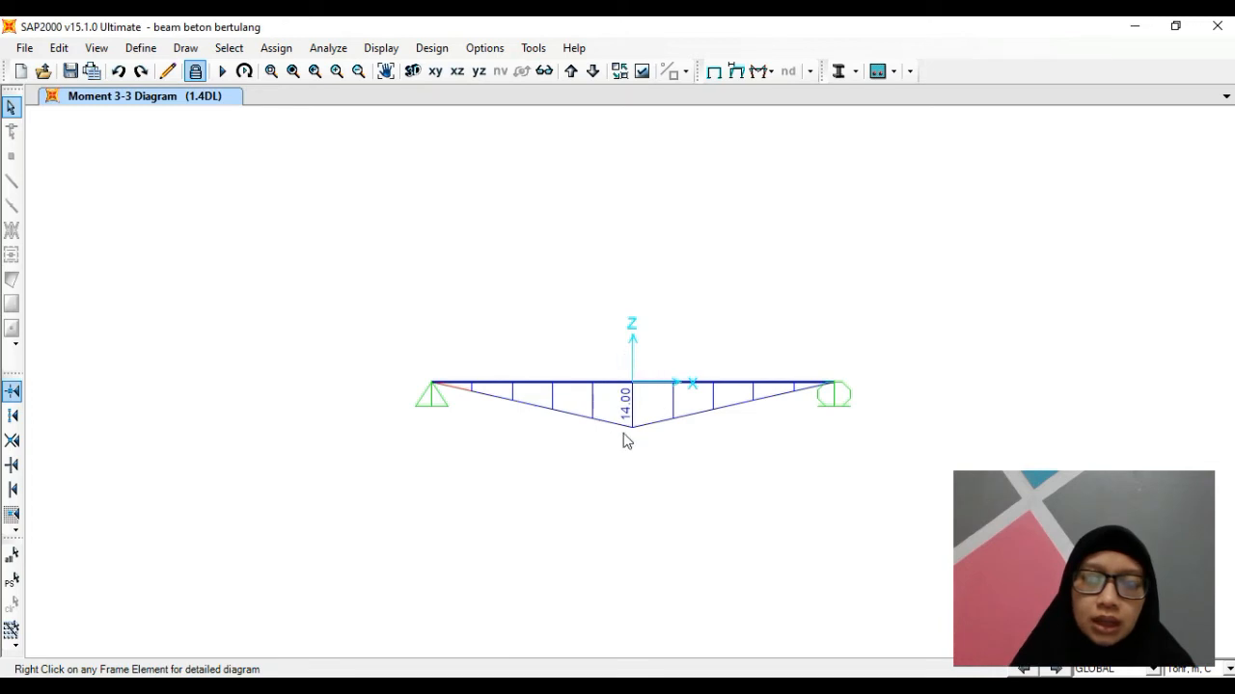
Unlock the model, deleting the analysis results, and set the DEAD load pattern's self weight multiplier to 1.
click(195, 71)
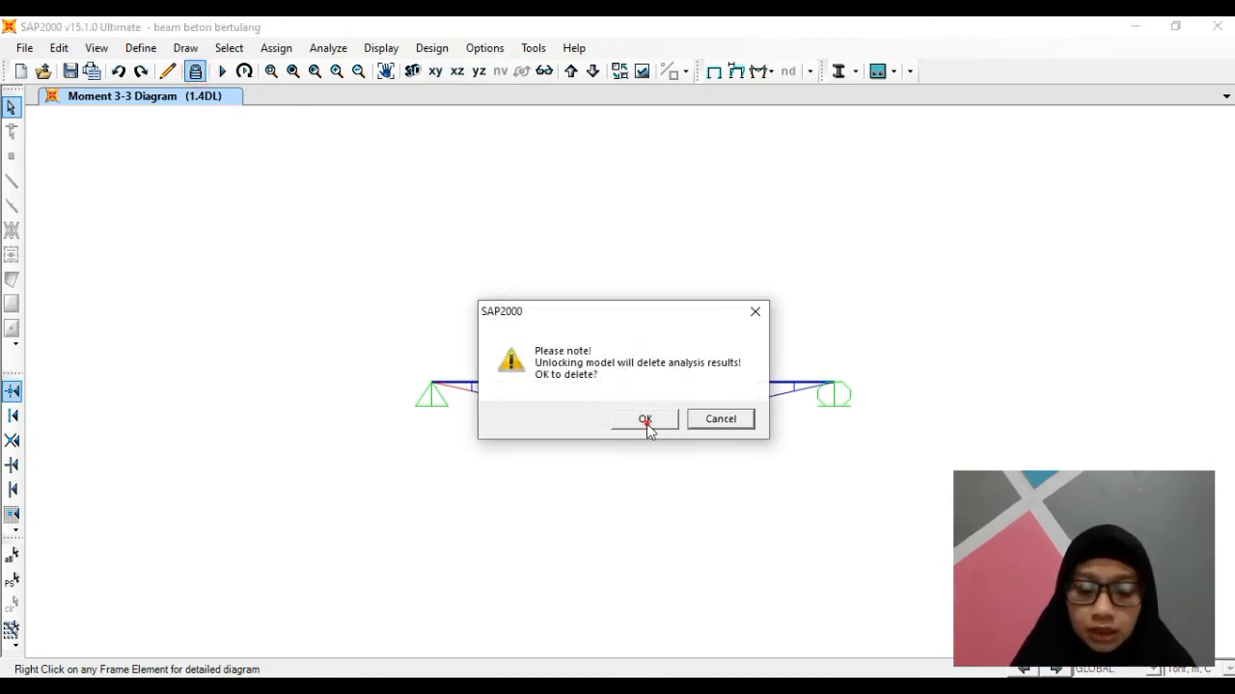
click(645, 421)
click(145, 51)
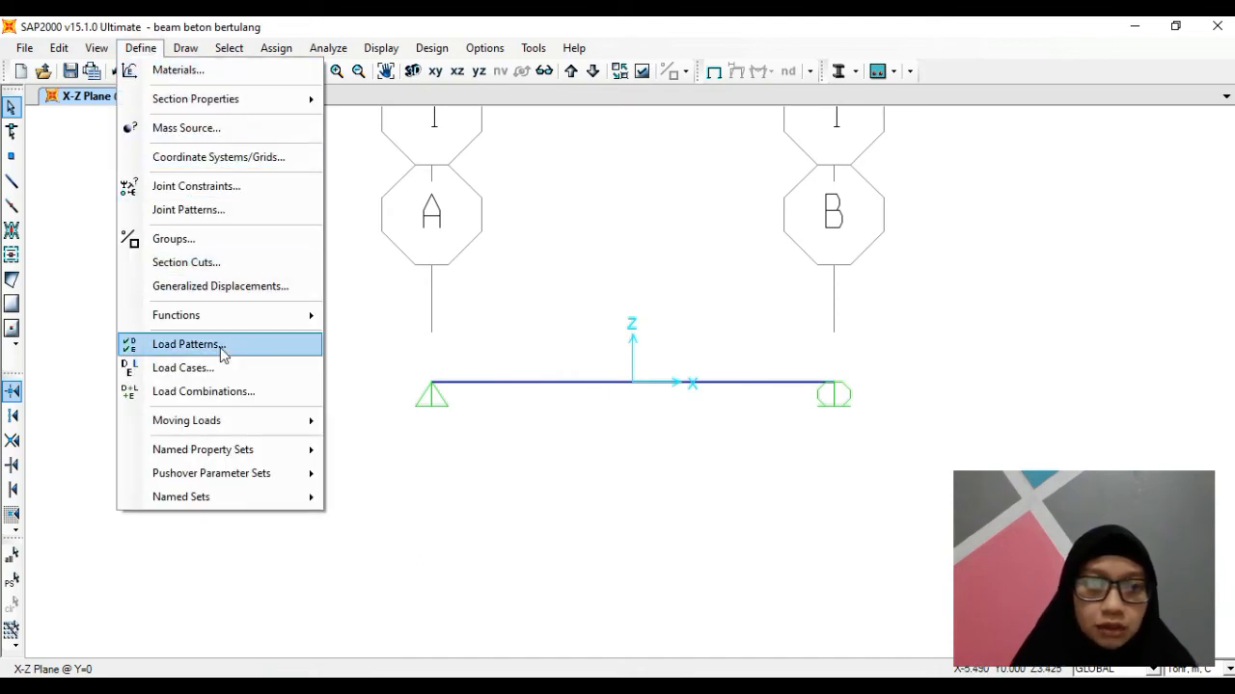
click(221, 353)
click(585, 320)
text(1)
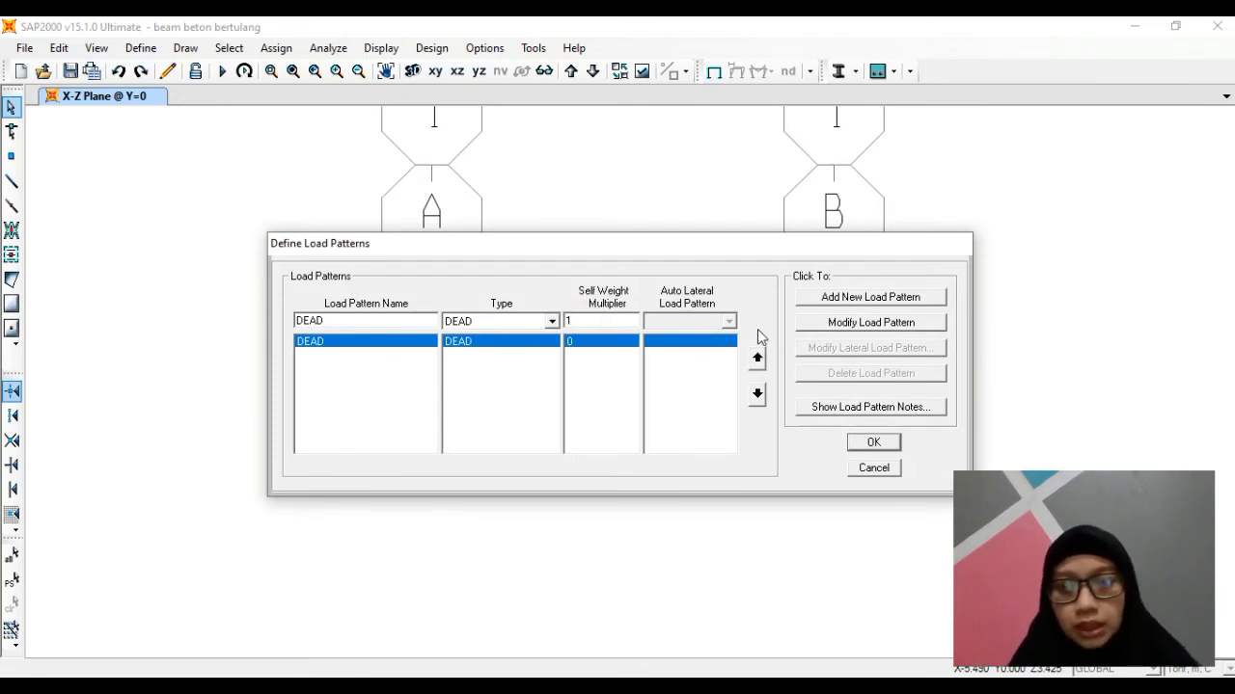
click(843, 320)
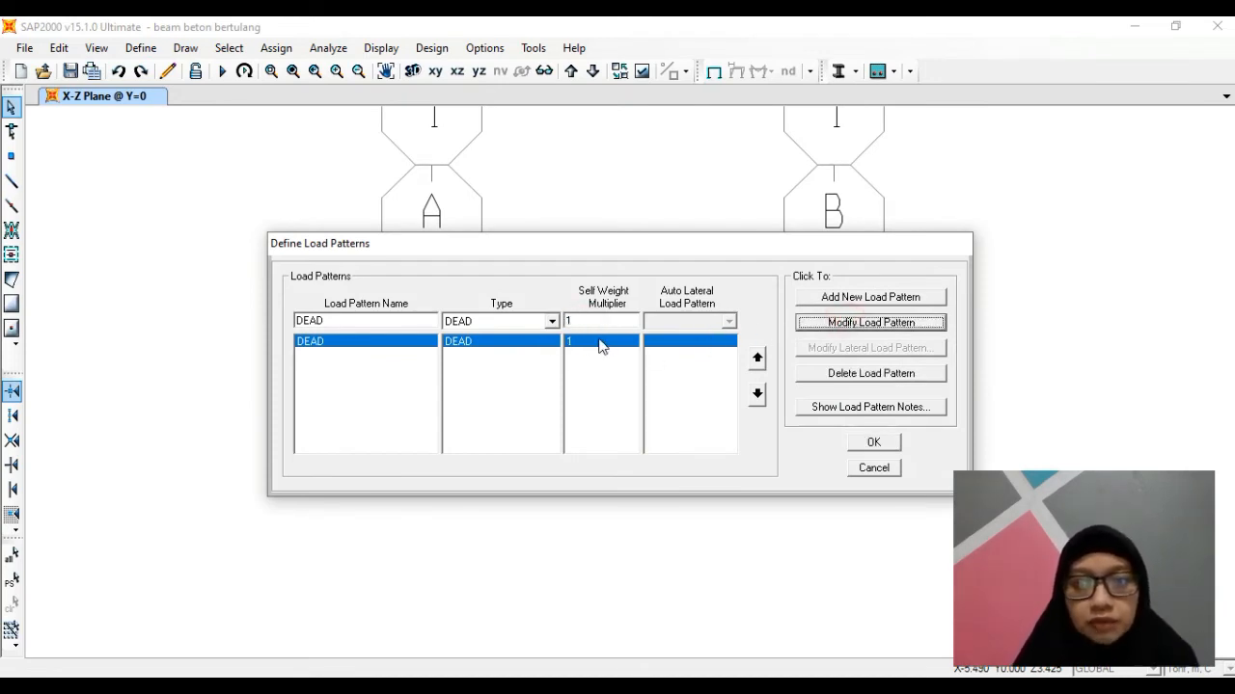
click(874, 442)
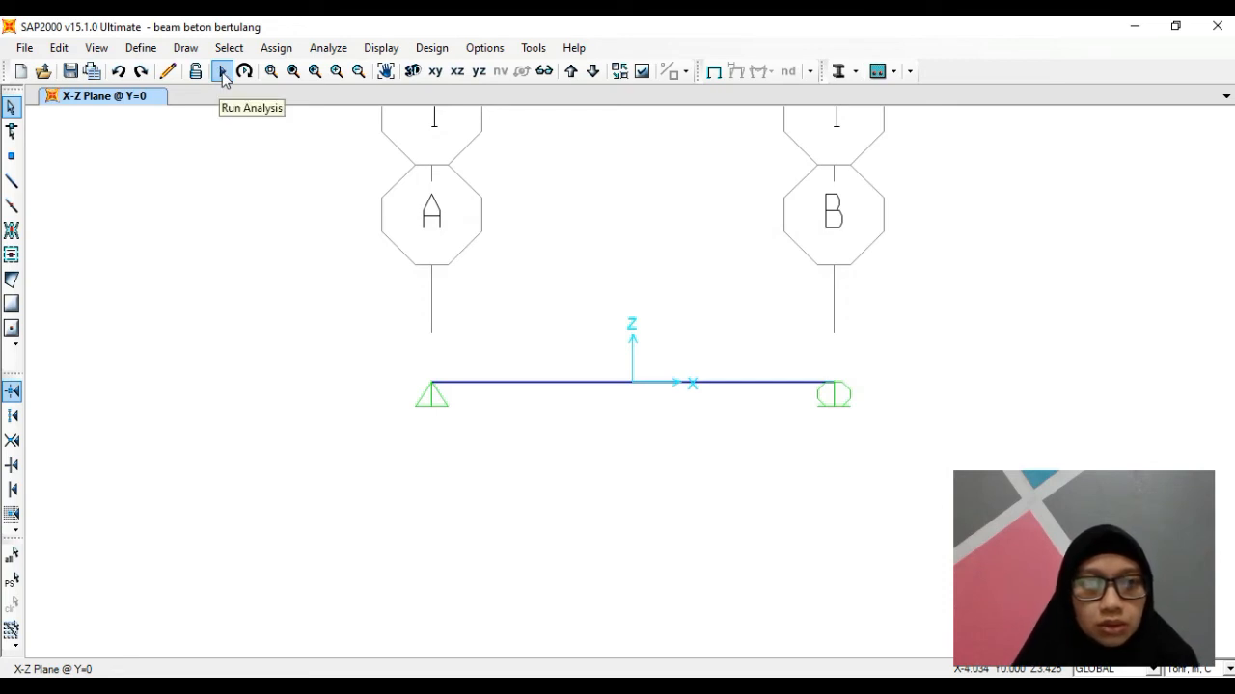
Run the analysis again with the beam's self weight included.
click(326, 47)
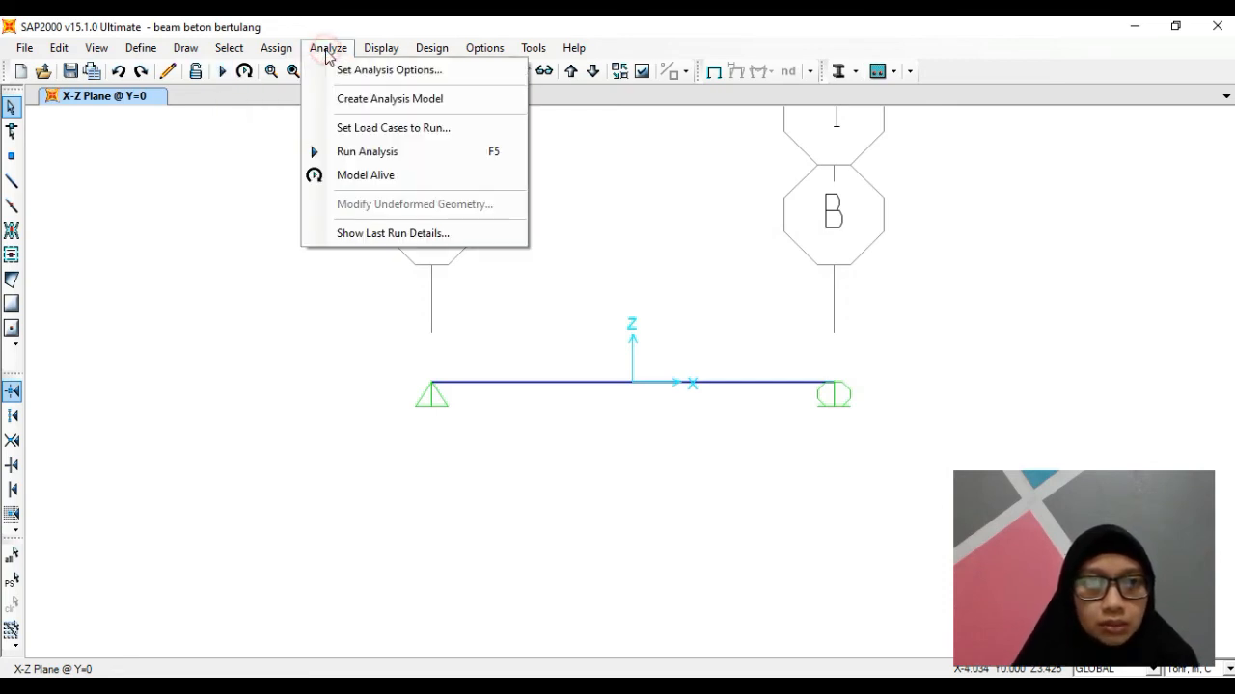
click(365, 152)
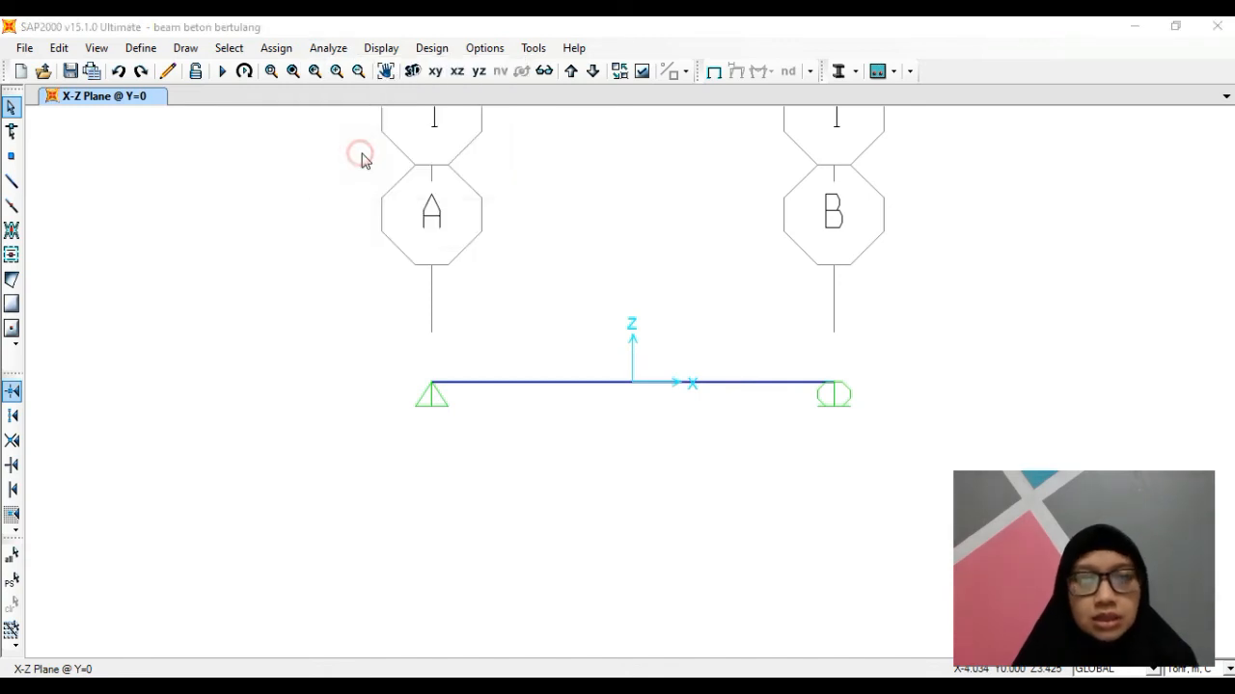
click(837, 461)
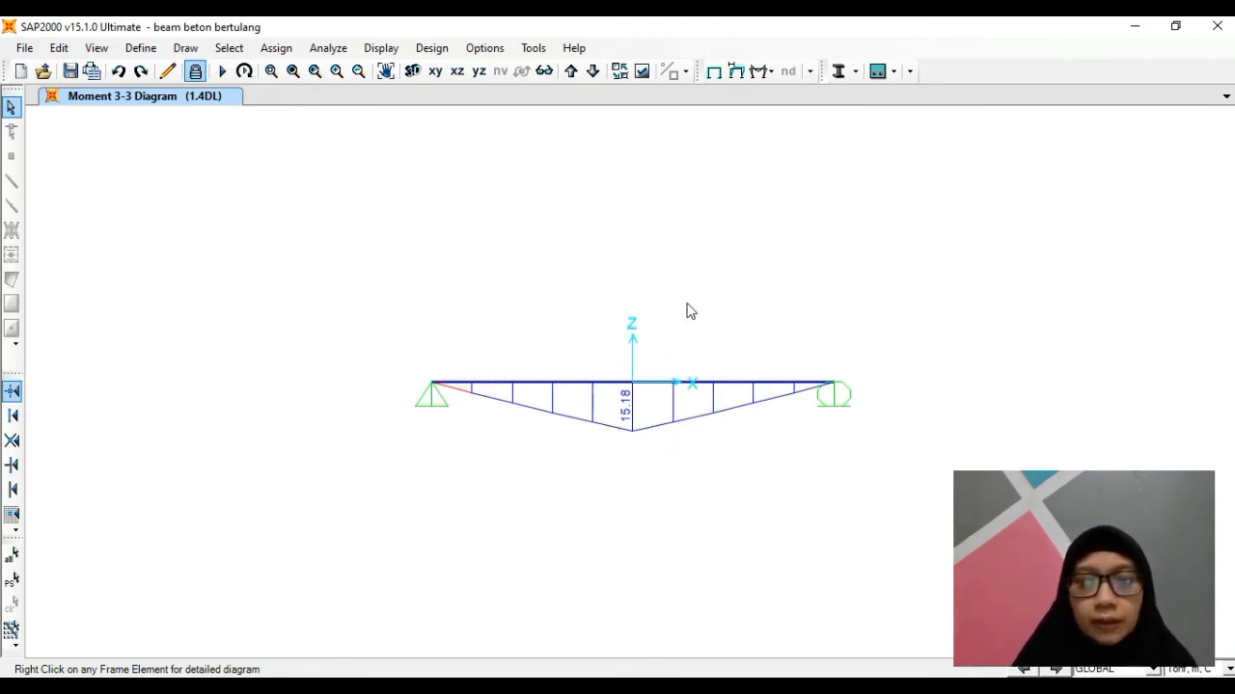
Run the concrete frame design check of the beam and set the display units to Kgf, cm, C.
click(433, 47)
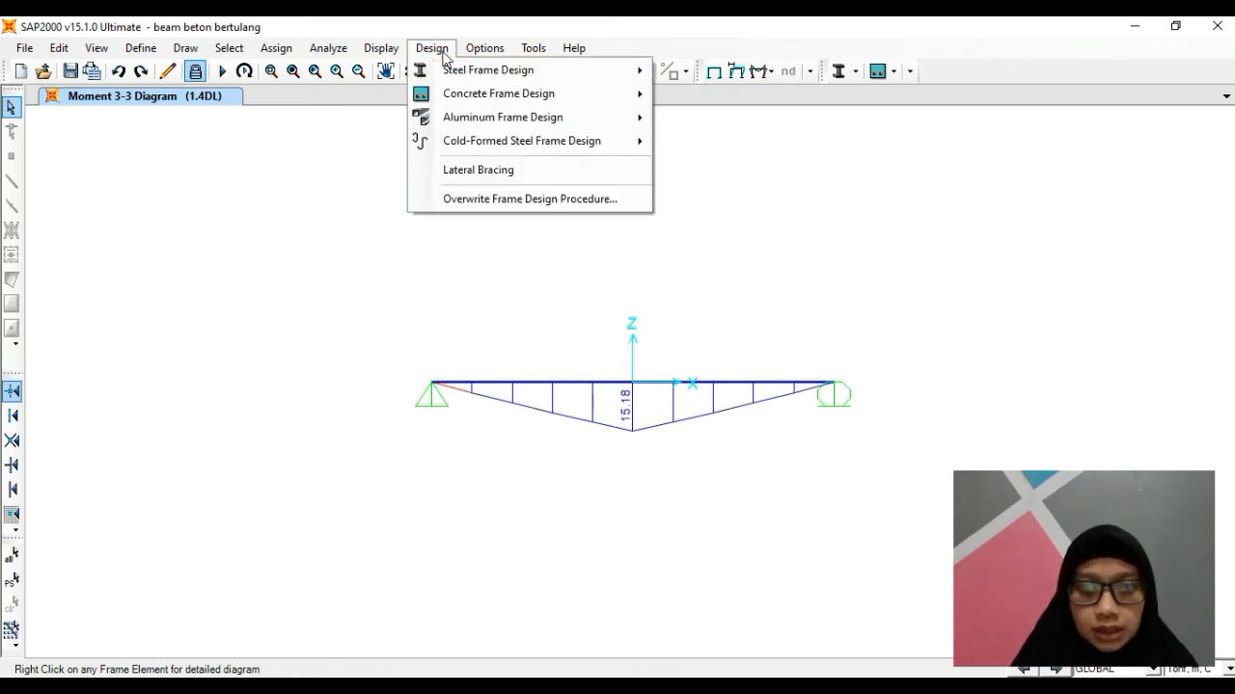
mouse_move(485, 103)
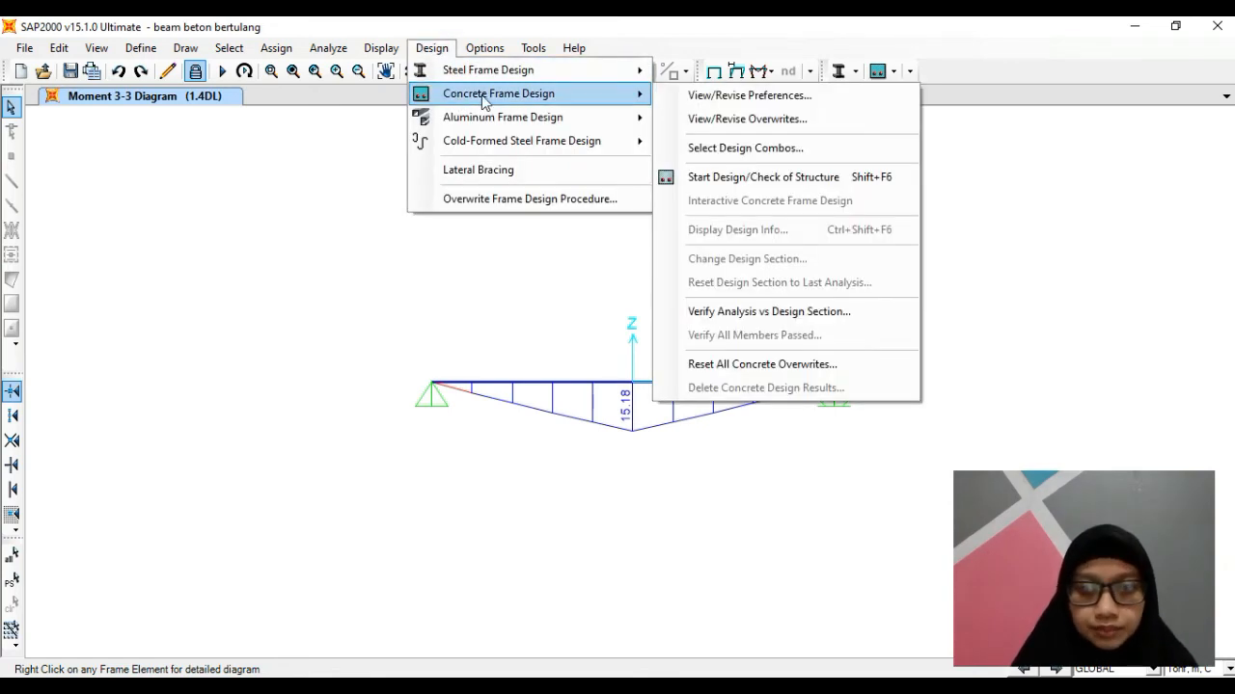
click(786, 179)
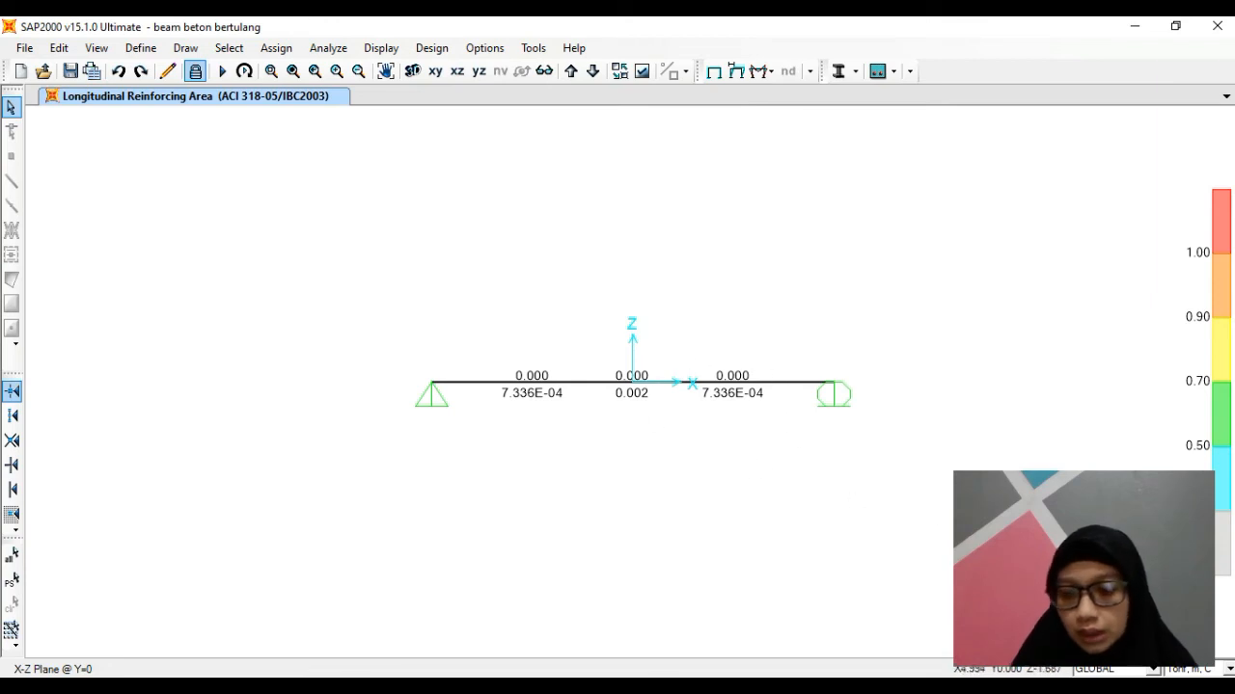
click(1229, 668)
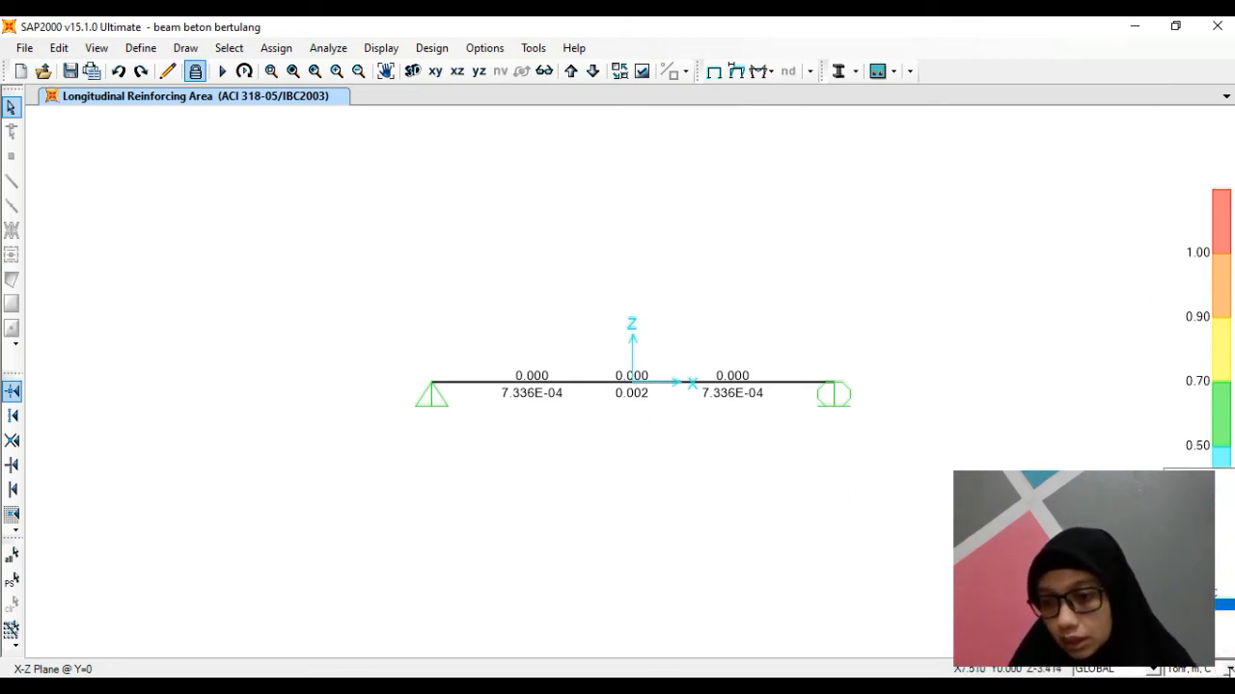
click(1196, 625)
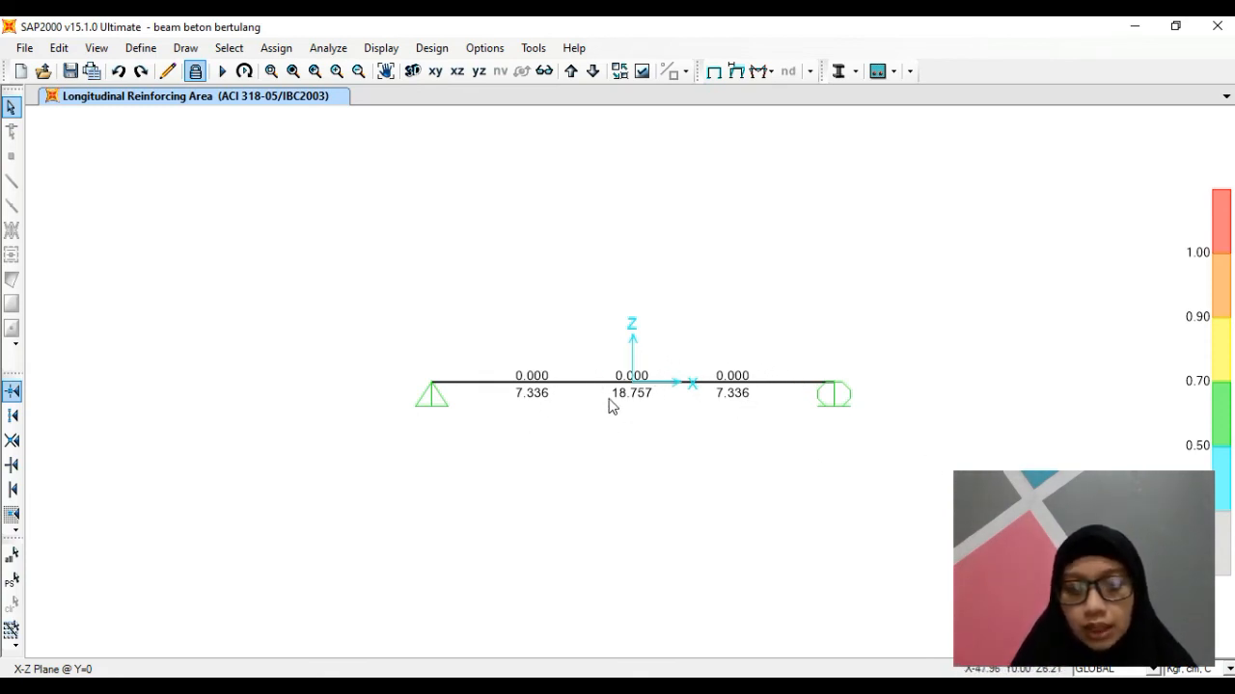
Switch to BUKU KOMPUTASI.pdf in the browser and examine how Chapter 3 determines the beam's longitudinal bars and stirrups.
click(536, 687)
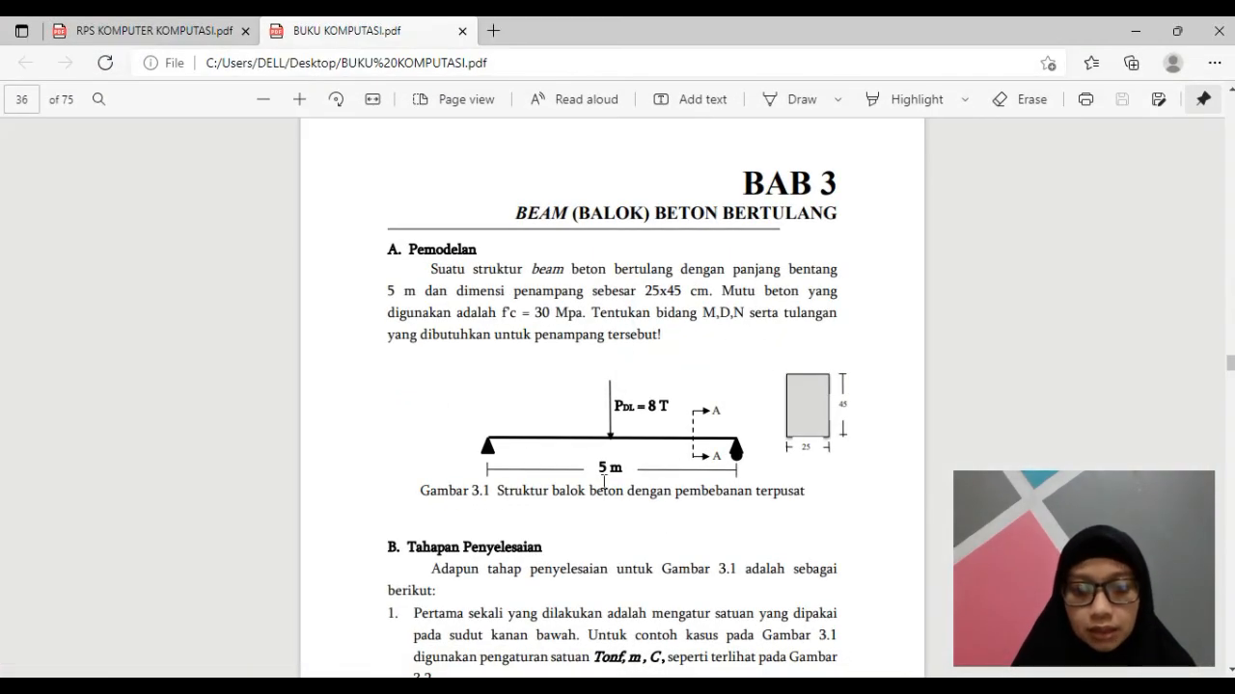
scroll(739, 449, down, 8)
scroll(612, 395, down, 20)
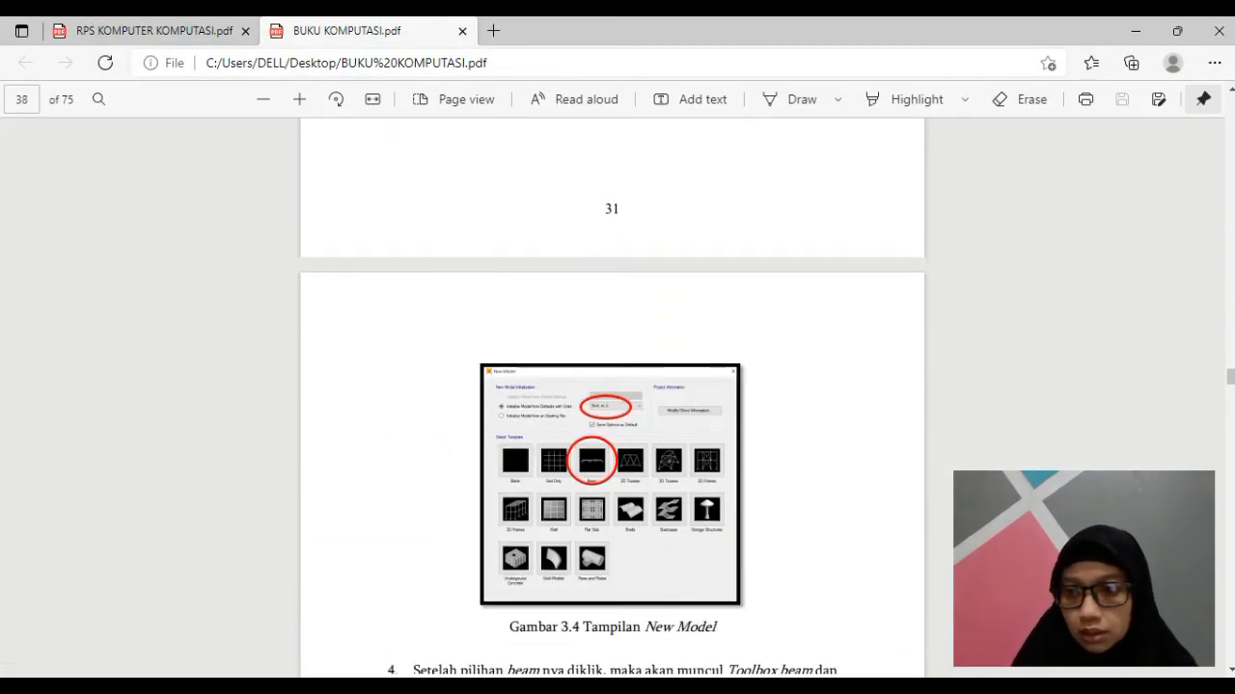
scroll(818, 441, down, 10)
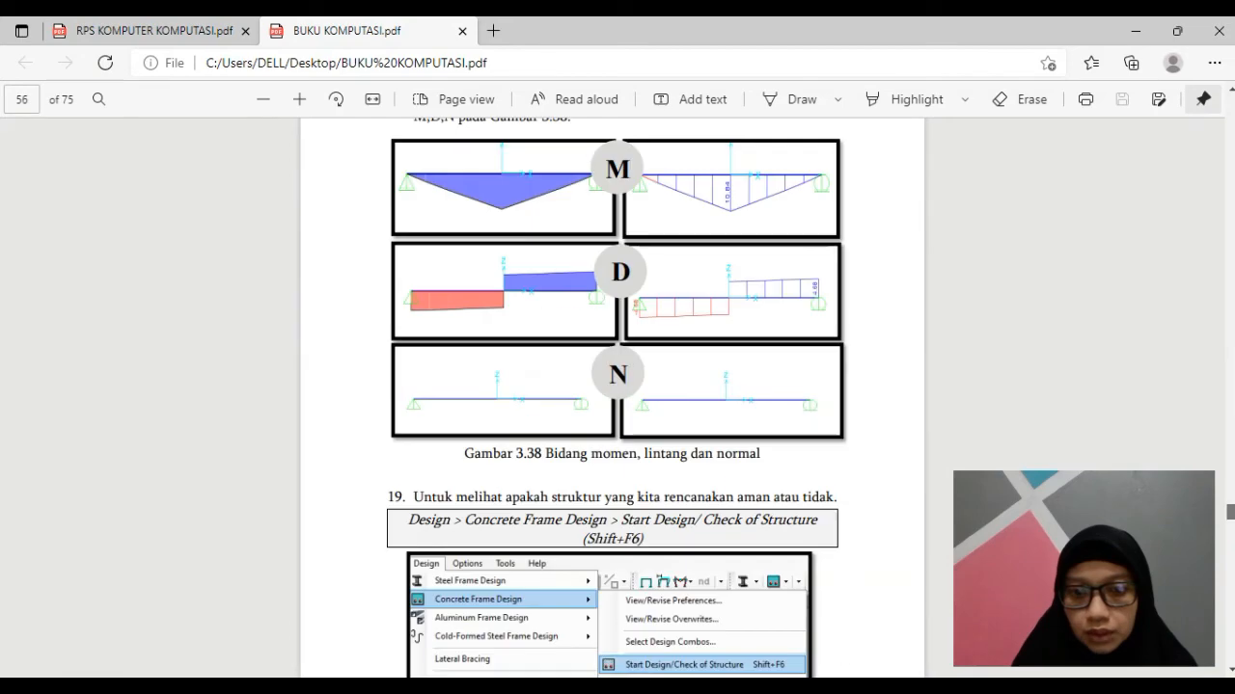
scroll(818, 442, down, 1)
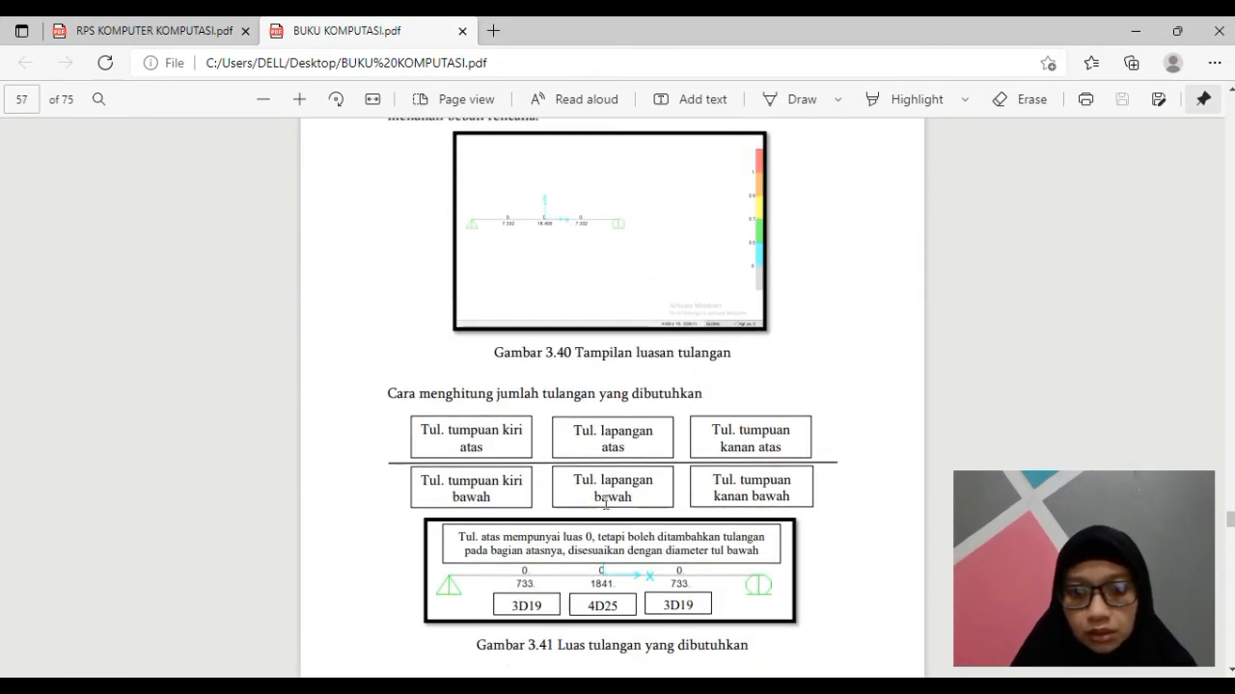
scroll(604, 495, down, 2)
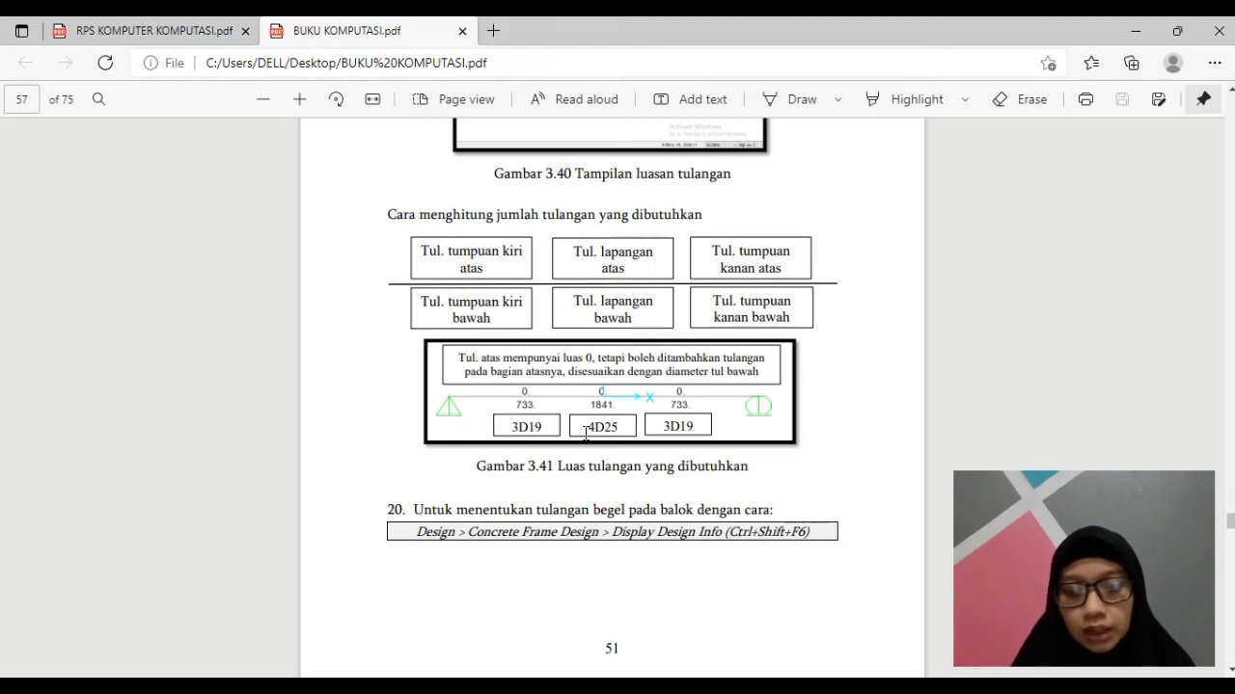
scroll(585, 434, down, 7)
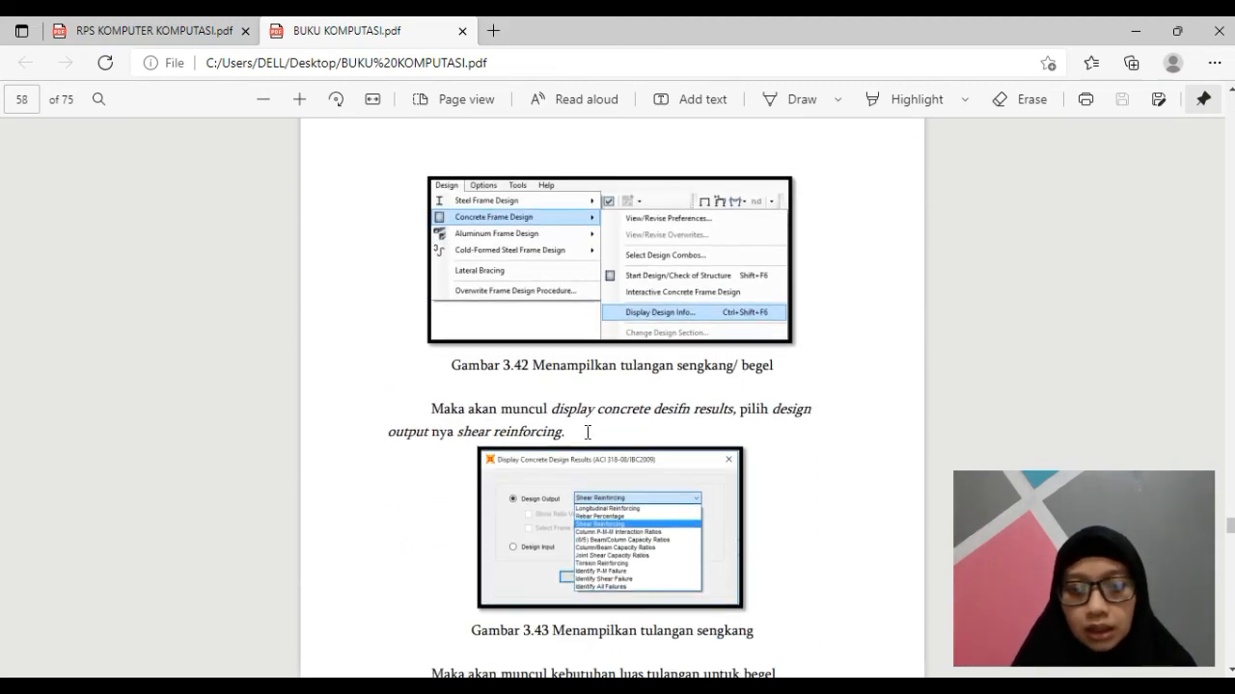
scroll(594, 436, down, 5)
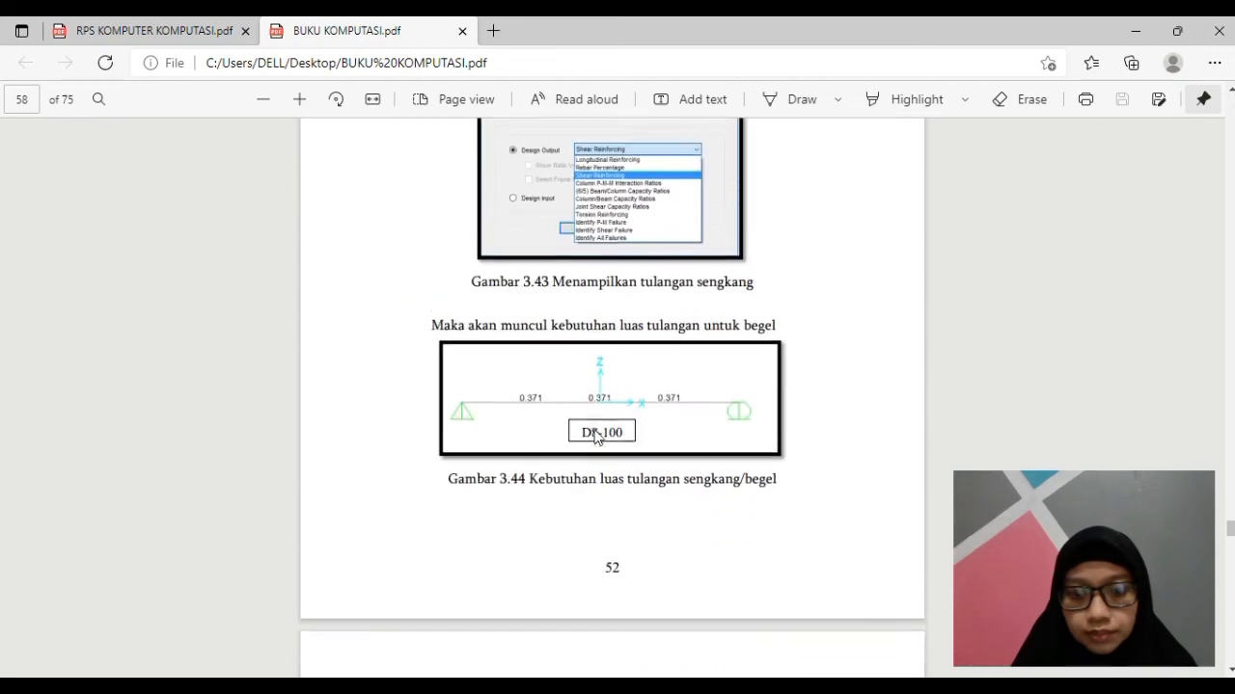
scroll(621, 310, up, 1)
scroll(620, 307, up, 10)
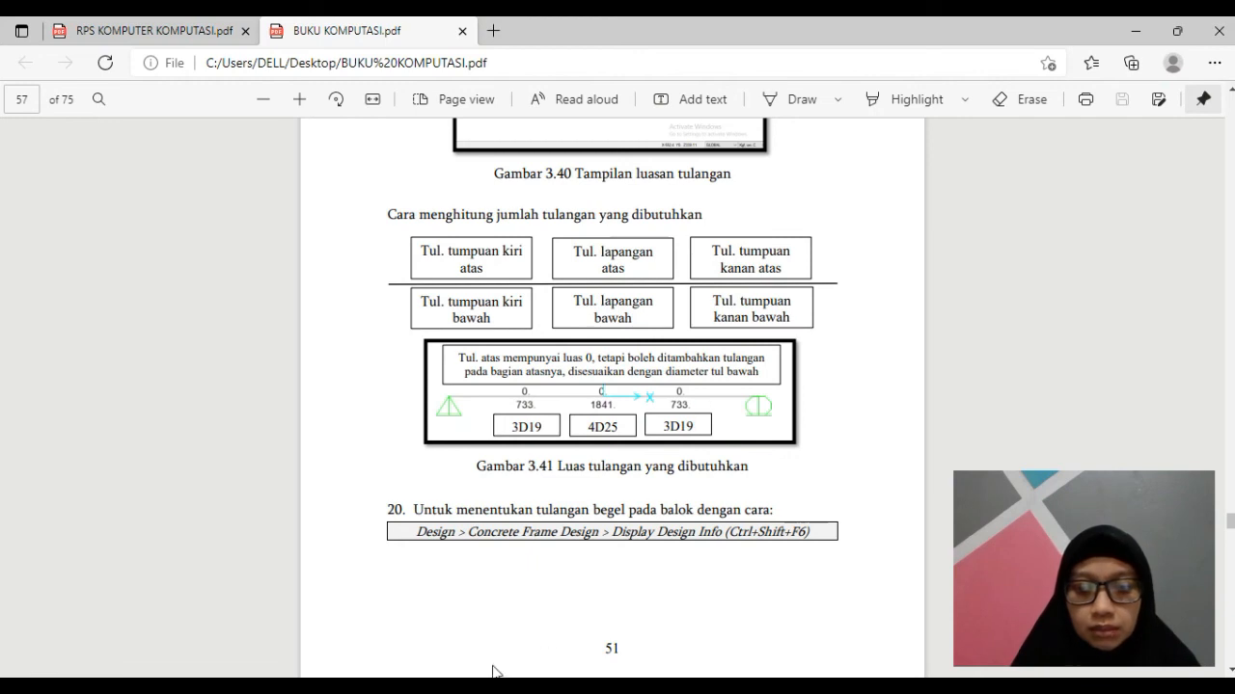
Switch back to SAP2000 and display the Shear Reinforcing output of the beam's concrete design results.
key(alt+Tab)
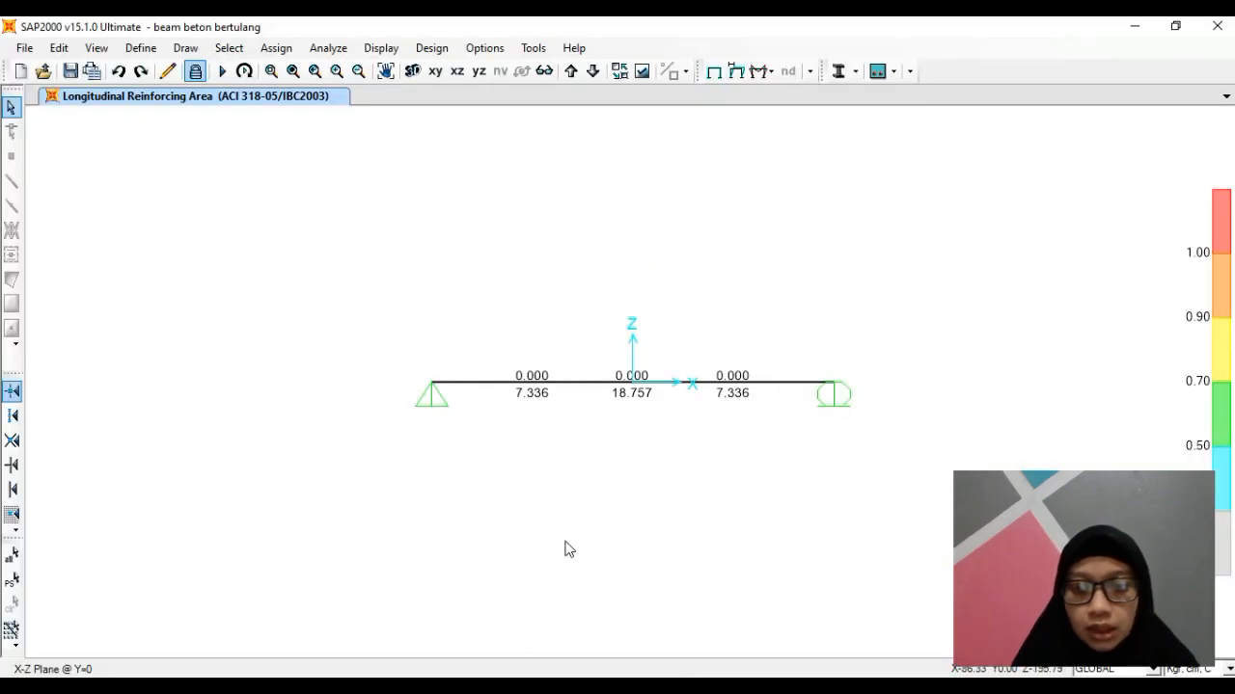
click(431, 47)
mouse_move(472, 93)
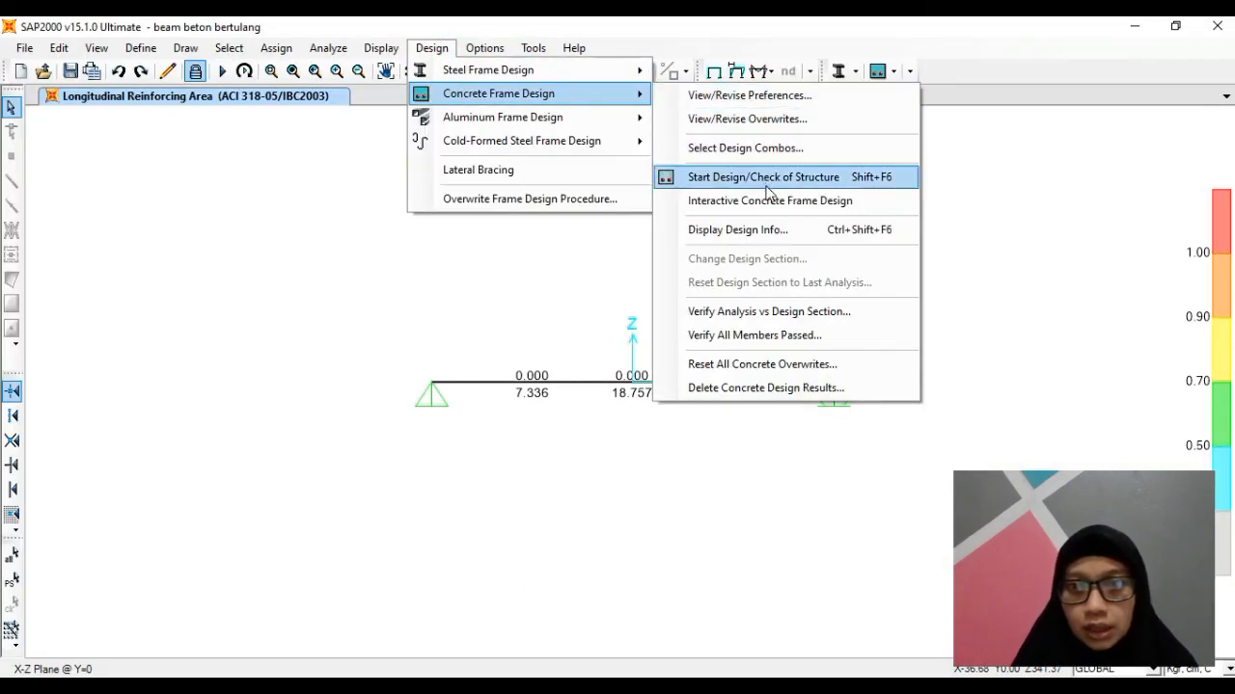
click(835, 231)
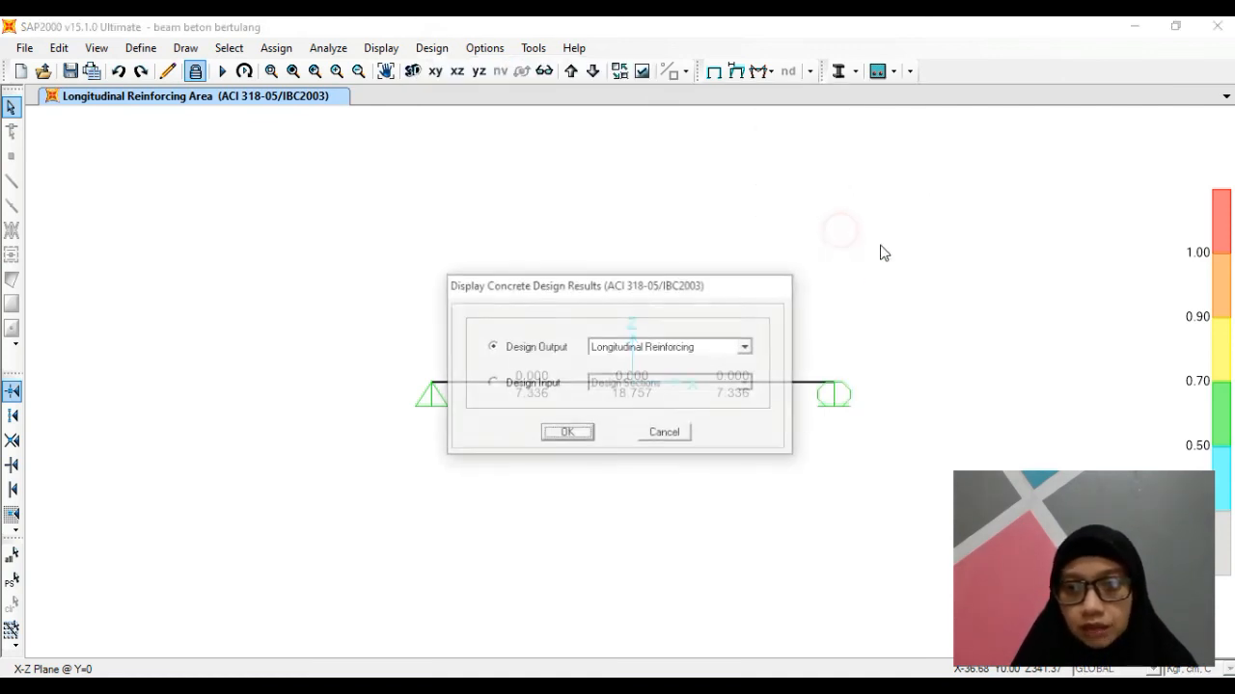
click(747, 349)
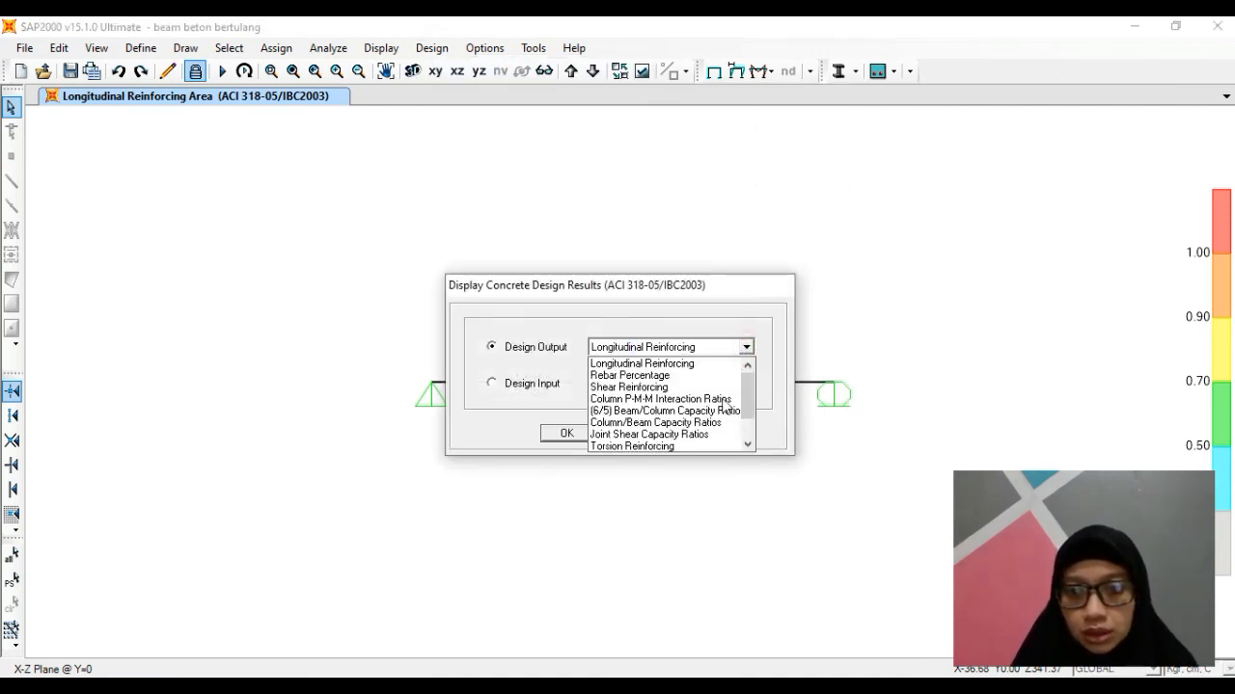
click(673, 388)
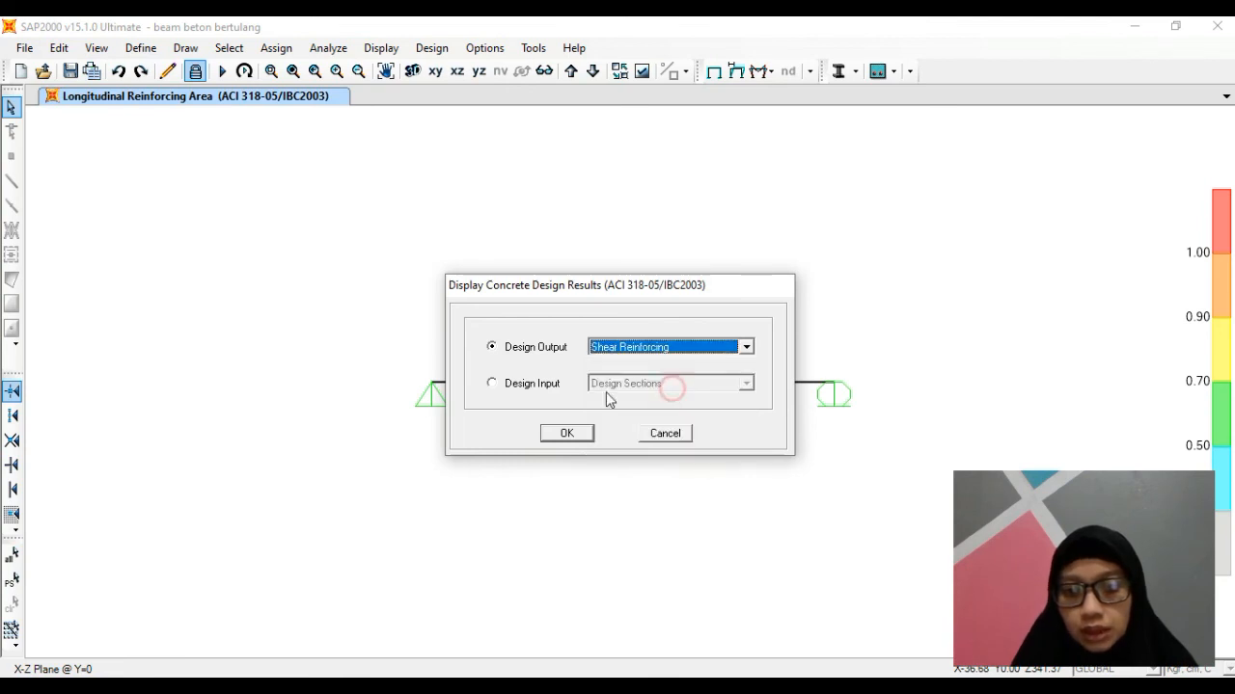
click(569, 433)
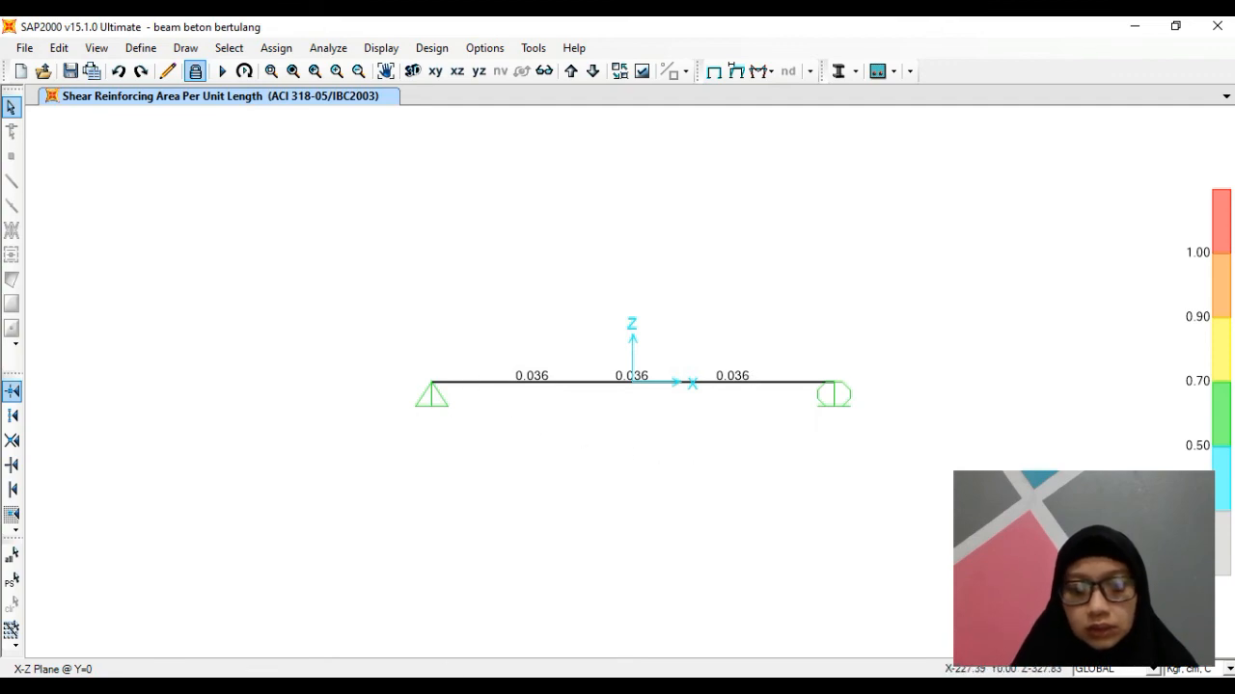
Return to BUKU KOMPUTASI.pdf in the browser and examine the stirrup requirement in Gambar 3.44 and the TUGAS beam assignment.
click(666, 687)
scroll(632, 392, down, 7)
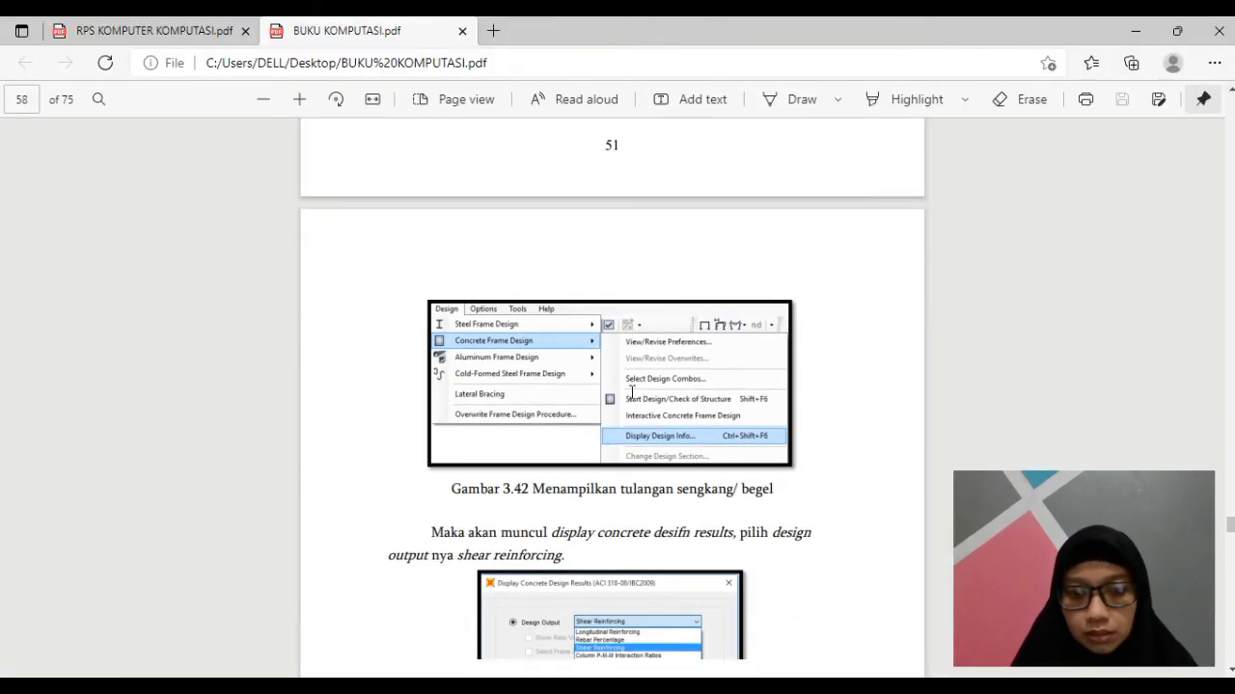
scroll(675, 354, down, 4)
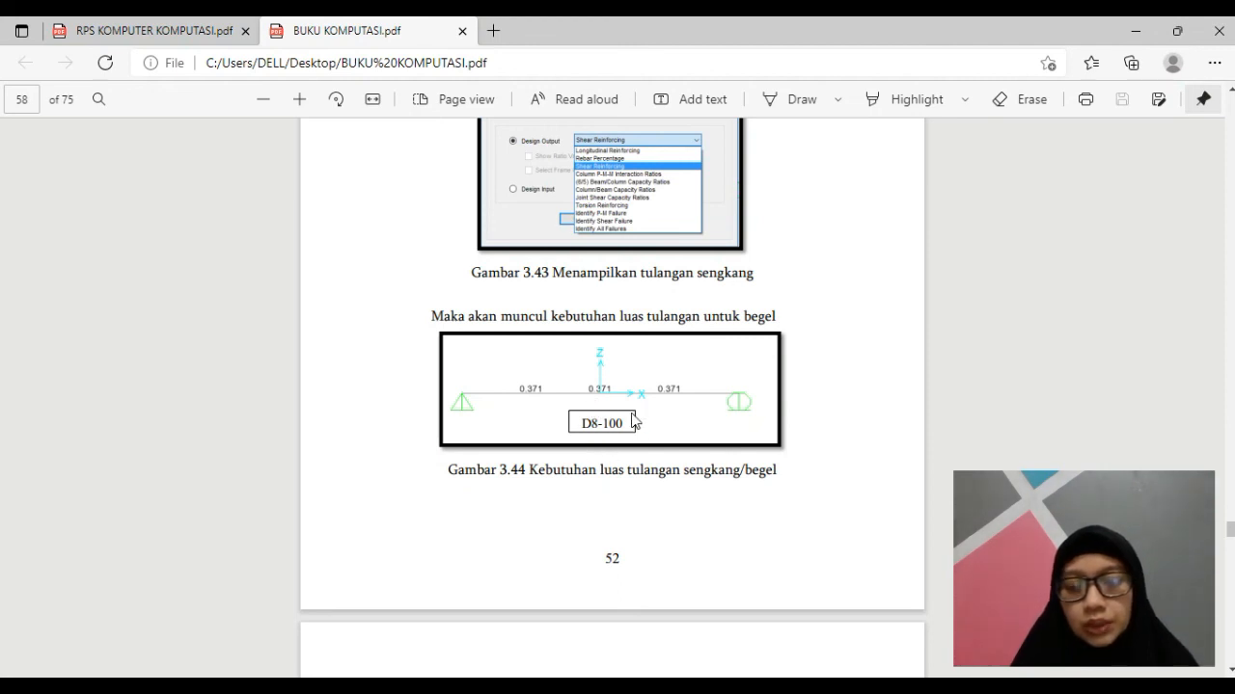
scroll(633, 420, down, 4)
scroll(635, 416, up, 4)
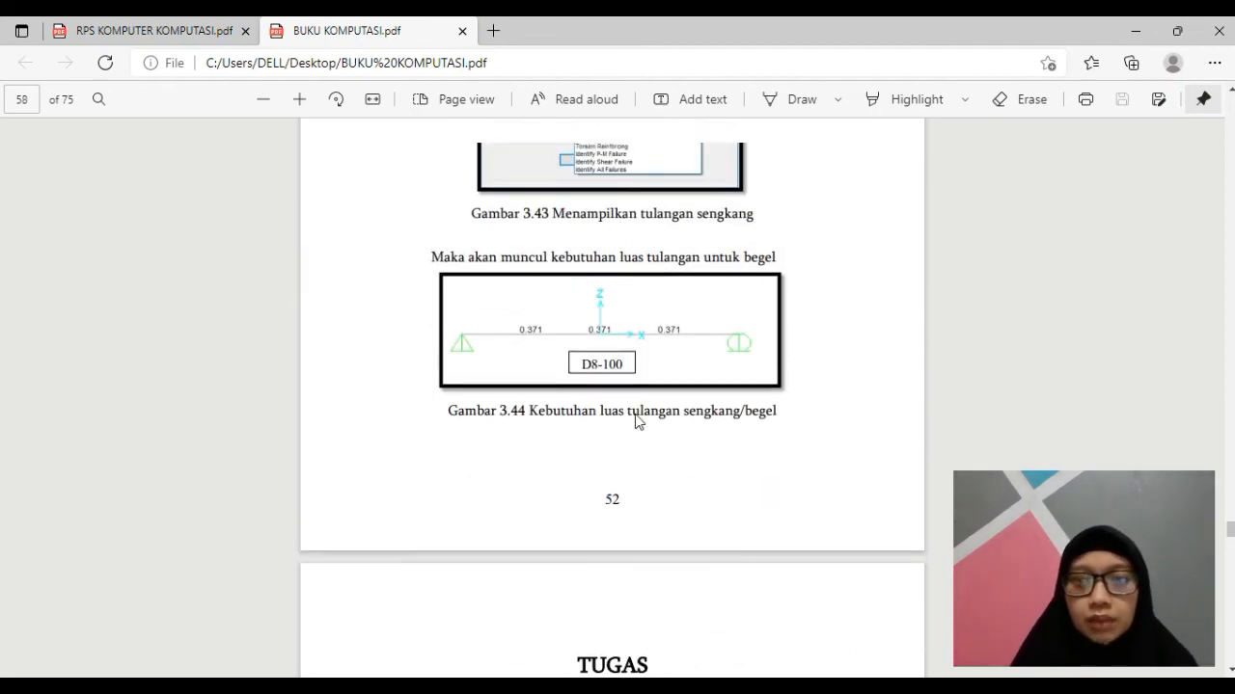
scroll(594, 413, down, 2)
scroll(594, 413, down, 3)
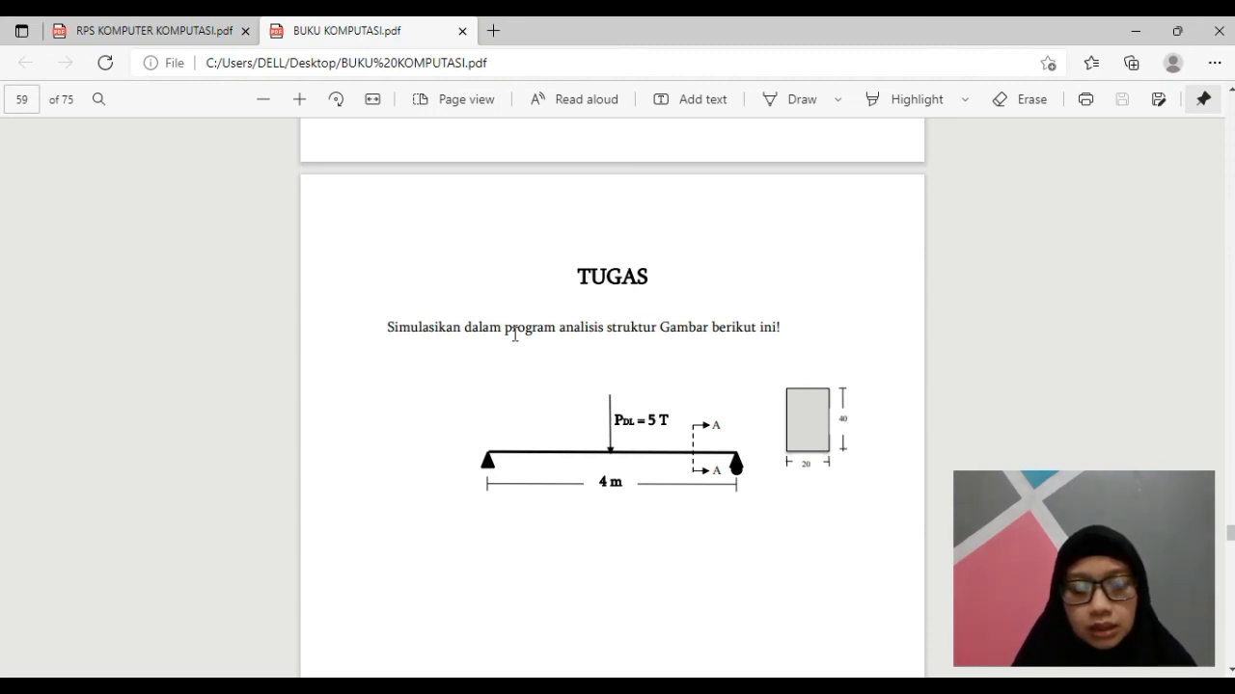
scroll(497, 503, down, 1)
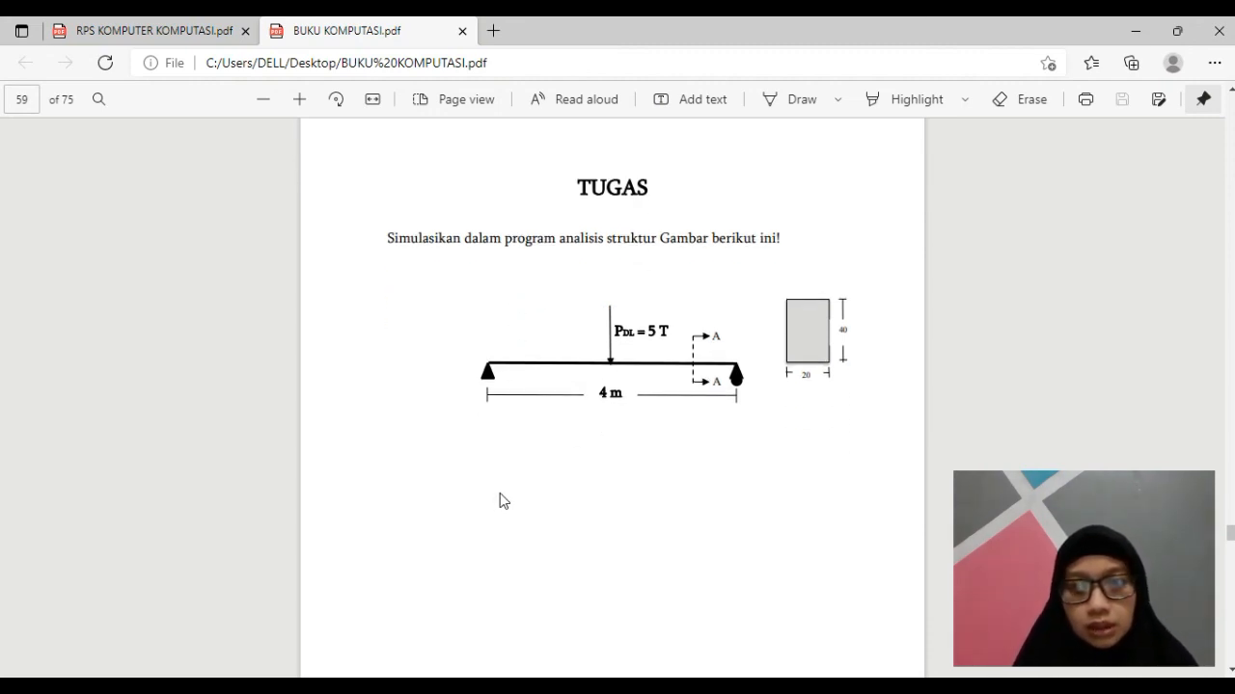